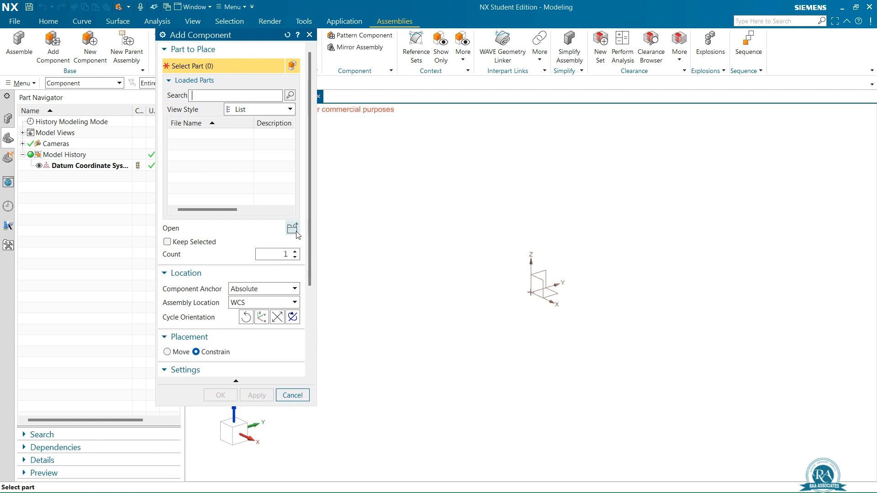
- Load the Valve box part from the CODE C folder as the first component to add
{"action": "left_click", "coordinate": [293, 229]}
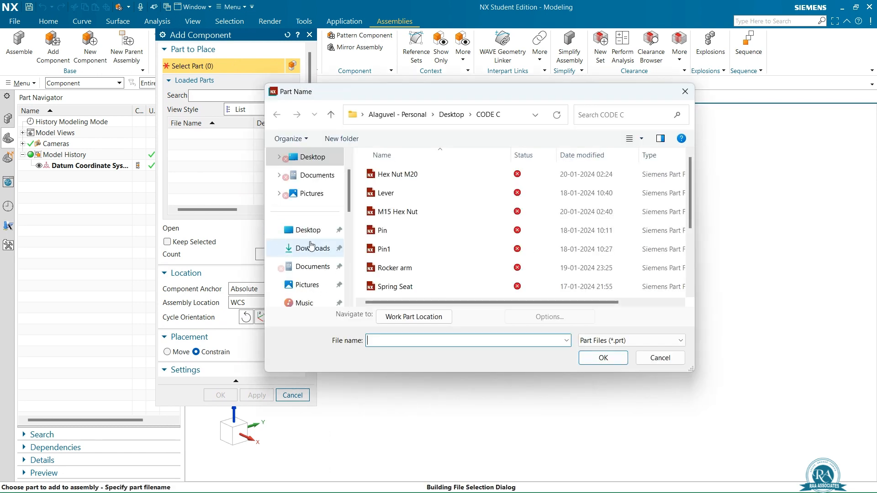
{"action": "scroll", "coordinate": [432, 251], "scroll_direction": "down", "scroll_amount": 2}
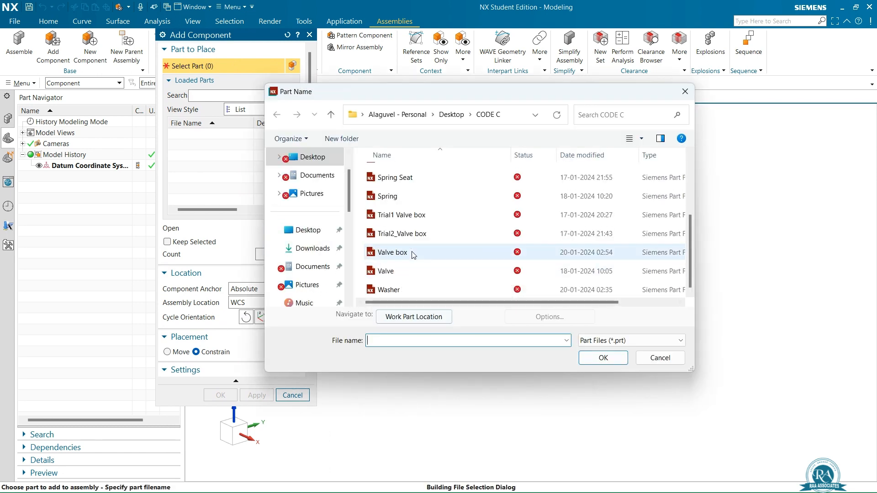
{"action": "left_click", "coordinate": [414, 254]}
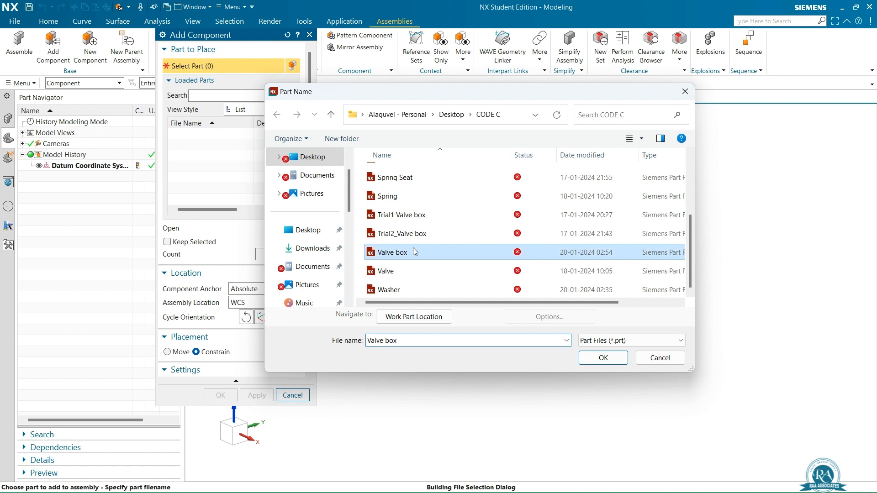
{"action": "left_click", "coordinate": [603, 357]}
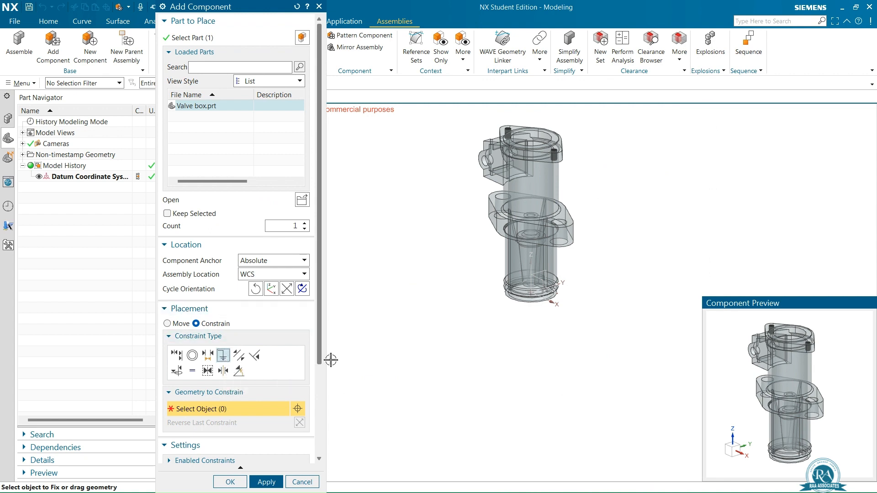
- Place the Valve box with Absolute anchor at the WCS and create a Fix constraint for it
{"action": "left_click_drag", "start_coordinate": [319, 338], "coordinate": [317, 381]}
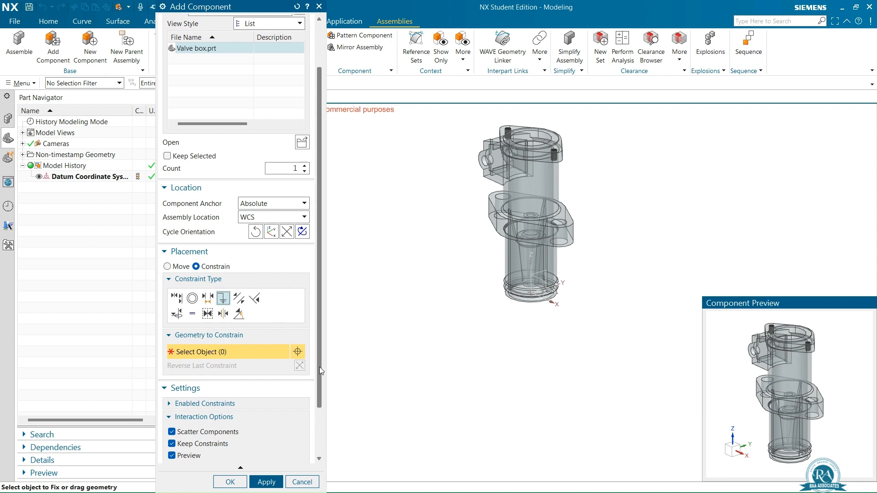
{"action": "left_click_drag", "start_coordinate": [320, 366], "coordinate": [315, 429]}
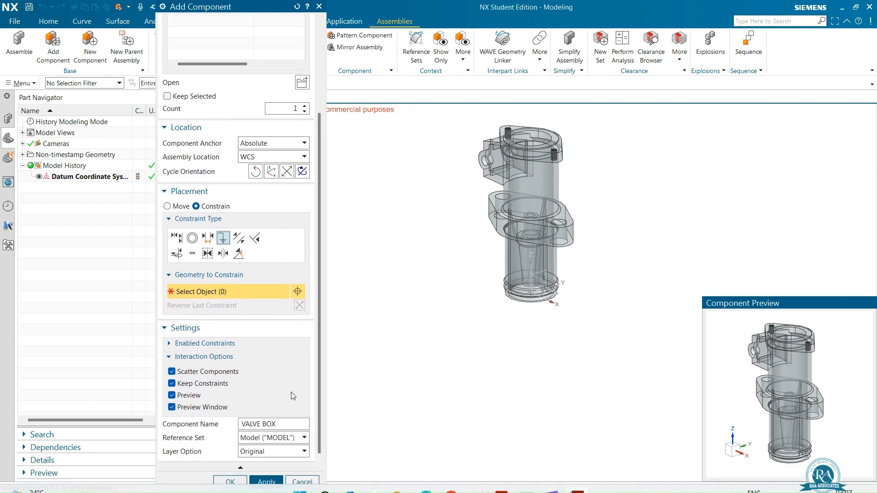
{"action": "left_click", "coordinate": [270, 481]}
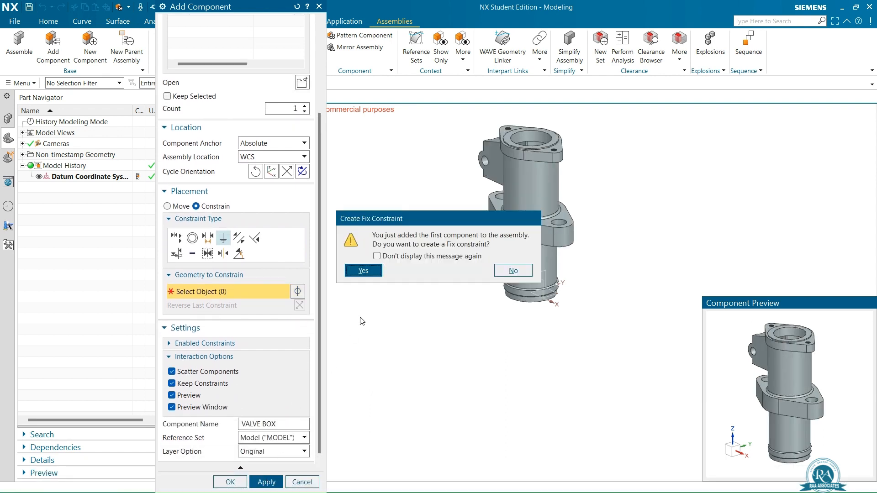
{"action": "left_click", "coordinate": [371, 274]}
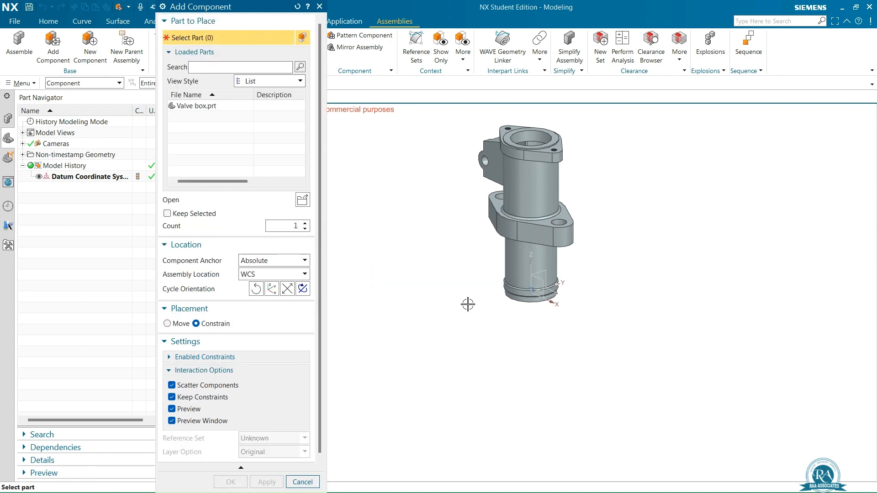
- Load the Valve part from the CODE C folder as the next component to add
{"action": "scroll", "coordinate": [485, 218], "scroll_direction": "down", "scroll_amount": 4}
{"action": "scroll", "coordinate": [480, 223], "scroll_direction": "up", "scroll_amount": 4}
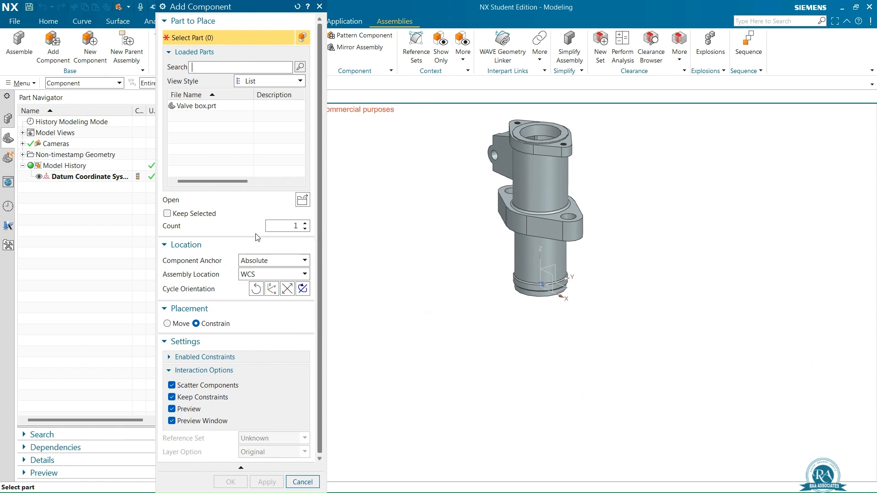
{"action": "left_click", "coordinate": [303, 199]}
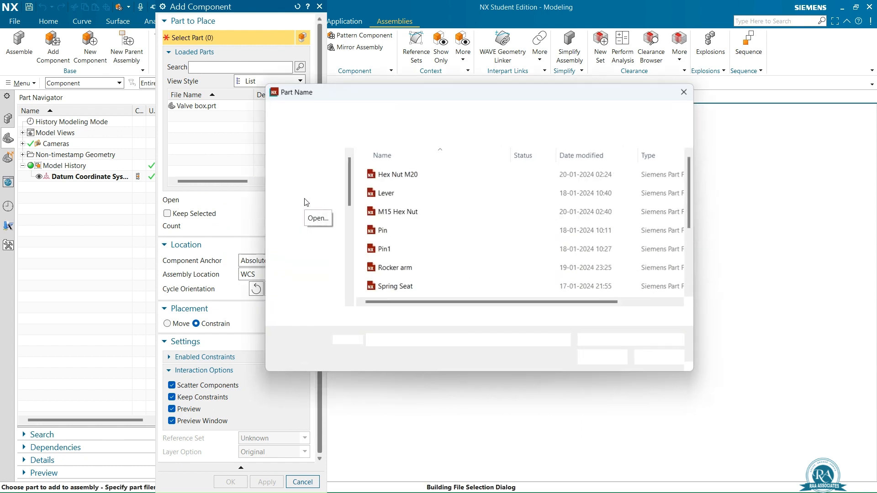
{"action": "scroll", "coordinate": [462, 238], "scroll_direction": "down", "scroll_amount": 2}
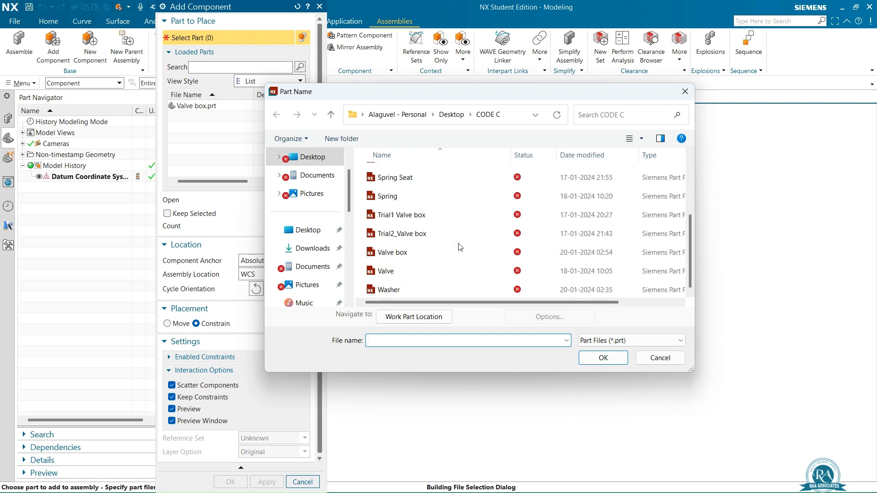
{"action": "left_click", "coordinate": [417, 273]}
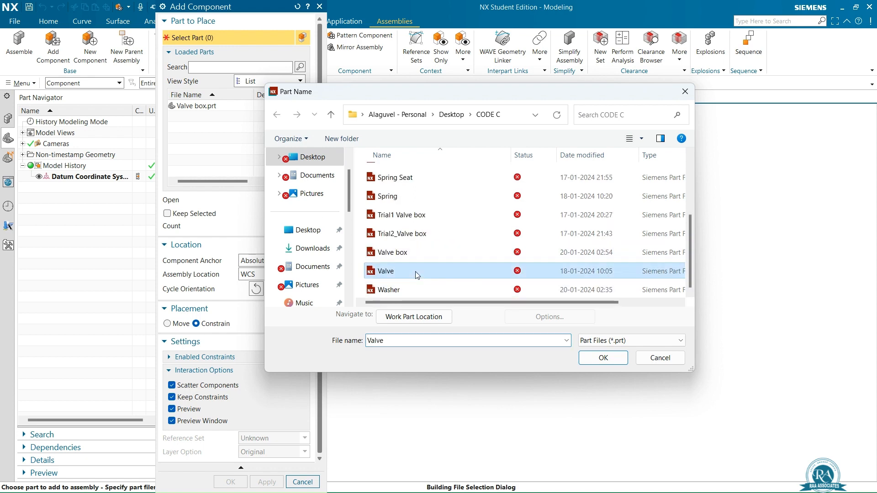
{"action": "left_click", "coordinate": [604, 358]}
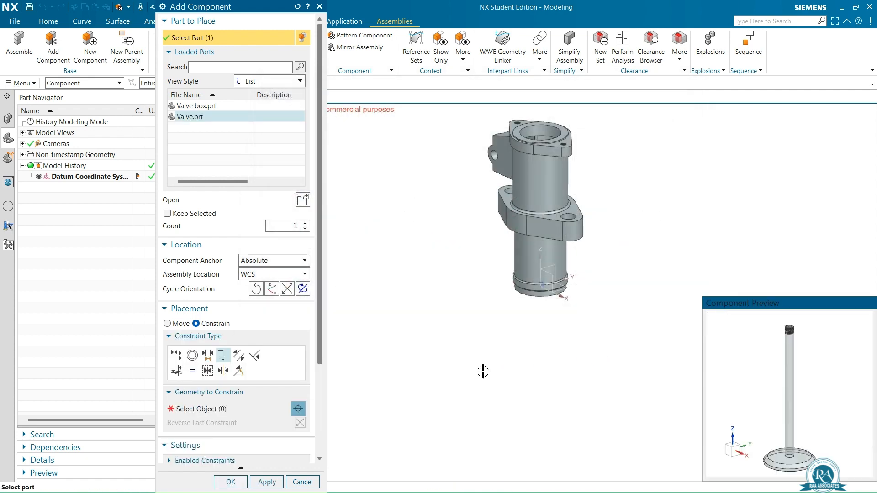
- Set up a Touch Align constraint with Infer Center/Axis orientation and select the Valve stem's centerline as the first object
{"action": "left_click", "coordinate": [177, 356]}
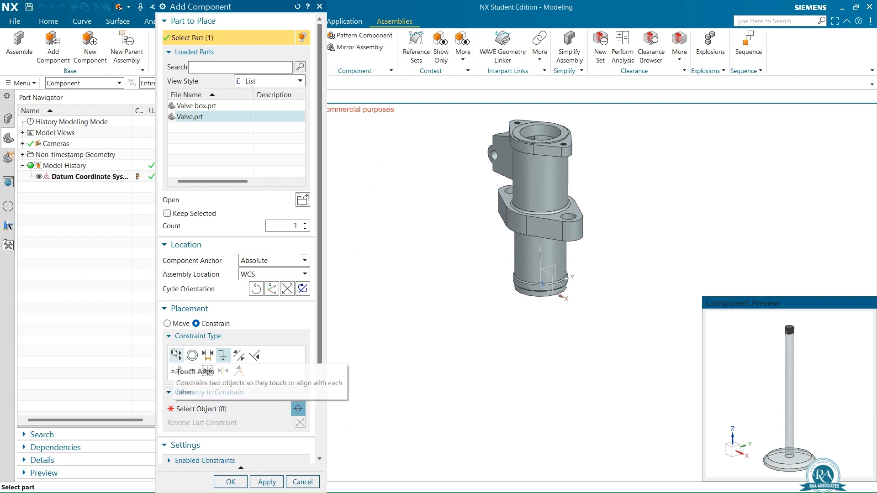
{"action": "left_click", "coordinate": [269, 410]}
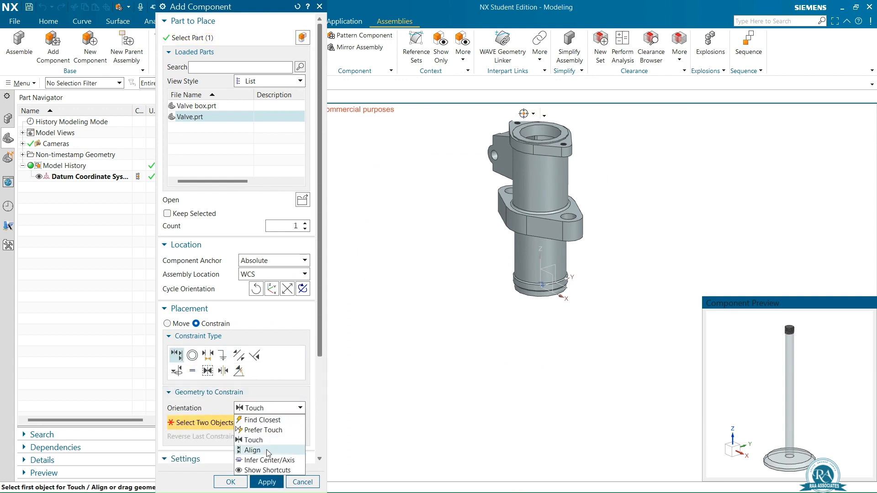
{"action": "left_click", "coordinate": [263, 460]}
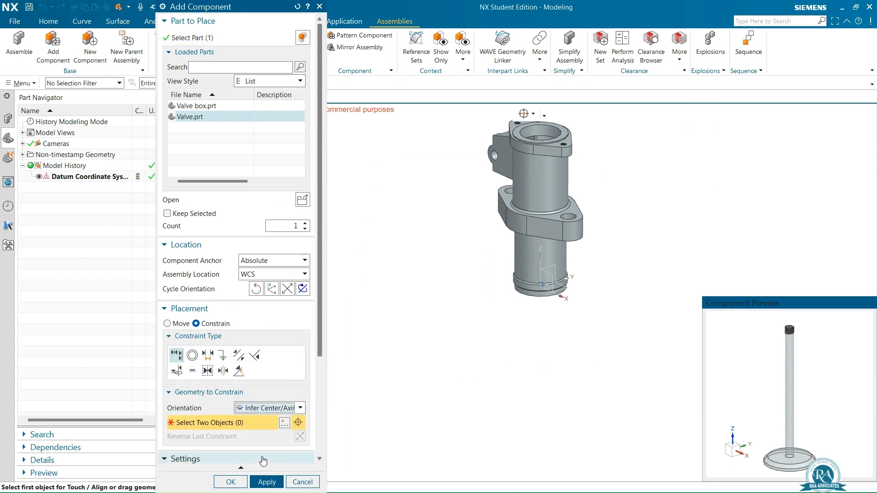
{"action": "left_click", "coordinate": [790, 377]}
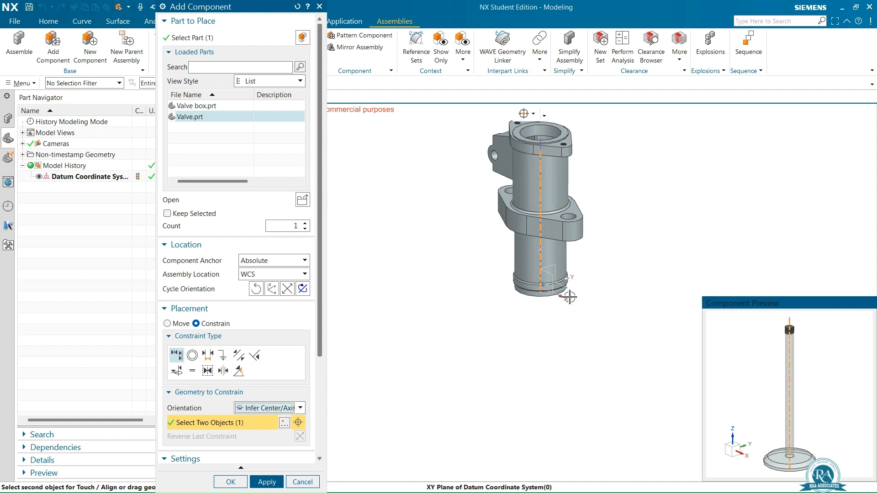
- Turn off the in-scene preview of the Valve to expose the central guide bore of the Valve box
{"action": "middle_click_drag", "start_coordinate": [555, 294], "coordinate": [617, 267]}
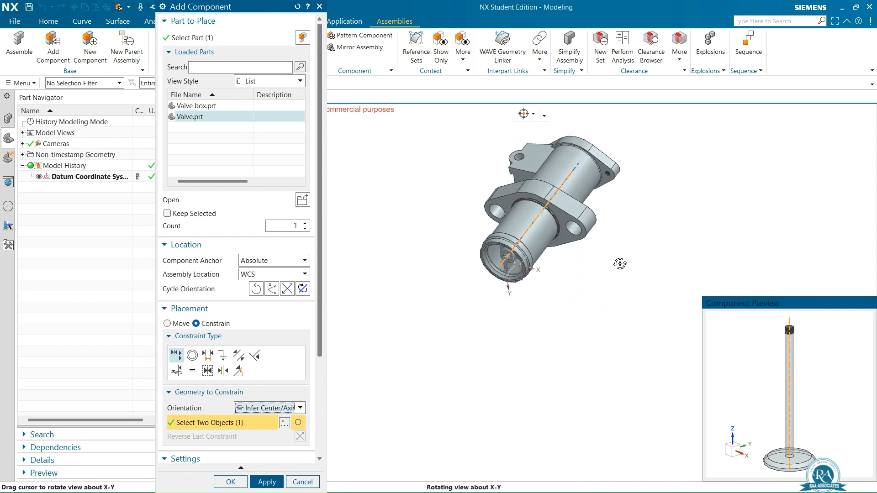
{"action": "scroll", "coordinate": [510, 269], "scroll_direction": "up", "scroll_amount": 5}
{"action": "scroll", "coordinate": [509, 269], "scroll_direction": "up", "scroll_amount": 4}
{"action": "scroll", "coordinate": [486, 280], "scroll_direction": "down", "scroll_amount": 3}
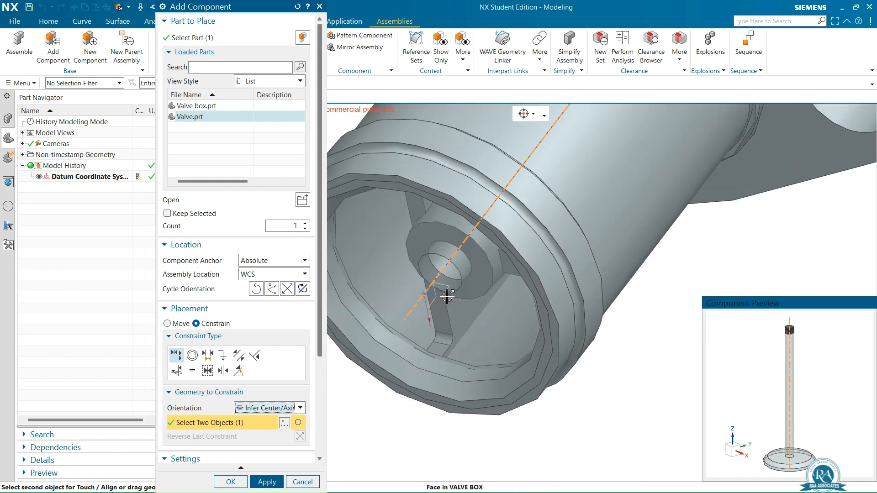
{"action": "scroll", "coordinate": [540, 320], "scroll_direction": "down", "scroll_amount": 3}
{"action": "middle_click_drag", "start_coordinate": [590, 360], "coordinate": [539, 214]}
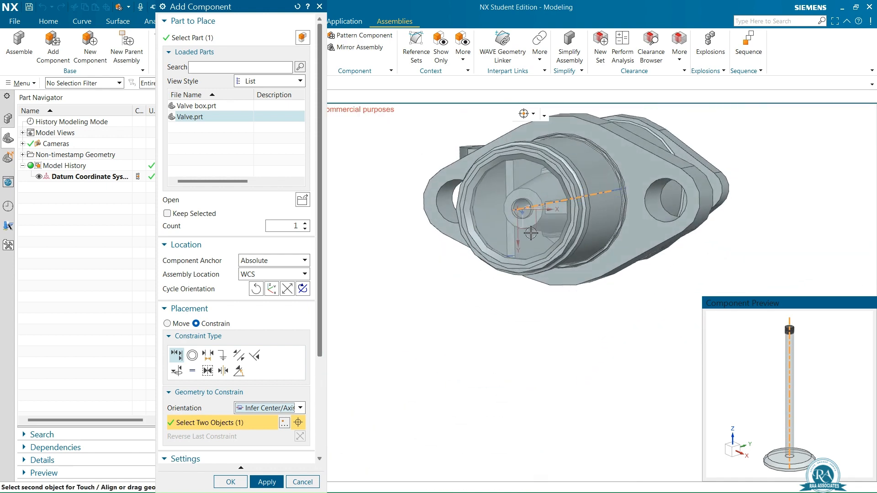
{"action": "scroll", "coordinate": [538, 212], "scroll_direction": "up", "scroll_amount": 5}
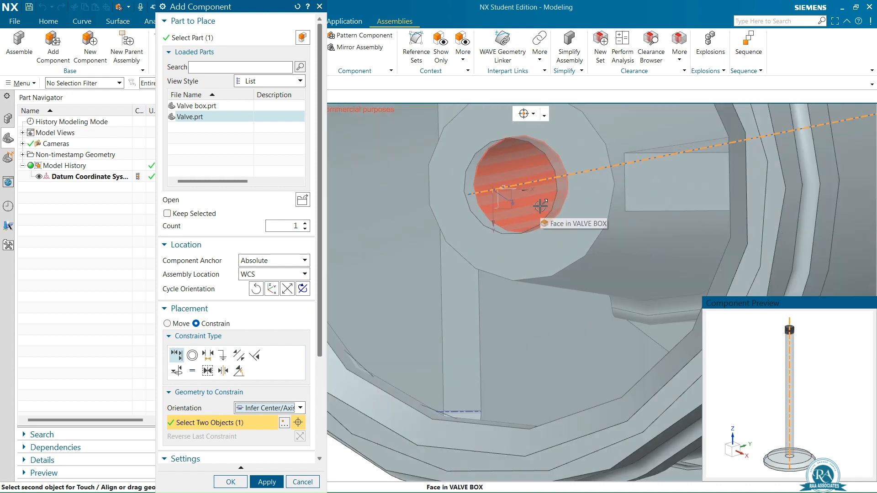
{"action": "scroll", "coordinate": [540, 211], "scroll_direction": "down", "scroll_amount": 4}
{"action": "middle_click_drag", "start_coordinate": [575, 231], "coordinate": [557, 373]}
{"action": "scroll", "coordinate": [213, 375], "scroll_direction": "down", "scroll_amount": 5}
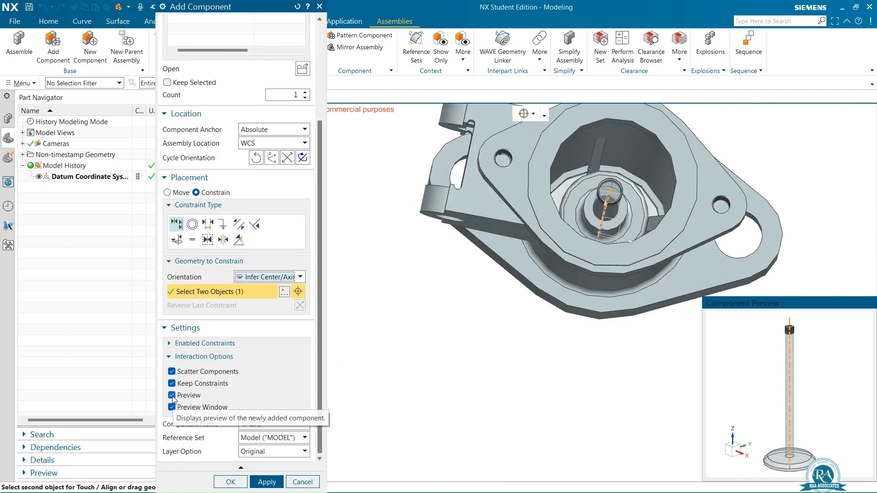
{"action": "left_click", "coordinate": [172, 396]}
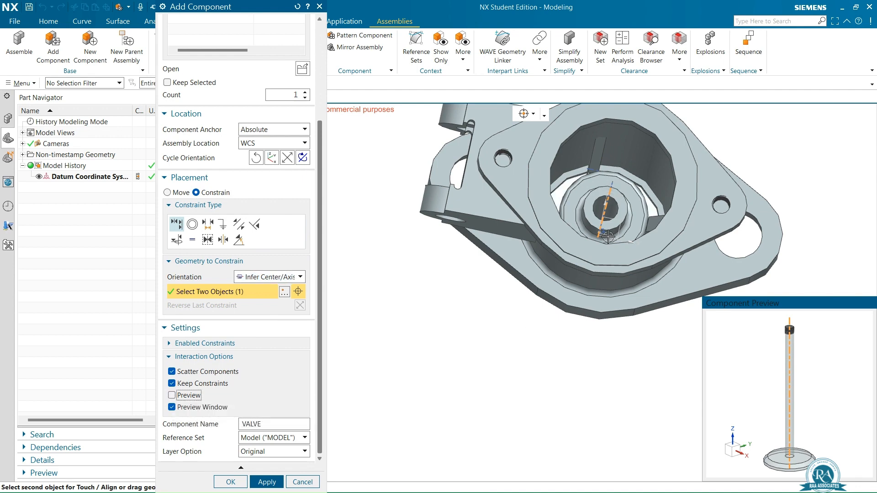
- Align the Valve stem's axis with the cylindrical face of the Valve box's central guide bore
{"action": "middle_click_drag", "start_coordinate": [621, 213], "coordinate": [607, 213]}
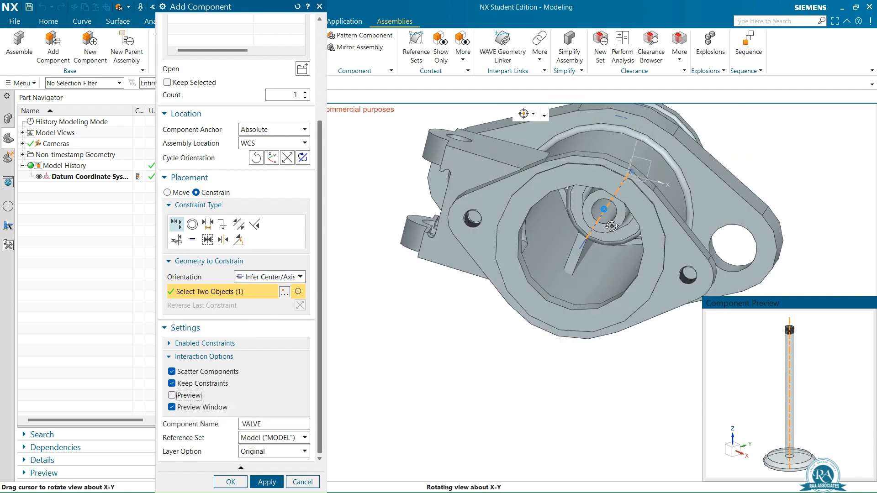
{"action": "scroll", "coordinate": [607, 213], "scroll_direction": "down", "scroll_amount": 3}
{"action": "scroll", "coordinate": [607, 214], "scroll_direction": "down", "scroll_amount": 3}
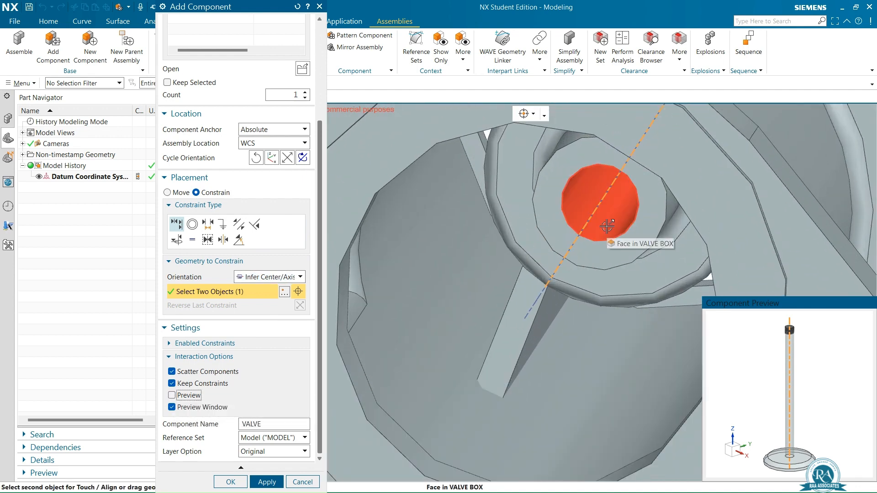
{"action": "left_click", "coordinate": [607, 225]}
{"action": "scroll", "coordinate": [607, 226], "scroll_direction": "up", "scroll_amount": 5}
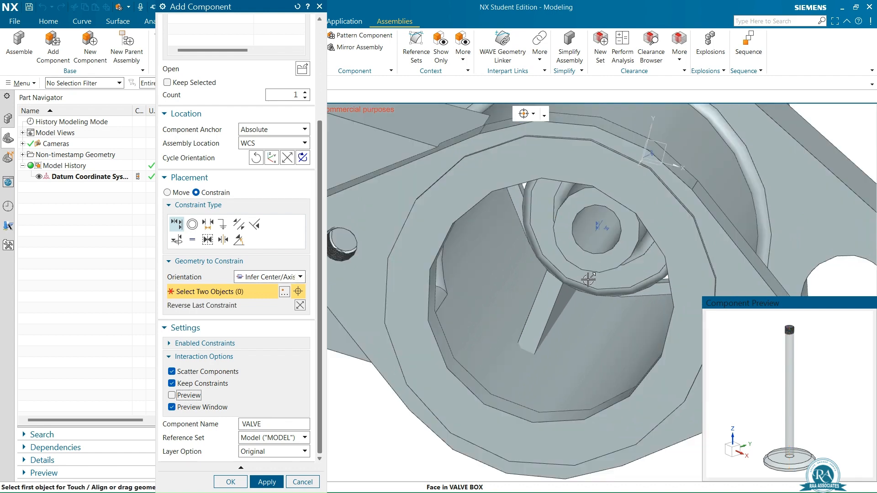
- Turn the in-scene preview of the Valve back on
{"action": "middle_click_drag", "start_coordinate": [608, 229], "coordinate": [614, 252]}
{"action": "scroll", "coordinate": [608, 347], "scroll_direction": "up", "scroll_amount": 3}
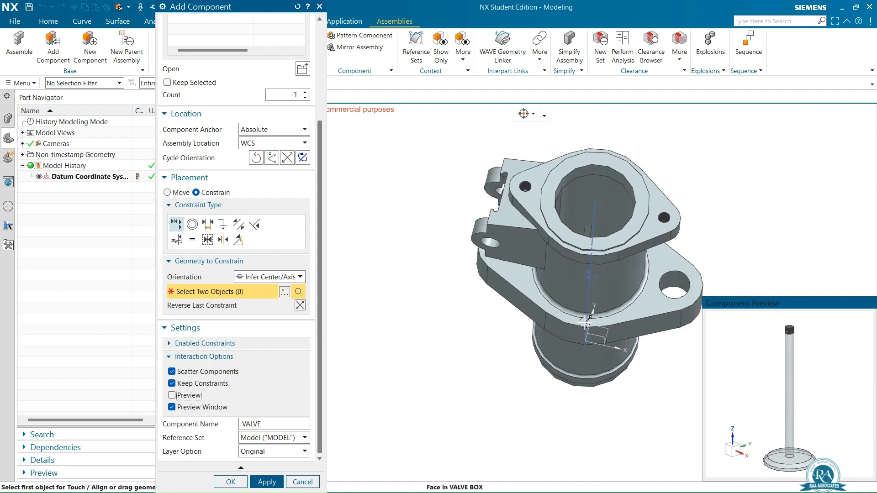
{"action": "left_click", "coordinate": [173, 396]}
{"action": "middle_click_drag", "start_coordinate": [623, 343], "coordinate": [658, 201]}
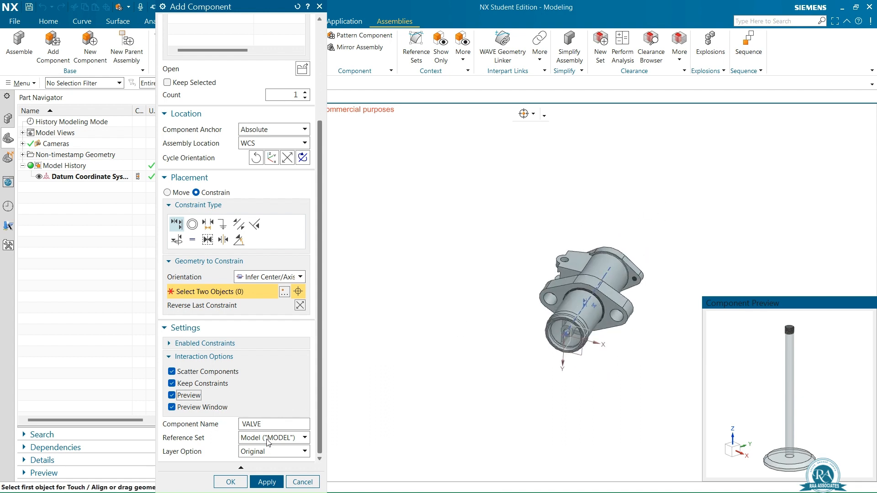
- Try to constrain the Valve head's rim face to the inner lip face at the Valve box's lower opening using Touch orientation
{"action": "left_click", "coordinate": [274, 278]}
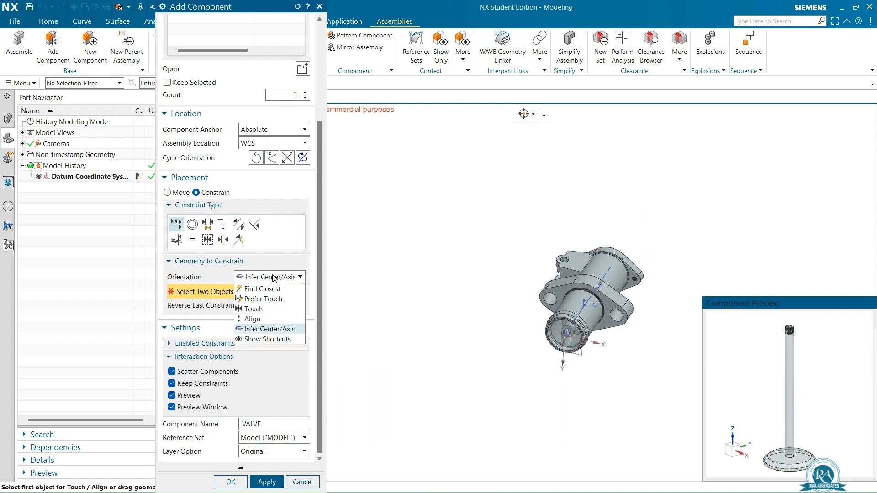
{"action": "left_click", "coordinate": [258, 298]}
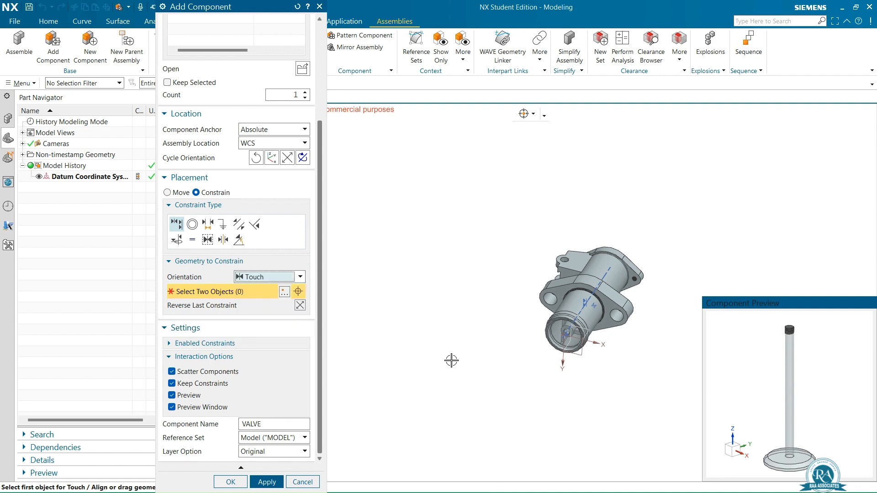
{"action": "scroll", "coordinate": [581, 348], "scroll_direction": "up", "scroll_amount": 5}
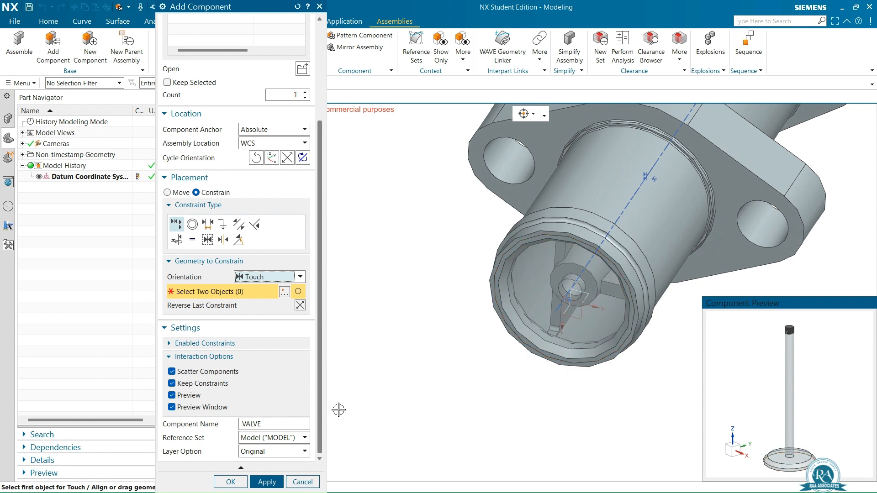
{"action": "scroll", "coordinate": [817, 435], "scroll_direction": "up", "scroll_amount": 5}
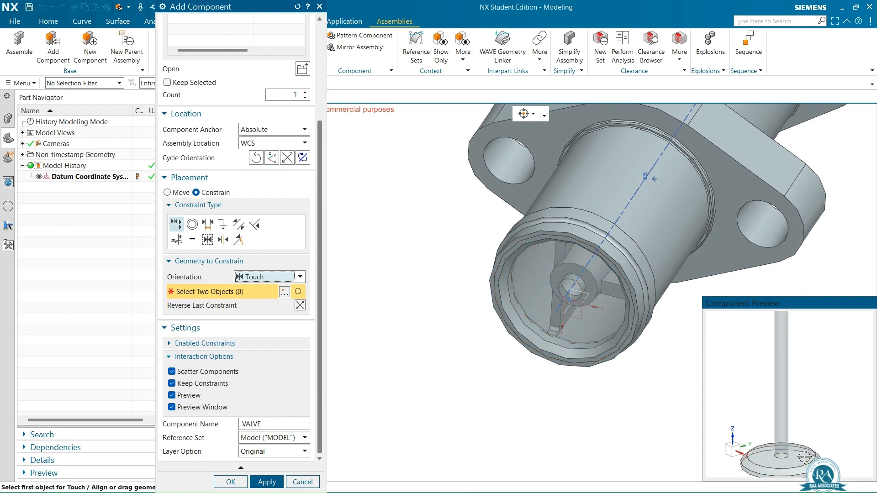
{"action": "left_click", "coordinate": [838, 459]}
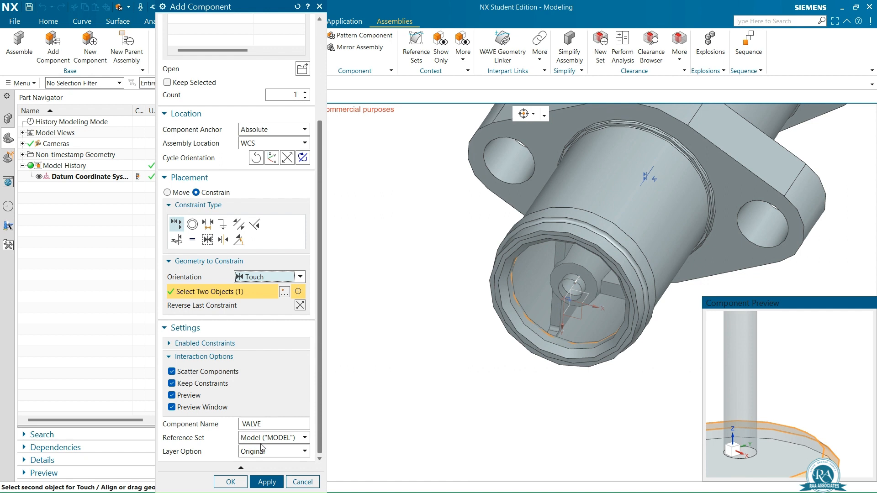
{"action": "scroll", "coordinate": [581, 359], "scroll_direction": "up", "scroll_amount": 3}
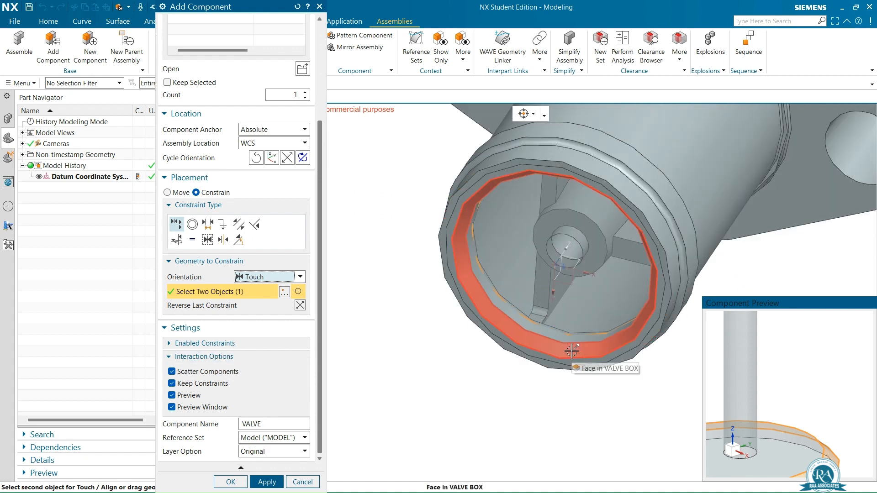
{"action": "left_click", "coordinate": [573, 351]}
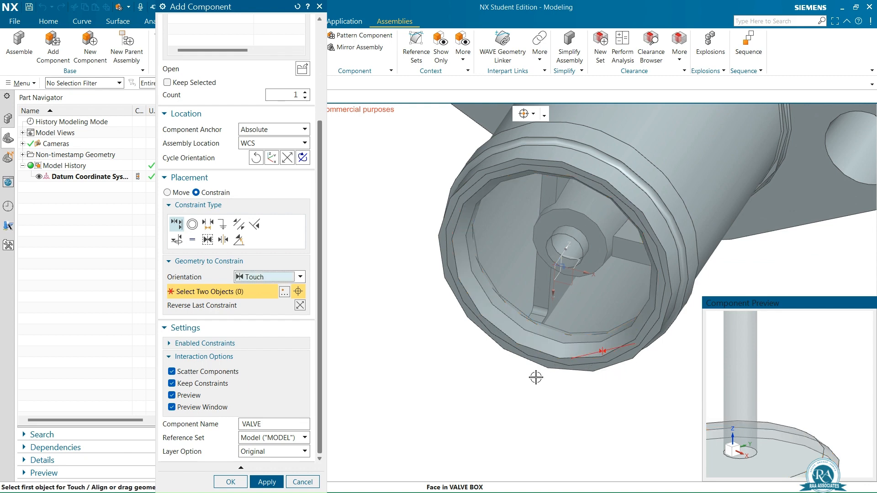
- Delete the failed Touch constraint between the Valve and the Valve box at the lower opening
{"action": "scroll", "coordinate": [542, 388], "scroll_direction": "down", "scroll_amount": 2}
{"action": "scroll", "coordinate": [542, 387], "scroll_direction": "down", "scroll_amount": 4}
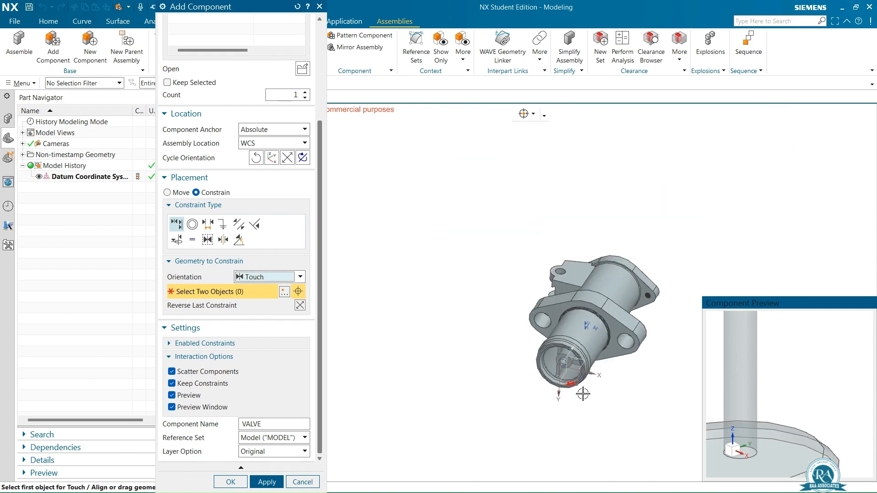
{"action": "middle_click_drag", "start_coordinate": [582, 392], "coordinate": [595, 376]}
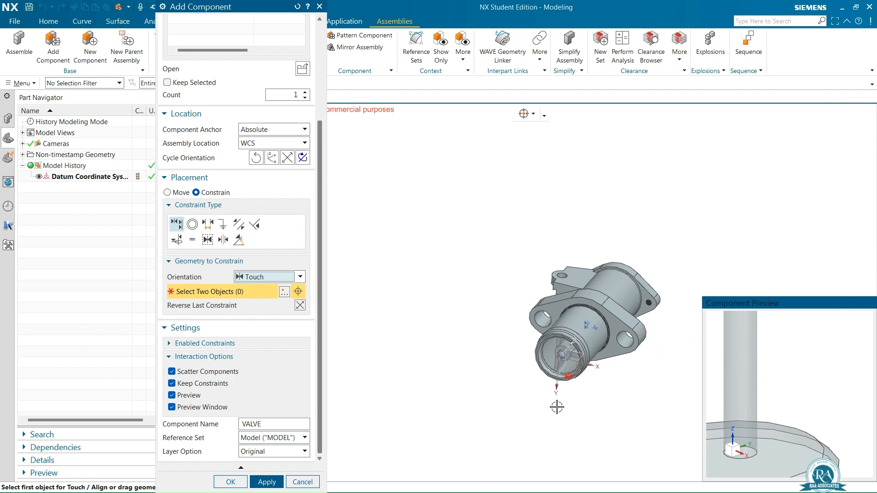
{"action": "scroll", "coordinate": [557, 407], "scroll_direction": "up", "scroll_amount": 5}
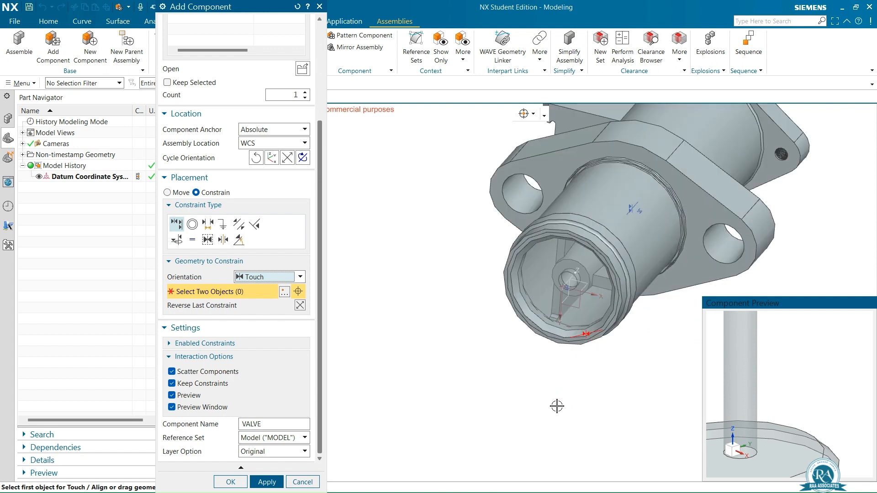
{"action": "right_click", "coordinate": [586, 334]}
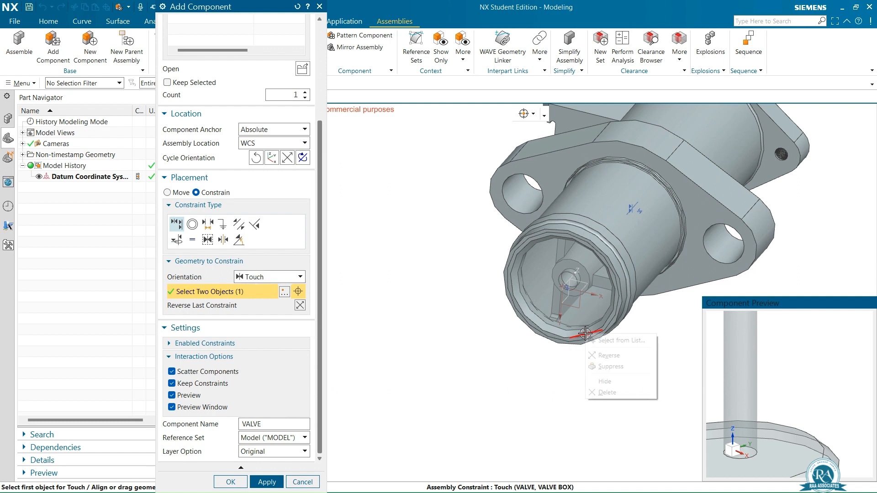
{"action": "left_click", "coordinate": [607, 393]}
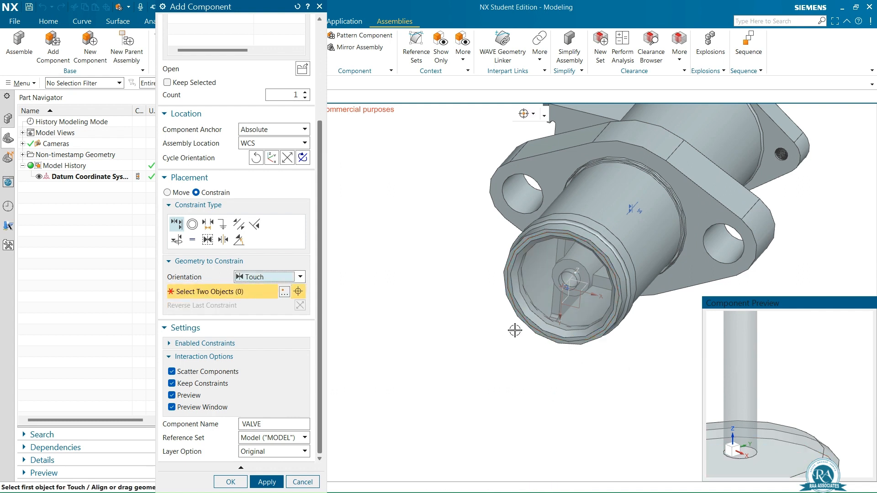
- Move the Valve out of the Valve box's lower opening to about X -86, Z -287 mm
{"action": "scroll", "coordinate": [558, 291], "scroll_direction": "down", "scroll_amount": 3}
{"action": "scroll", "coordinate": [557, 291], "scroll_direction": "up", "scroll_amount": 2}
{"action": "scroll", "coordinate": [560, 295], "scroll_direction": "down", "scroll_amount": 4}
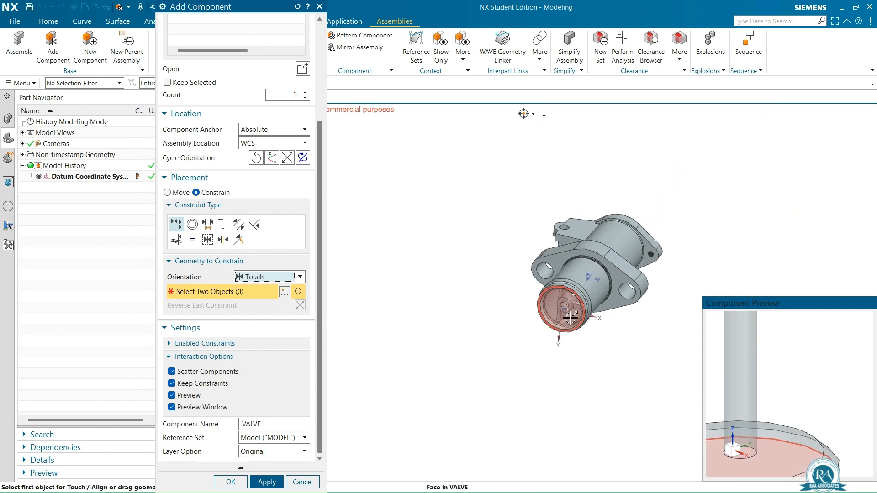
{"action": "left_click", "coordinate": [168, 192]}
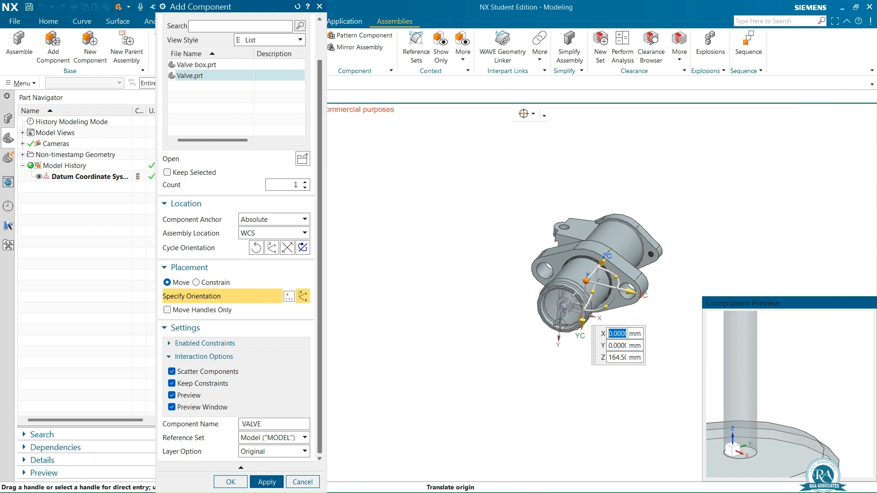
{"action": "middle_click_drag", "start_coordinate": [528, 368], "coordinate": [484, 395]}
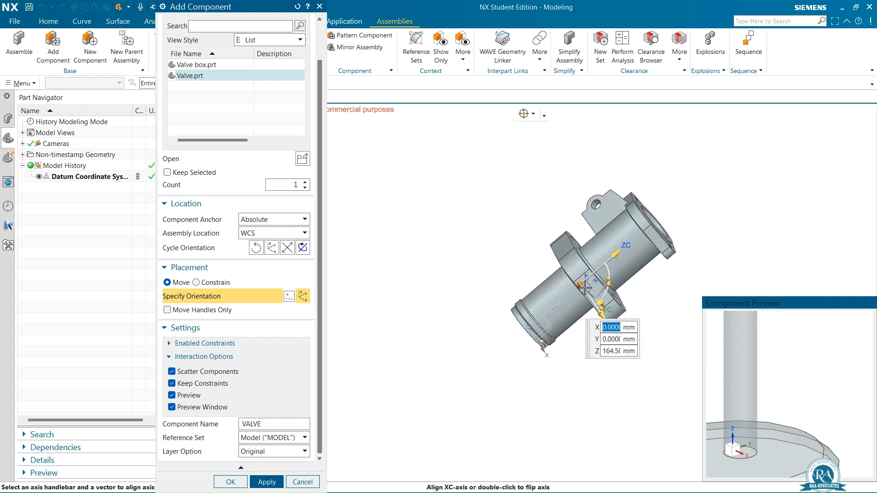
{"action": "left_click_drag", "start_coordinate": [585, 288], "coordinate": [421, 382]}
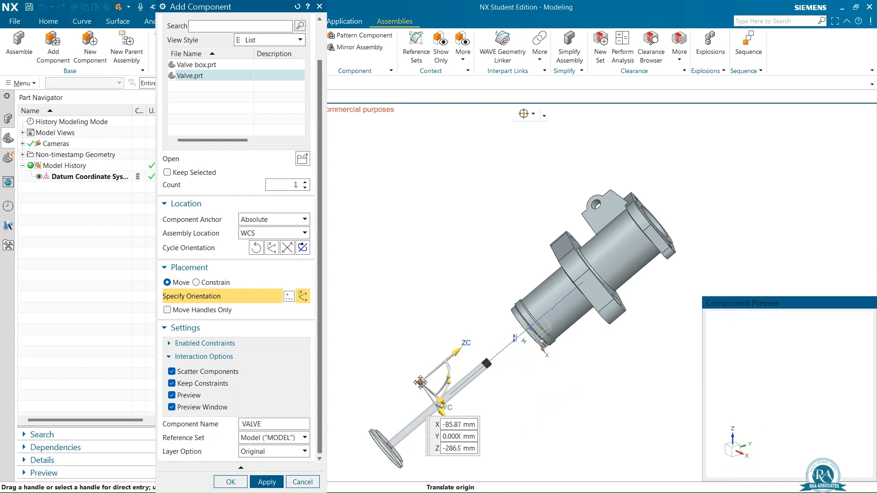
- Apply a Distance constraint between the Valve head's flat outer face and the Valve box's lower end rim face
{"action": "middle_click_drag", "start_coordinate": [526, 360], "coordinate": [585, 344]}
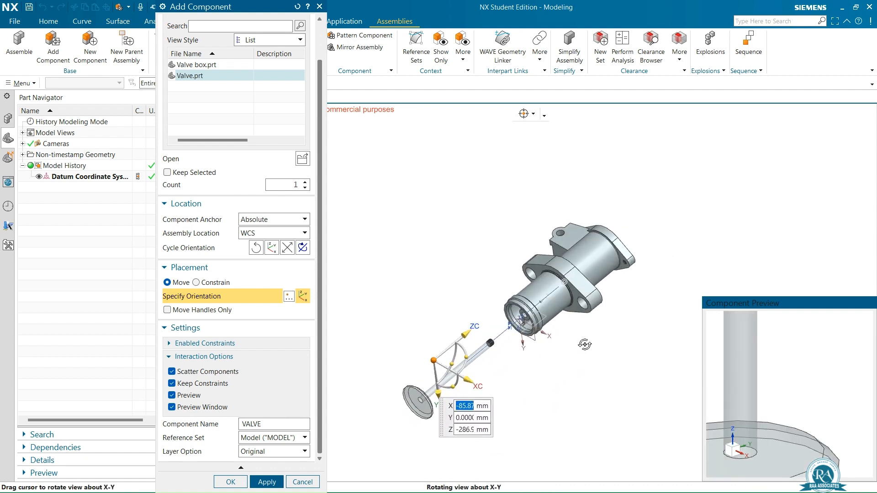
{"action": "scroll", "coordinate": [551, 352], "scroll_direction": "up", "scroll_amount": 3}
{"action": "scroll", "coordinate": [554, 342], "scroll_direction": "down", "scroll_amount": 3}
{"action": "scroll", "coordinate": [536, 356], "scroll_direction": "up", "scroll_amount": 1}
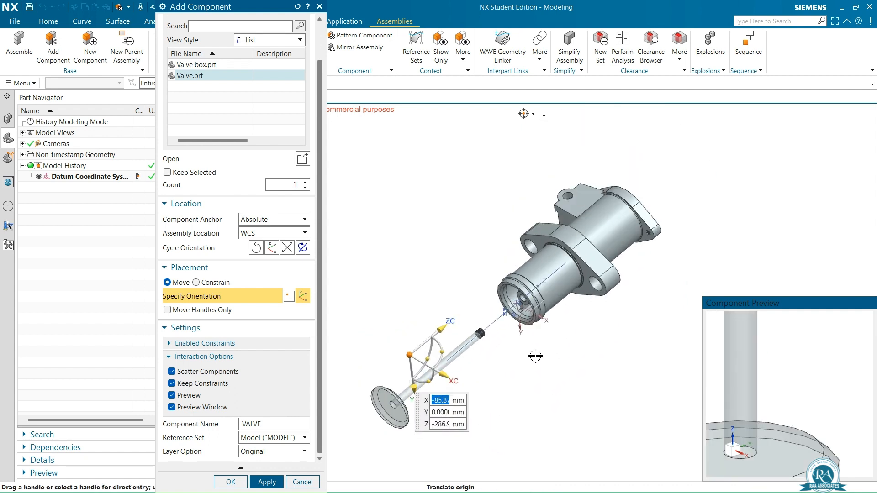
{"action": "scroll", "coordinate": [536, 356], "scroll_direction": "up", "scroll_amount": 1}
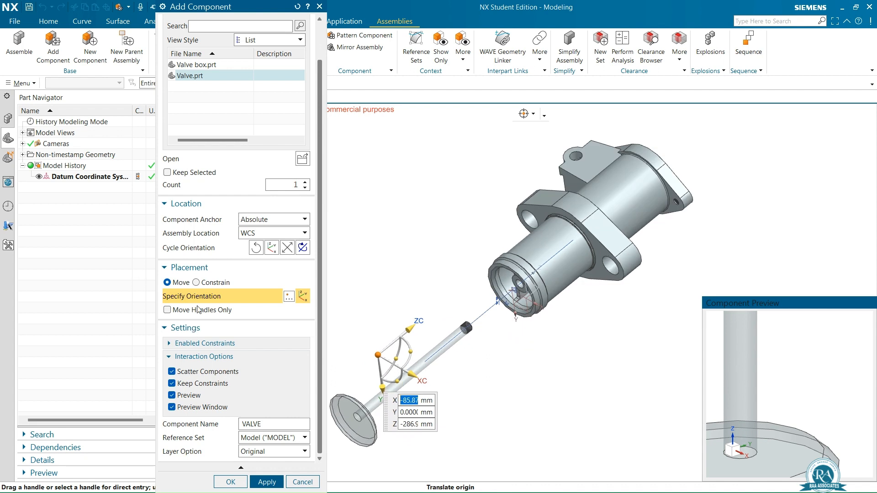
{"action": "left_click", "coordinate": [197, 283]}
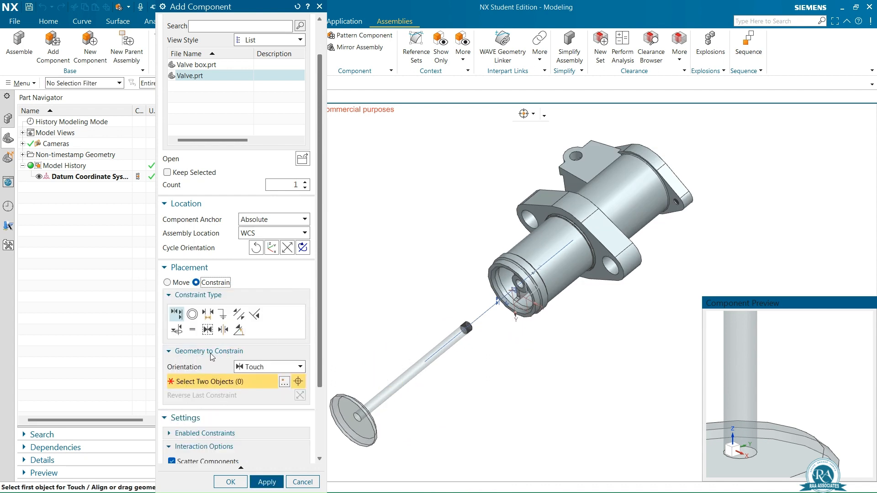
{"action": "left_click", "coordinate": [208, 315]}
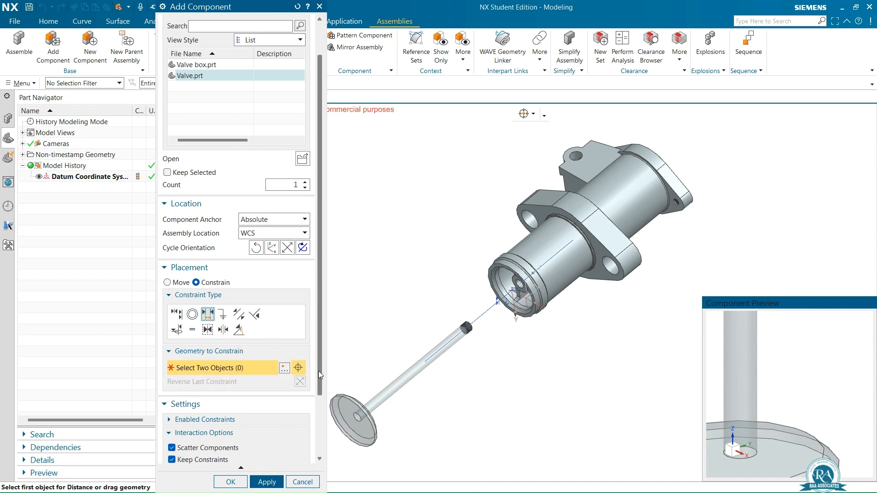
{"action": "scroll", "coordinate": [374, 446], "scroll_direction": "up", "scroll_amount": 2}
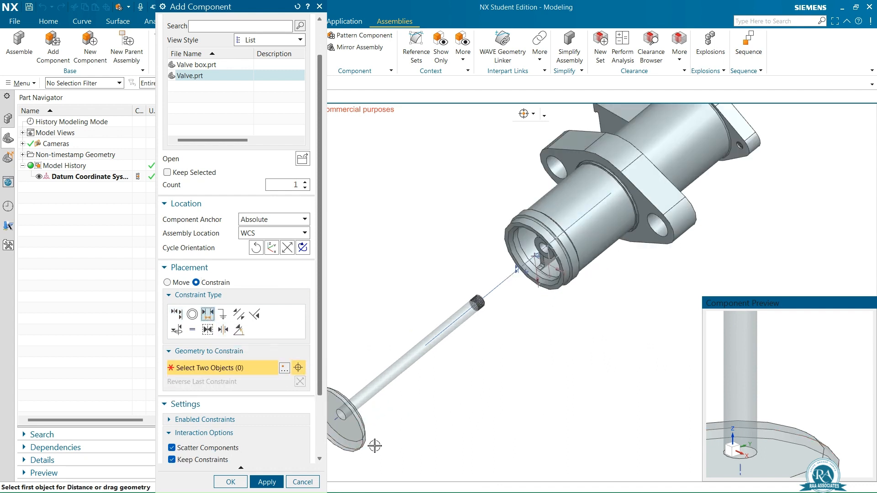
{"action": "left_click", "coordinate": [339, 430]}
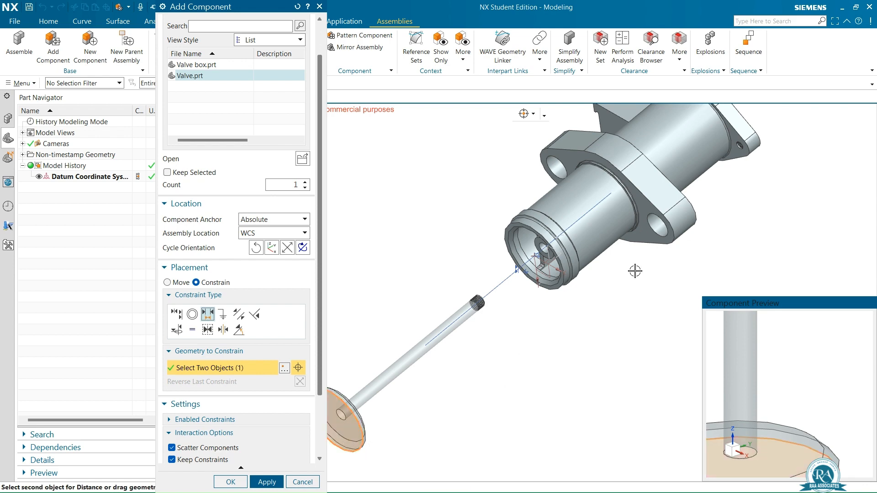
{"action": "scroll", "coordinate": [568, 292], "scroll_direction": "up", "scroll_amount": 2}
{"action": "scroll", "coordinate": [568, 292], "scroll_direction": "up", "scroll_amount": 2}
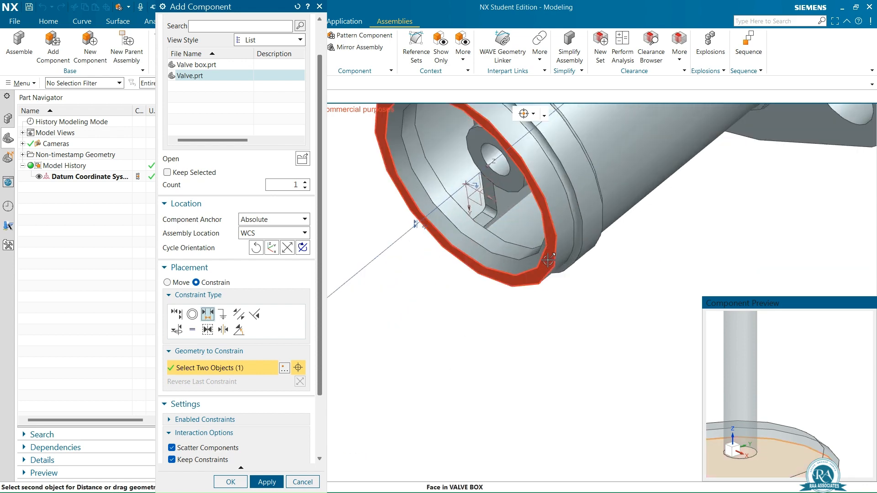
{"action": "left_click", "coordinate": [549, 270]}
{"action": "scroll", "coordinate": [533, 320], "scroll_direction": "down", "scroll_amount": 4}
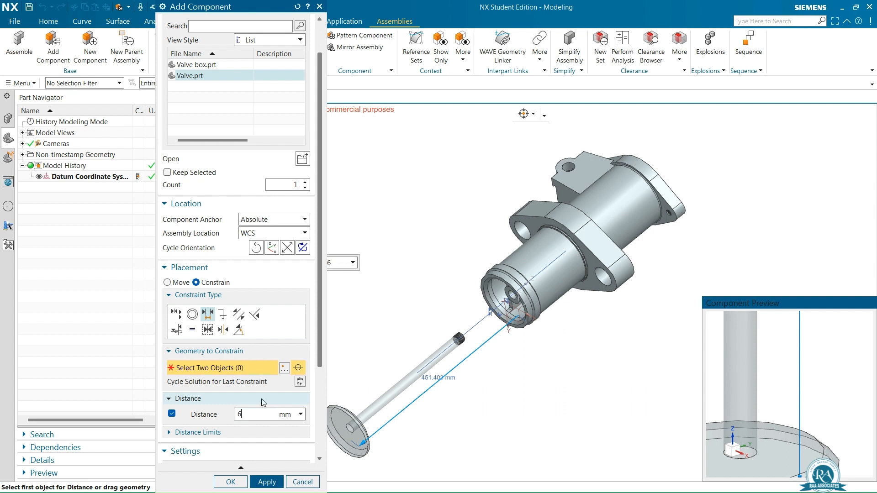
- Set the distance between the Valve head and the Valve box rim to 6 mm and apply the Valve placement
{"action": "type", "text": "6"}
{"action": "key", "text": "Return"}
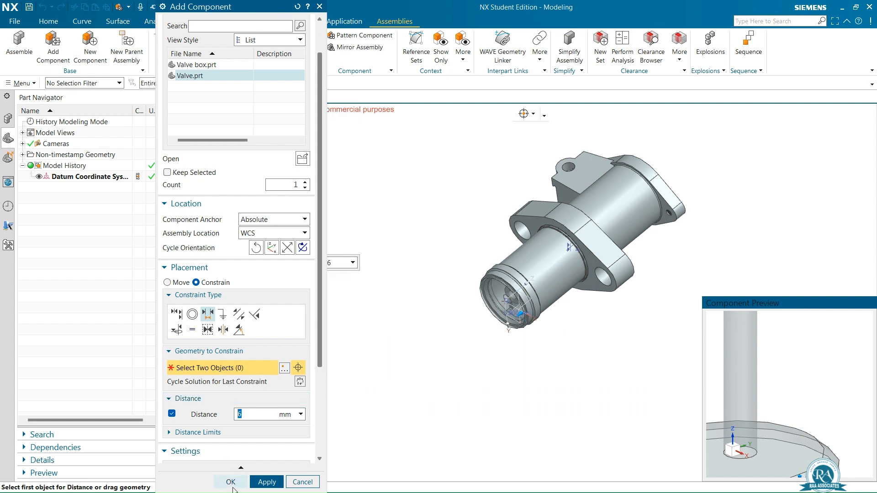
{"action": "left_click", "coordinate": [269, 481]}
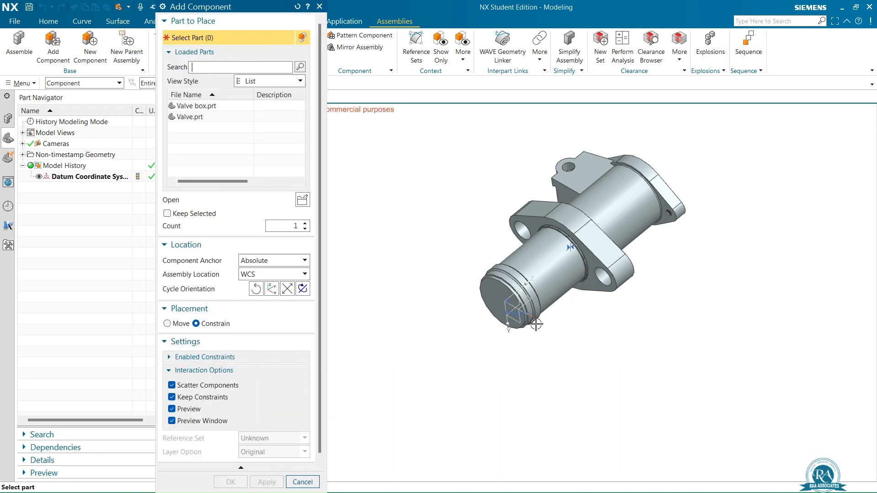
- Load the Spring part from the CODE C folder as the next component to place
{"action": "left_click", "coordinate": [291, 201]}
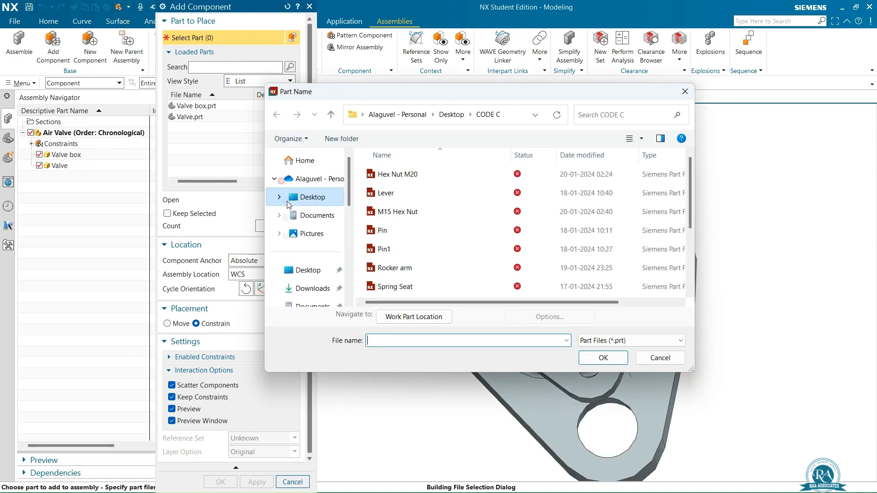
{"action": "scroll", "coordinate": [413, 268], "scroll_direction": "down", "scroll_amount": 2}
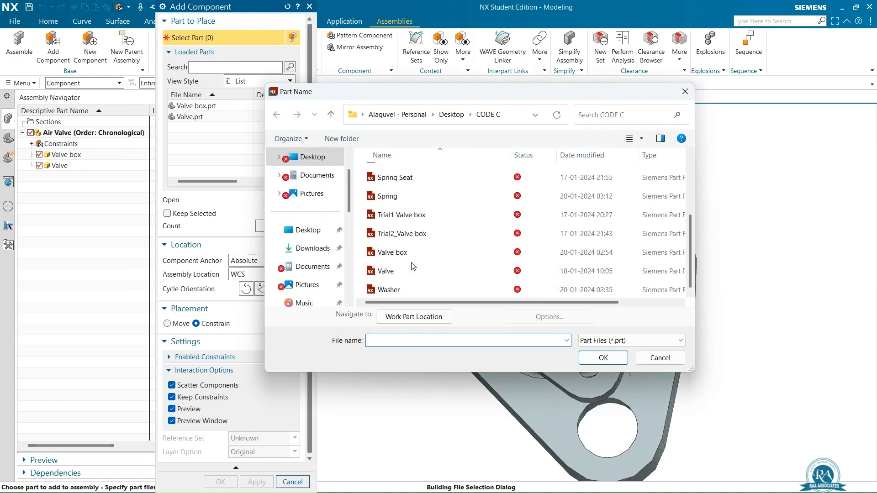
{"action": "left_click", "coordinate": [403, 196]}
{"action": "left_click", "coordinate": [603, 358]}
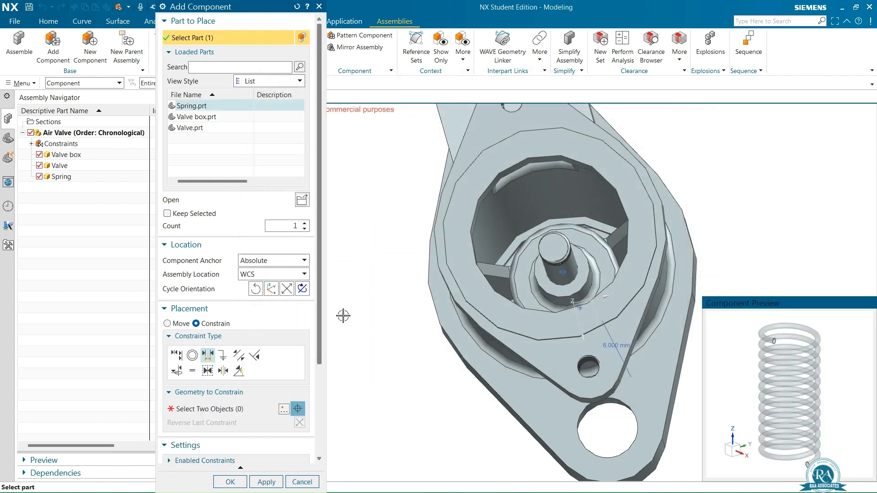
- Begin a Touch Align constraint with Infer Center/Axis orientation, choosing the Valve stem's centerline as the first object
{"action": "left_click", "coordinate": [177, 355]}
{"action": "left_click", "coordinate": [269, 408]}
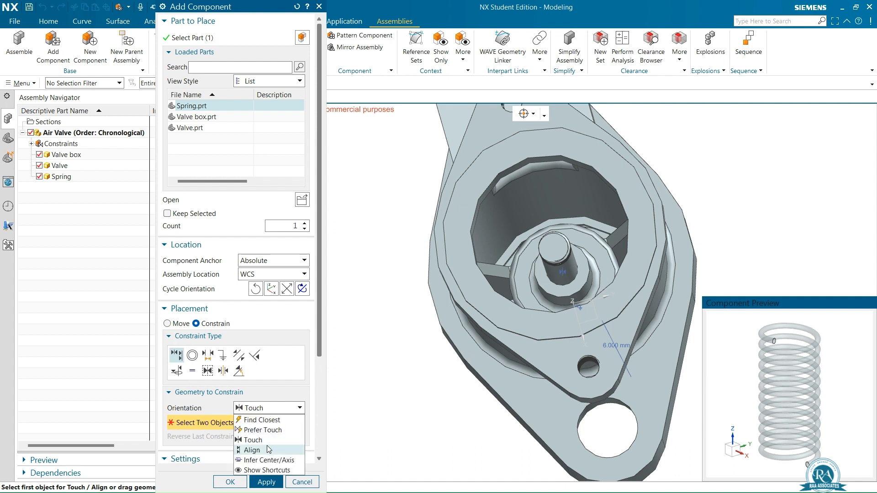
{"action": "left_click", "coordinate": [269, 460]}
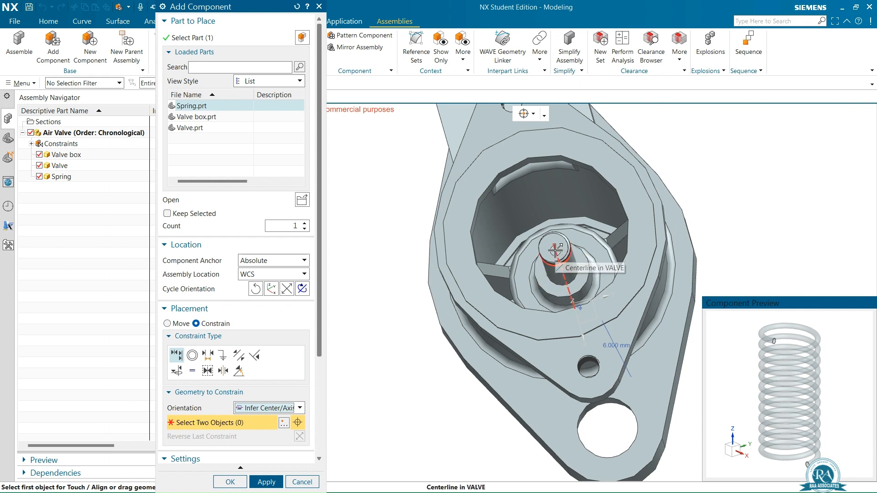
{"action": "scroll", "coordinate": [555, 250], "scroll_direction": "up", "scroll_amount": 4}
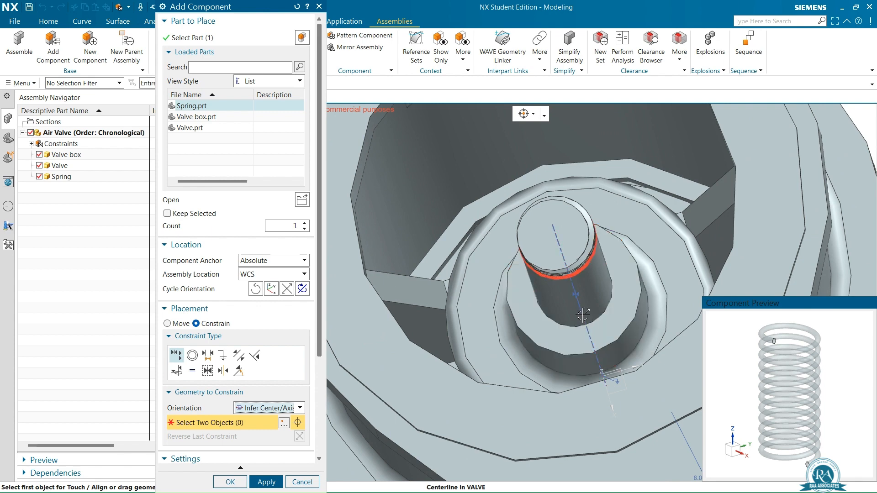
{"action": "left_click", "coordinate": [559, 242]}
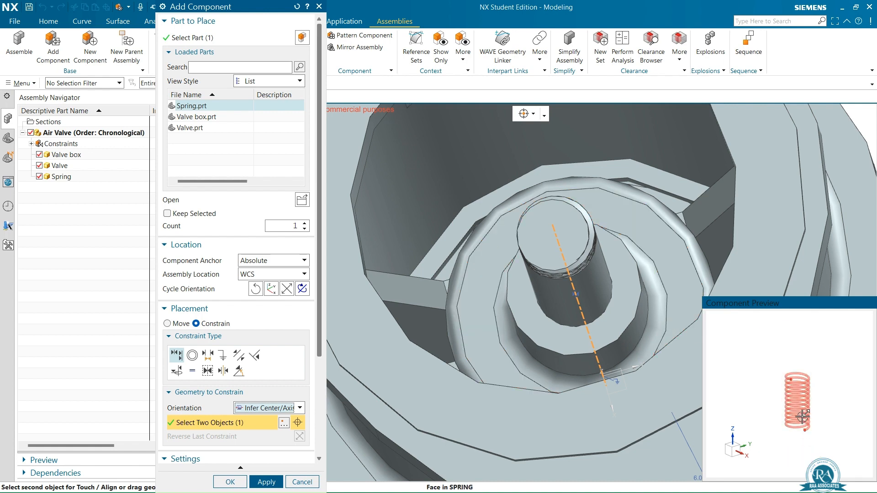
- Set the Spring's reference set to Entire Part and align its central Z axis with the Valve stem's centerline
{"action": "scroll", "coordinate": [803, 417], "scroll_direction": "down", "scroll_amount": 2}
{"action": "scroll", "coordinate": [258, 408], "scroll_direction": "down", "scroll_amount": 4}
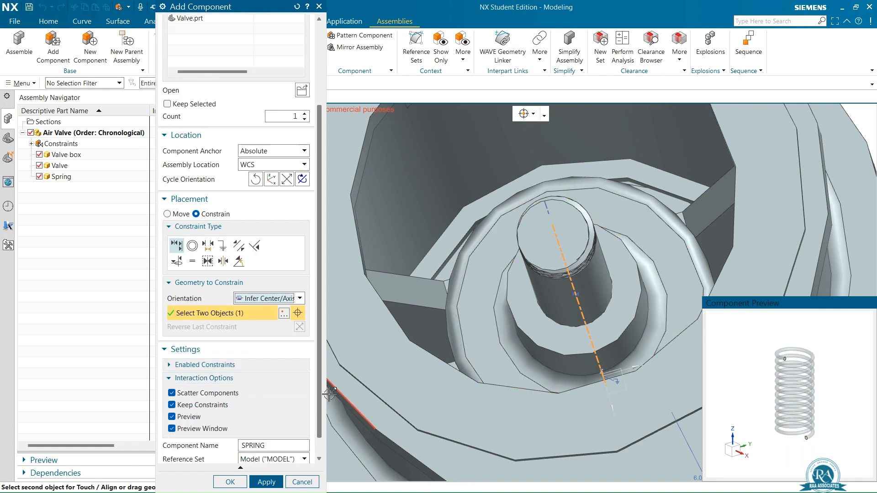
{"action": "left_click", "coordinate": [269, 440]}
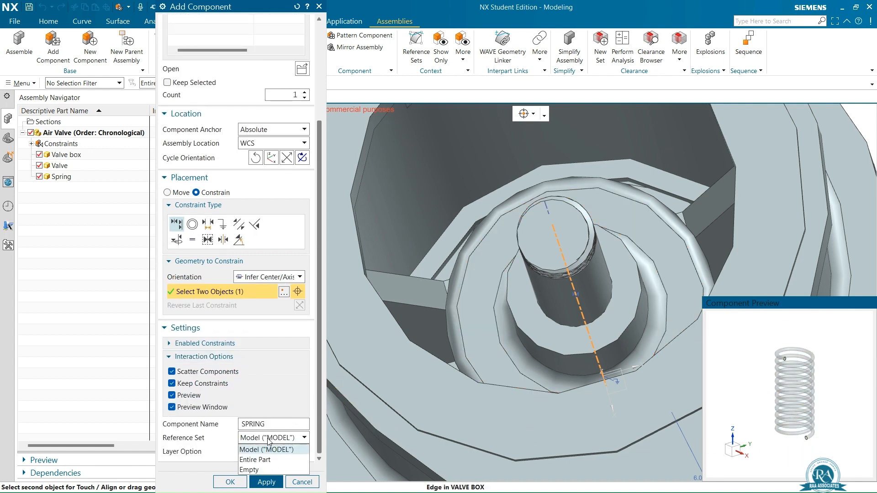
{"action": "left_click", "coordinate": [255, 460]}
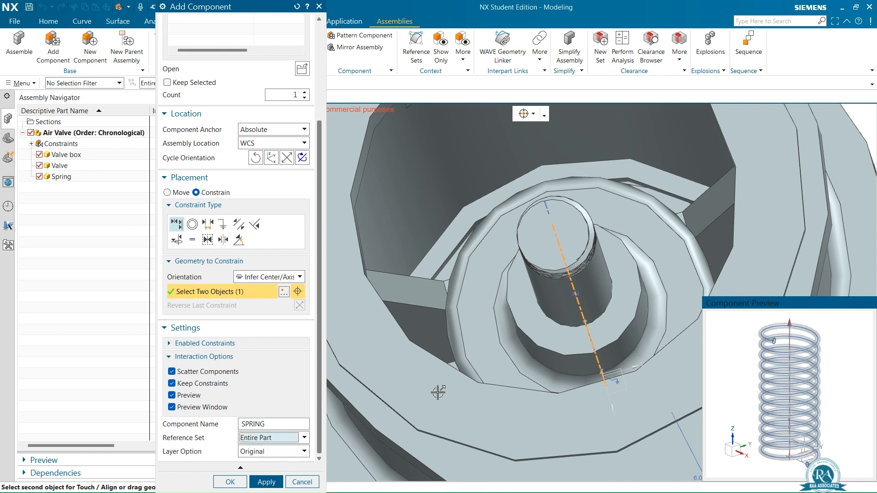
{"action": "left_click", "coordinate": [790, 329]}
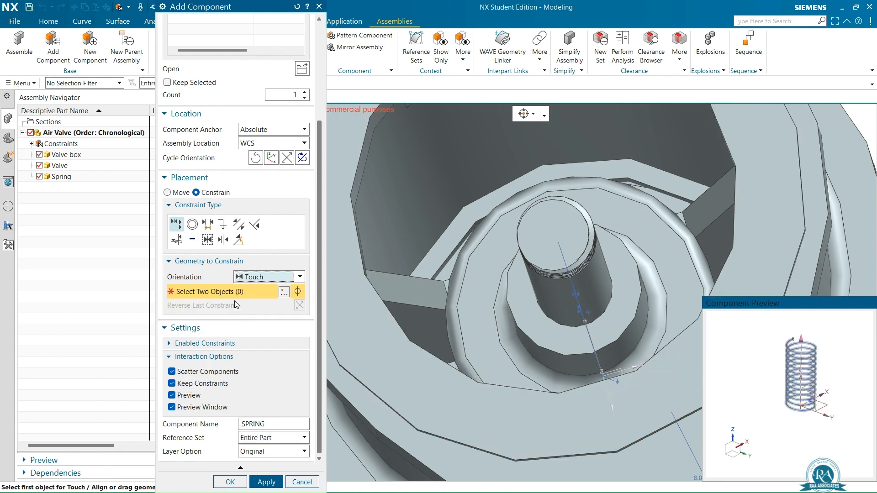
- Constrain the Spring's XY plane to the Valve box's recessed face around the central guide boss using Touch orientation
{"action": "left_click", "coordinate": [281, 281]}
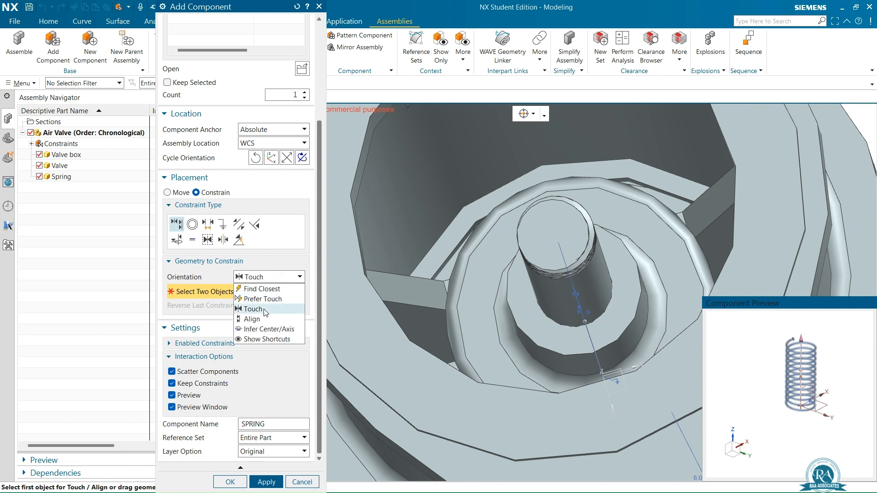
{"action": "left_click", "coordinate": [269, 308]}
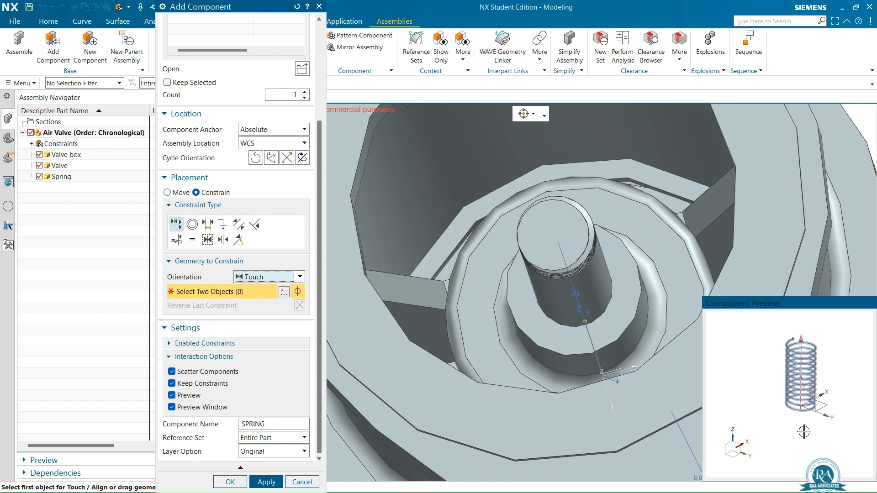
{"action": "left_click", "coordinate": [831, 405]}
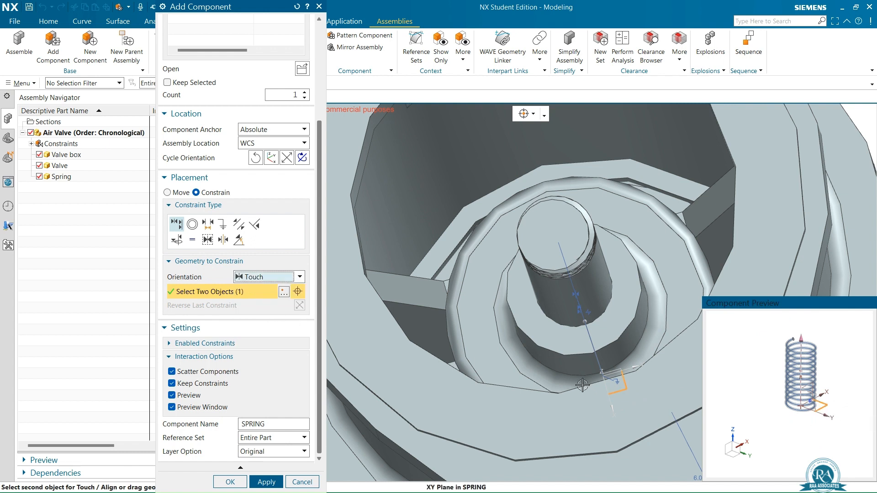
{"action": "left_click", "coordinate": [658, 332]}
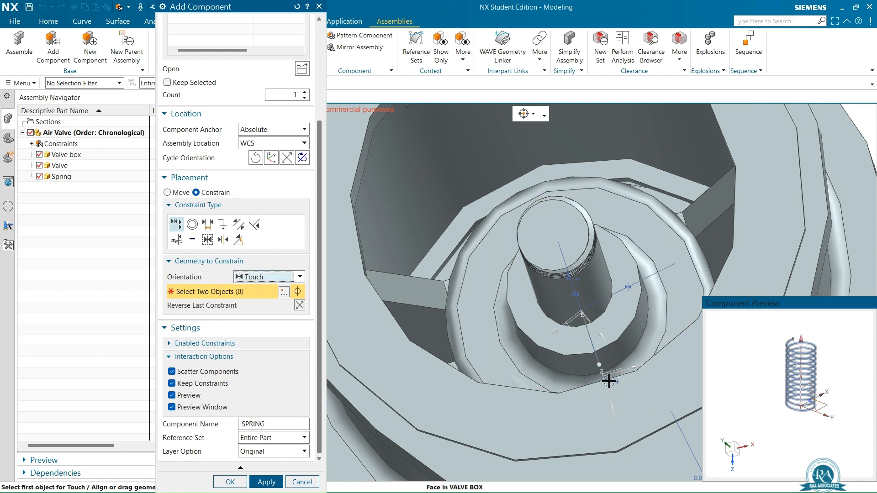
- Reverse the Spring's last Touch constraint and apply the Spring's placement in the Valve box
{"action": "scroll", "coordinate": [609, 380], "scroll_direction": "down", "scroll_amount": 5}
{"action": "middle_click_drag", "start_coordinate": [608, 325], "coordinate": [650, 325]}
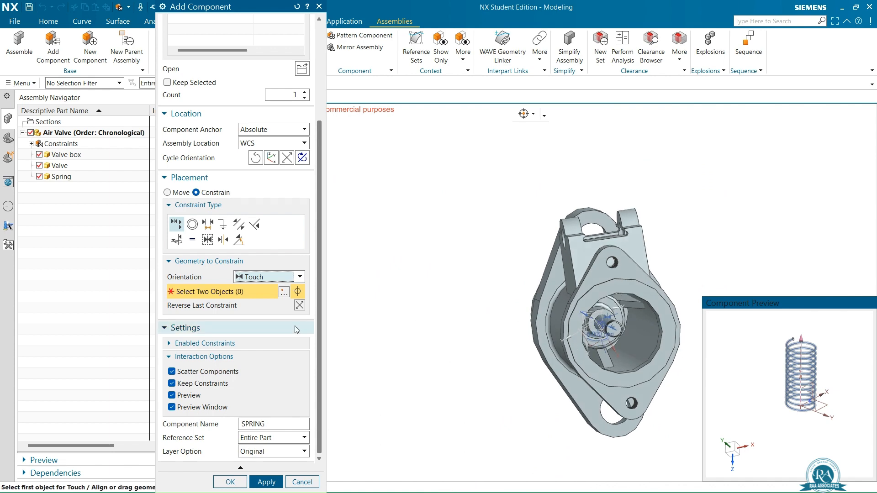
{"action": "left_click", "coordinate": [299, 305]}
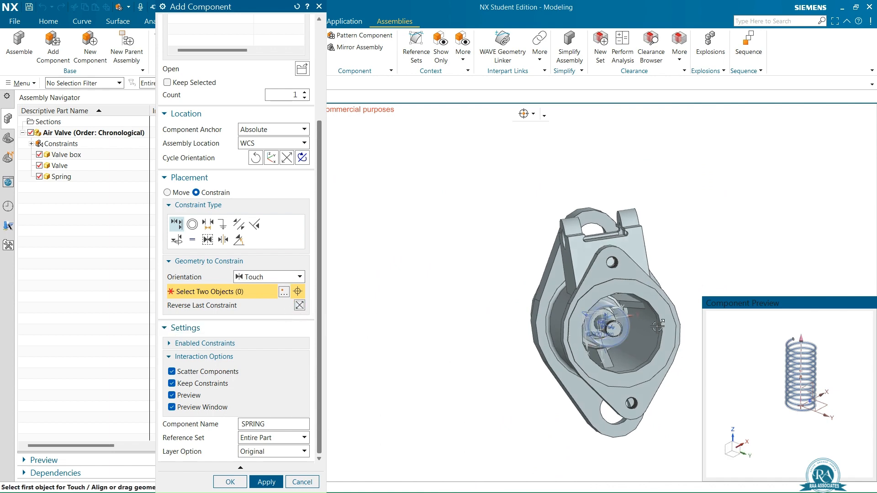
{"action": "middle_click_drag", "start_coordinate": [656, 272], "coordinate": [685, 261]}
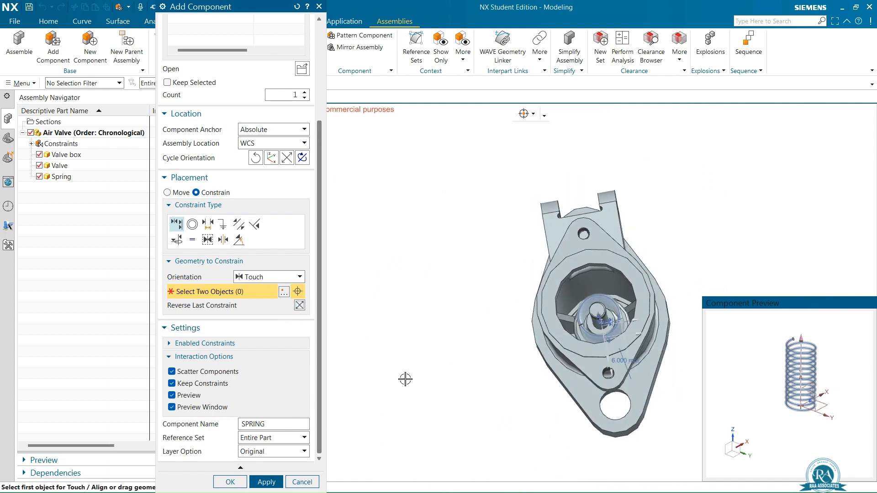
{"action": "left_click", "coordinate": [268, 482]}
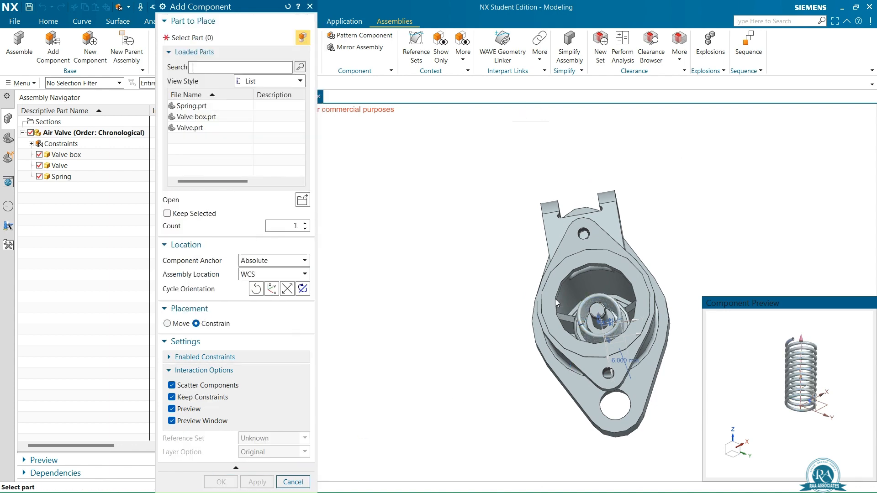
- Load the Spring Seat part from the CODE C folder as the next component to place
{"action": "middle_click_drag", "start_coordinate": [669, 284], "coordinate": [634, 301]}
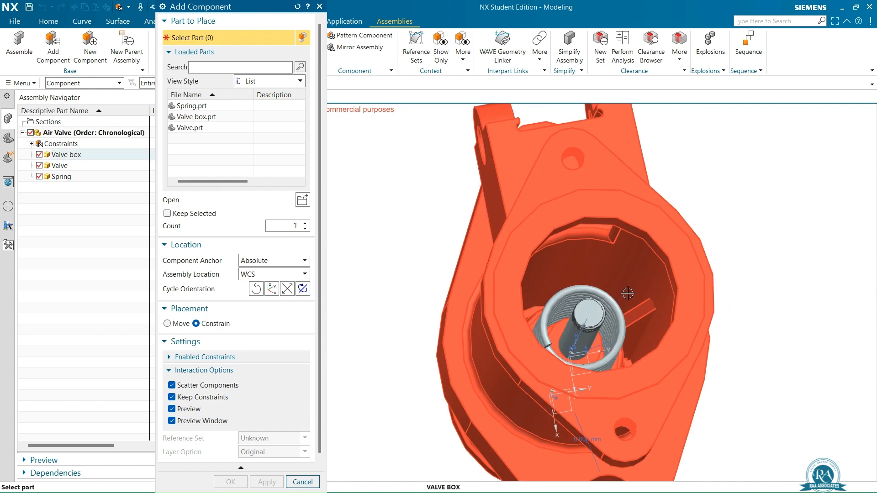
{"action": "scroll", "coordinate": [635, 300], "scroll_direction": "up", "scroll_amount": 5}
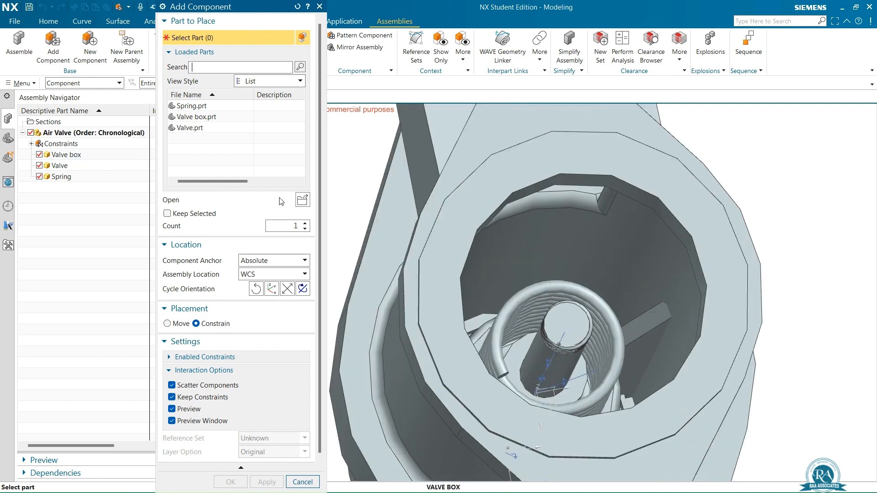
{"action": "left_click", "coordinate": [301, 201]}
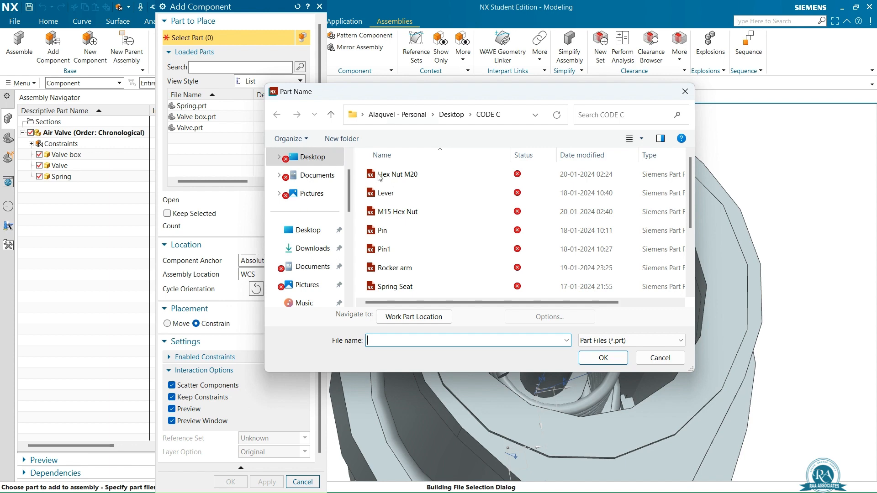
{"action": "left_click", "coordinate": [410, 292]}
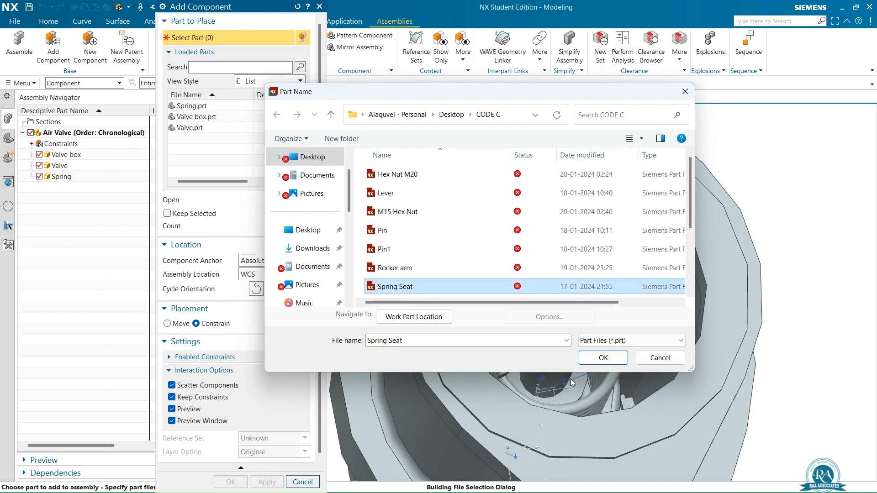
{"action": "left_click", "coordinate": [608, 358]}
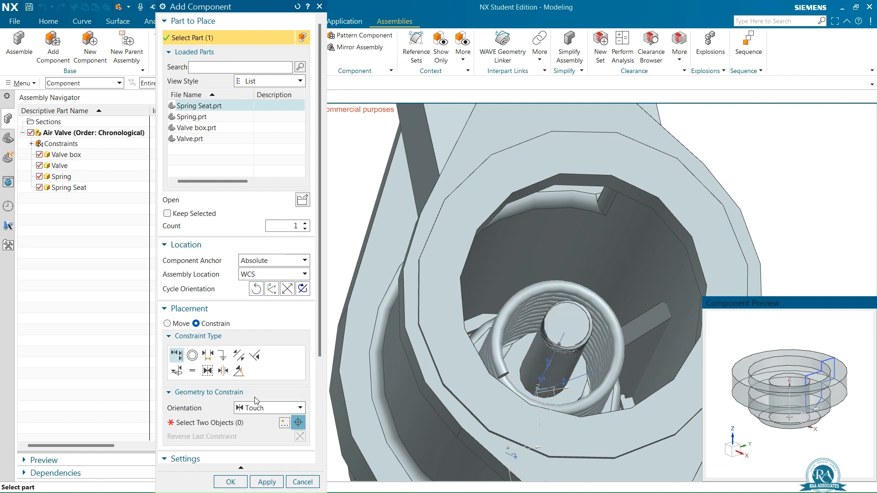
- Align the Spring Seat's centerline with the Valve stem's centerline using Touch Align with Infer Center/Axis orientation
{"action": "left_click", "coordinate": [259, 414]}
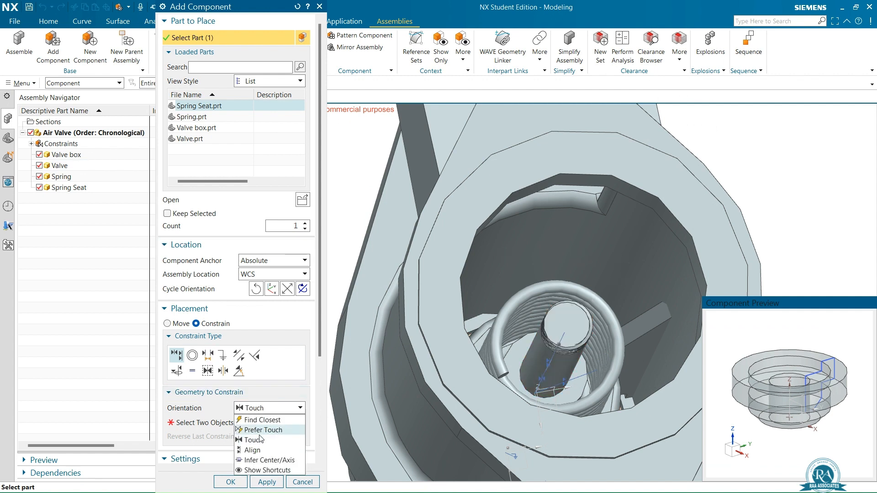
{"action": "left_click", "coordinate": [275, 460]}
{"action": "left_click", "coordinate": [227, 426]}
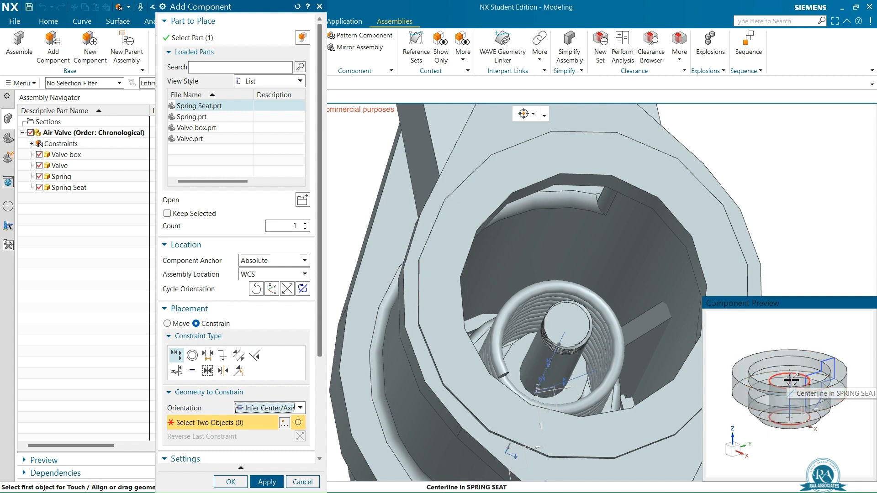
{"action": "scroll", "coordinate": [792, 386], "scroll_direction": "down", "scroll_amount": 4}
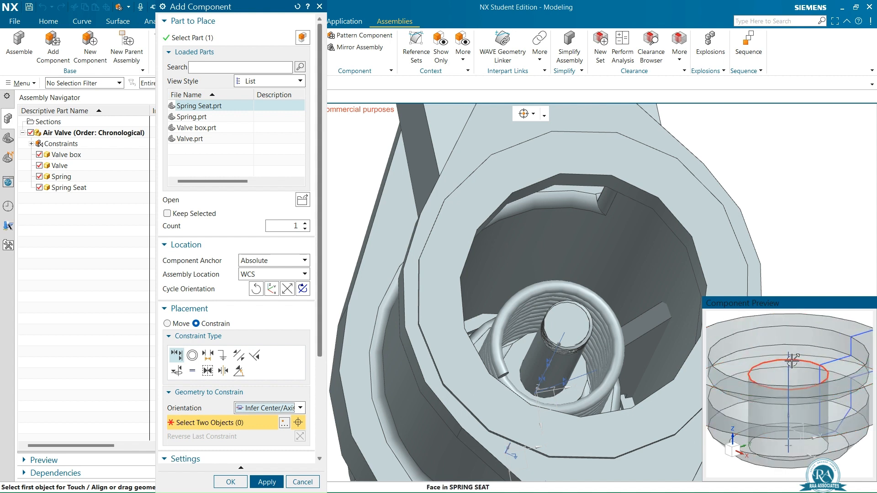
{"action": "left_click", "coordinate": [789, 375]}
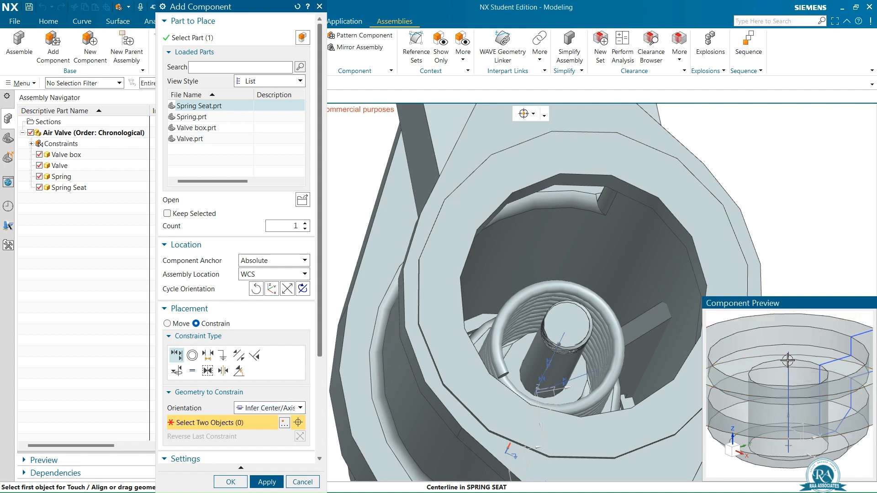
{"action": "left_click", "coordinate": [570, 323]}
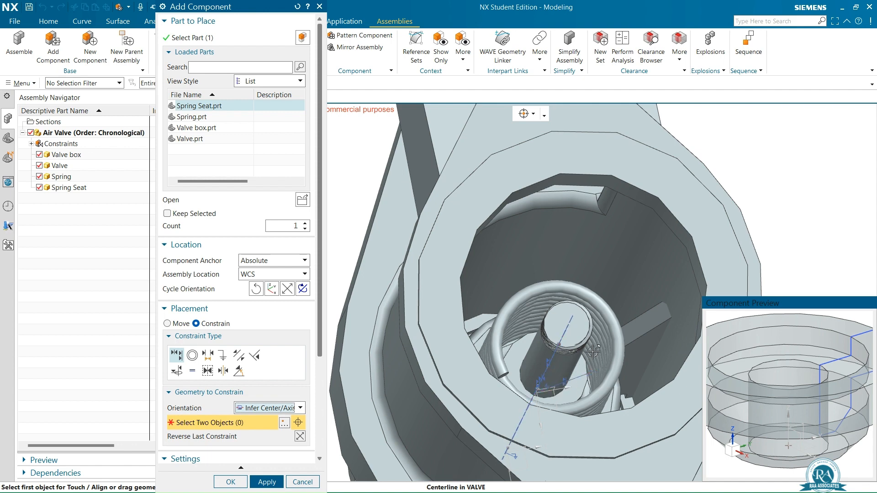
- Create a Distance constraint between the Valve stem's end face and the Spring Seat's outer annular face
{"action": "scroll", "coordinate": [593, 352], "scroll_direction": "down", "scroll_amount": 3}
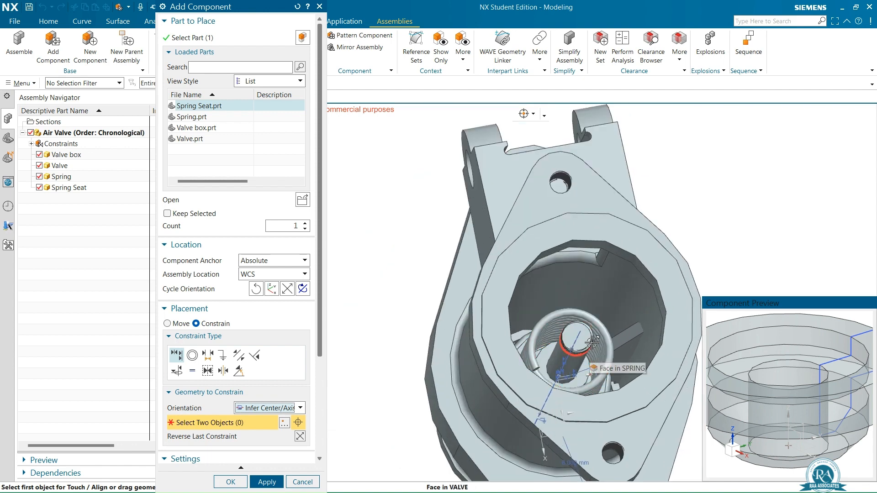
{"action": "scroll", "coordinate": [604, 306], "scroll_direction": "down", "scroll_amount": 2}
{"action": "scroll", "coordinate": [604, 312], "scroll_direction": "up", "scroll_amount": 4}
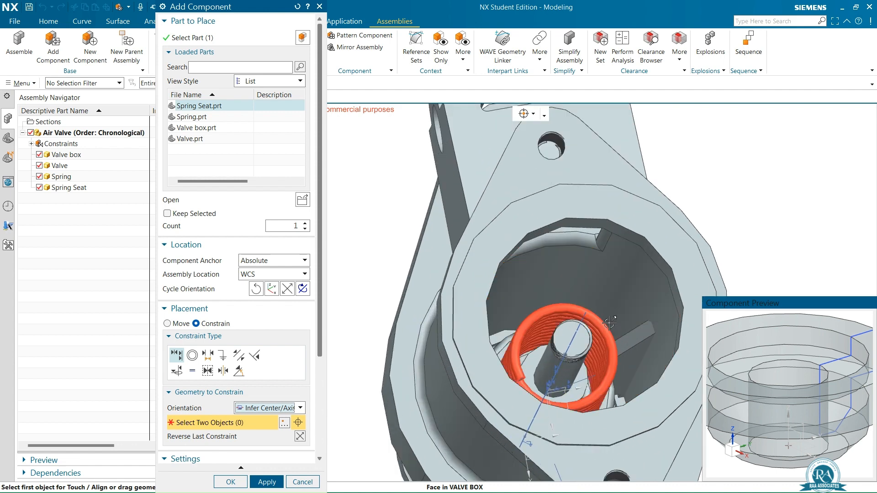
{"action": "left_click", "coordinate": [207, 355]}
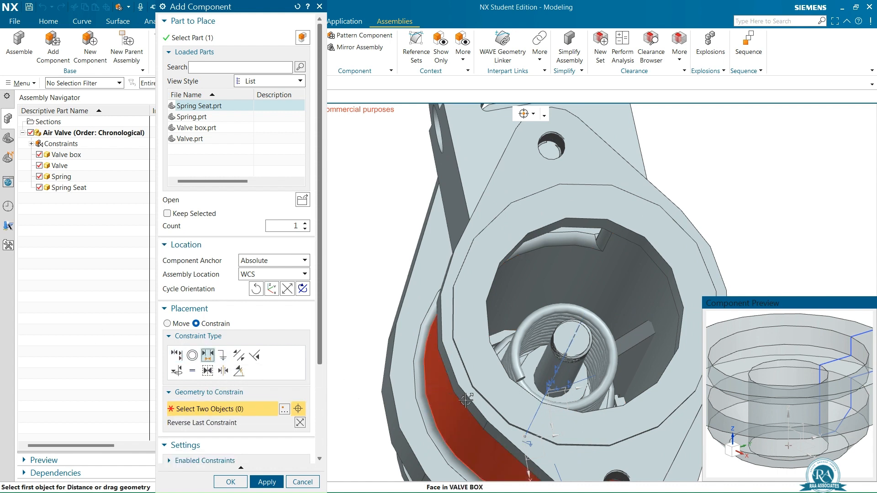
{"action": "left_click", "coordinate": [580, 345]}
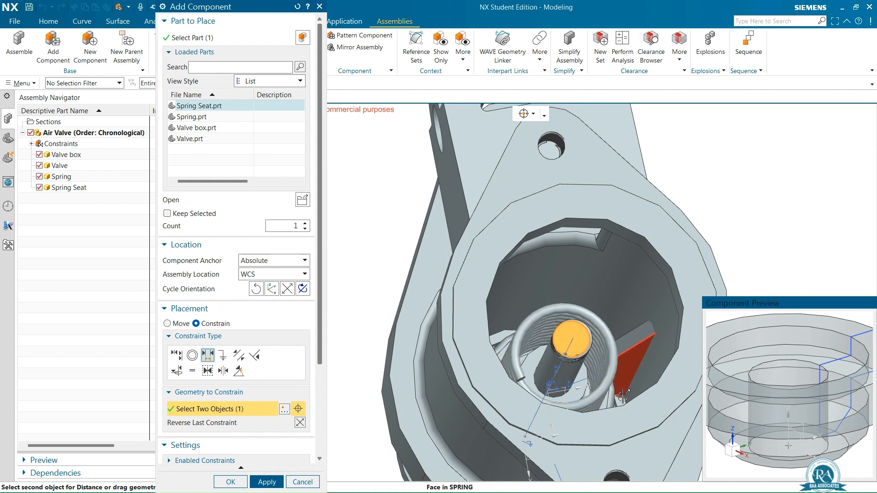
{"action": "middle_click_drag", "start_coordinate": [758, 450], "coordinate": [806, 452]}
{"action": "left_click", "coordinate": [819, 427]}
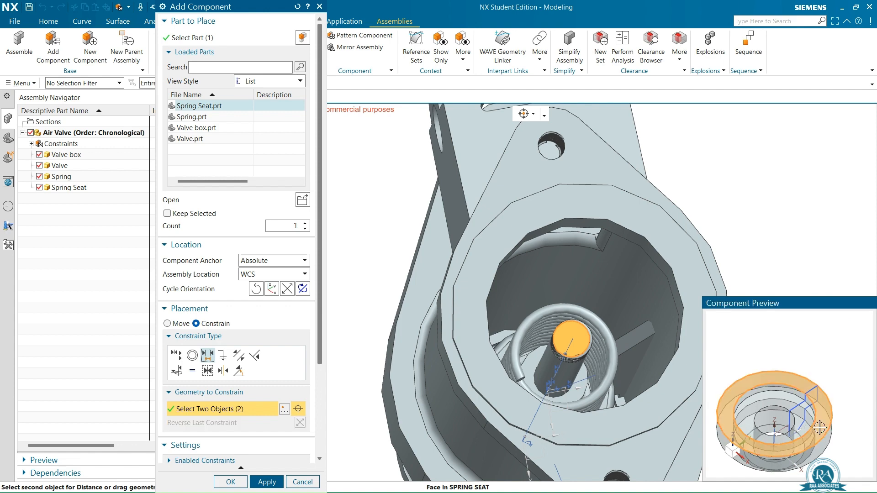
- Set the distance between the Valve stem and Spring Seat faces to 5 mm and apply the Spring Seat's placement
{"action": "scroll", "coordinate": [513, 438], "scroll_direction": "down", "scroll_amount": 5}
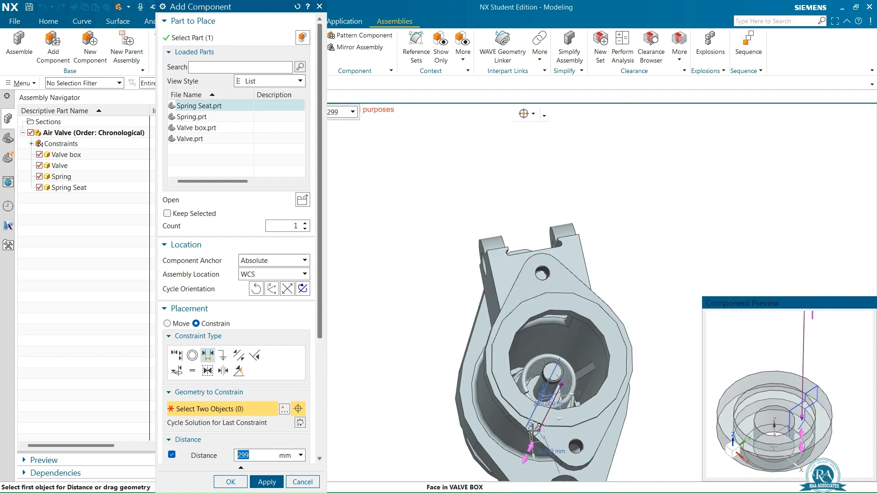
{"action": "scroll", "coordinate": [513, 438], "scroll_direction": "up", "scroll_amount": 4}
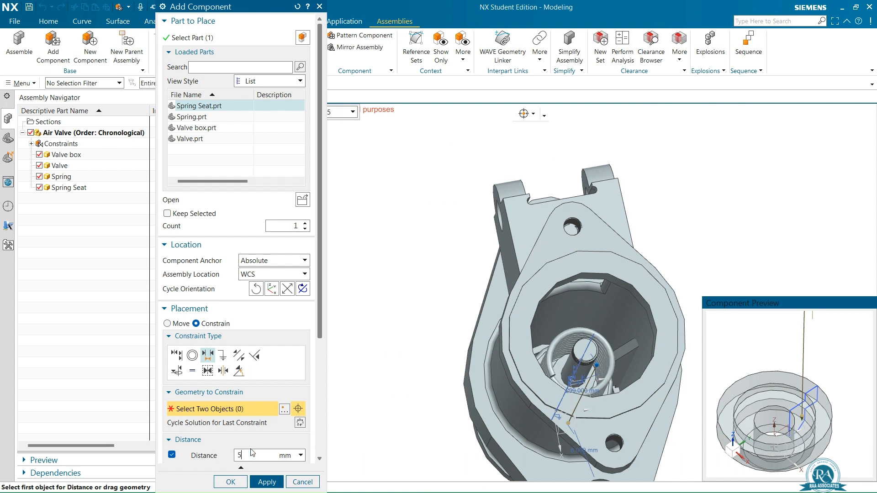
{"action": "key", "text": "Return"}
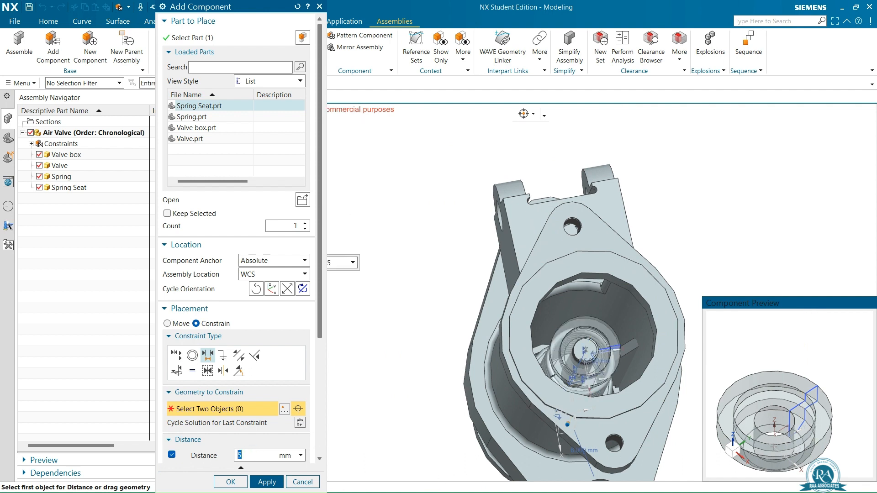
{"action": "scroll", "coordinate": [607, 326], "scroll_direction": "down", "scroll_amount": 4}
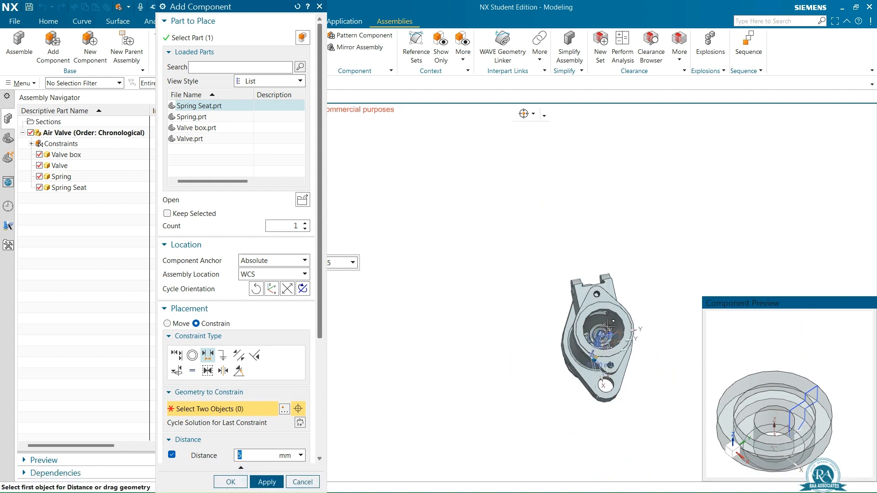
{"action": "scroll", "coordinate": [608, 325], "scroll_direction": "up", "scroll_amount": 4}
{"action": "middle_click_drag", "start_coordinate": [608, 325], "coordinate": [662, 315]}
{"action": "left_click", "coordinate": [270, 482]}
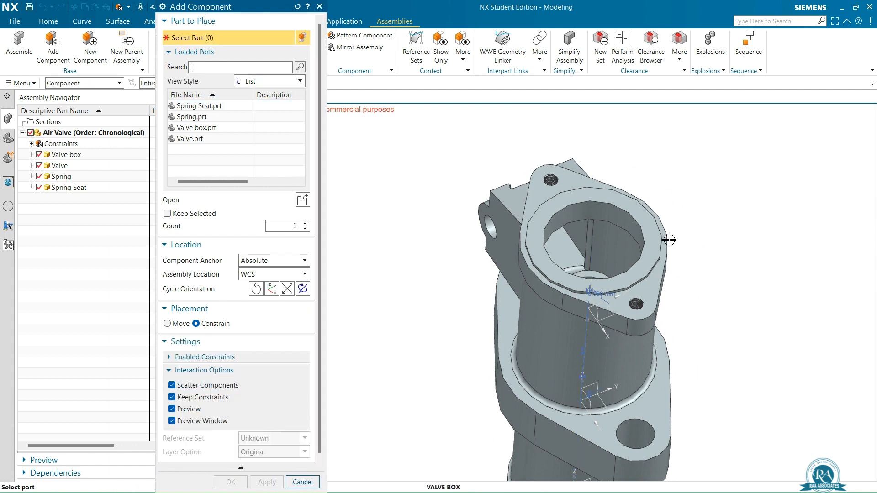
- Leave Add Component and edit the Distance constraint between the Valve and Spring Seat to 15 mm
{"action": "middle_click_drag", "start_coordinate": [670, 240], "coordinate": [644, 274]}
{"action": "scroll", "coordinate": [624, 312], "scroll_direction": "up", "scroll_amount": 5}
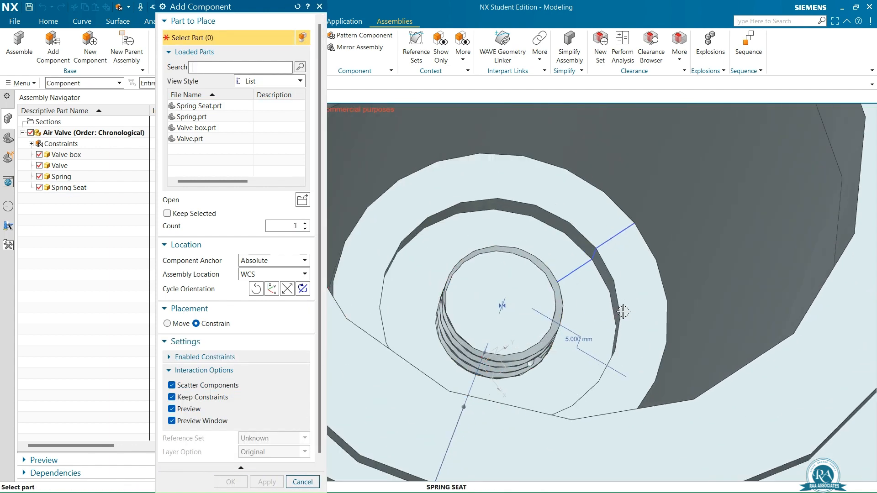
{"action": "scroll", "coordinate": [622, 309], "scroll_direction": "down", "scroll_amount": 6}
{"action": "scroll", "coordinate": [608, 287], "scroll_direction": "up", "scroll_amount": 4}
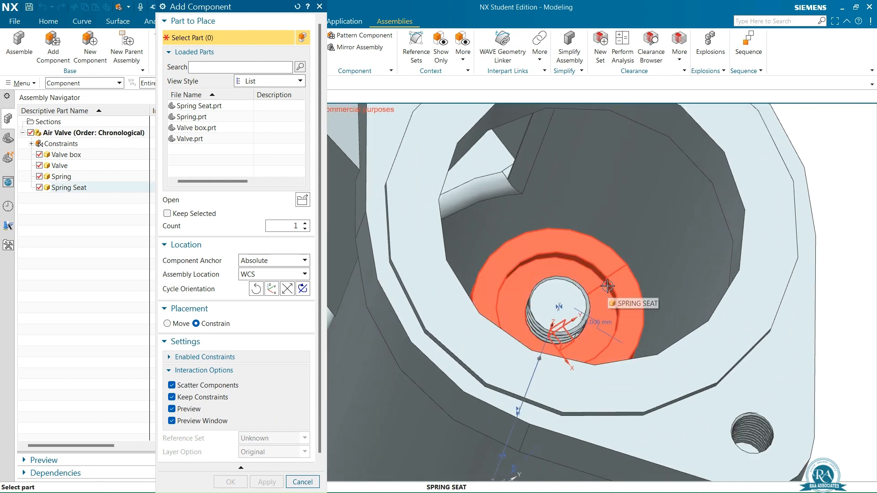
{"action": "scroll", "coordinate": [607, 286], "scroll_direction": "down", "scroll_amount": 3}
{"action": "scroll", "coordinate": [609, 285], "scroll_direction": "up", "scroll_amount": 4}
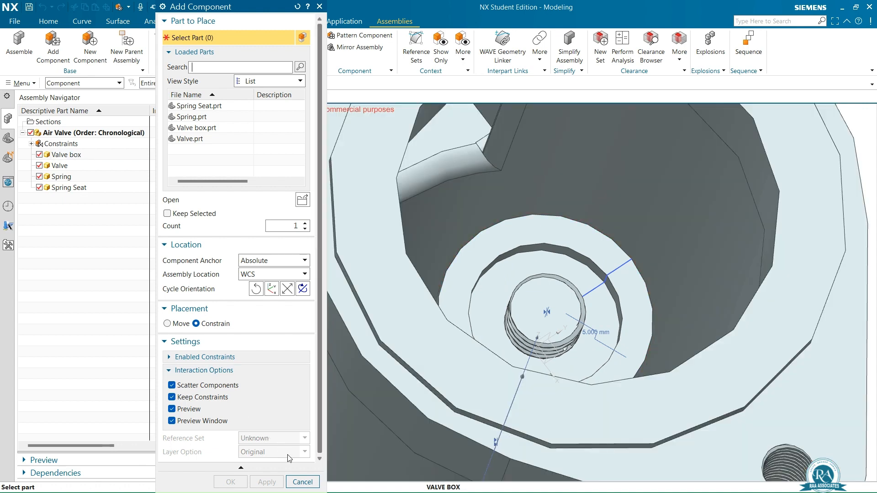
{"action": "left_click", "coordinate": [302, 482]}
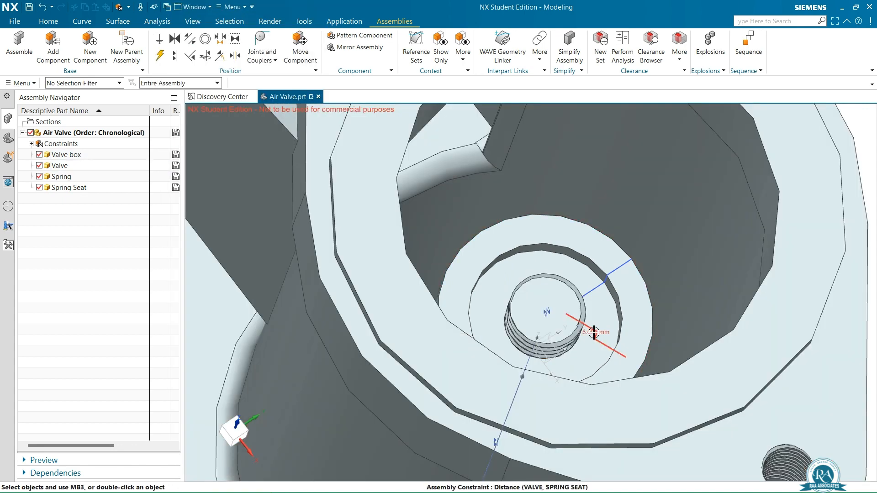
{"action": "double_click", "coordinate": [594, 333]}
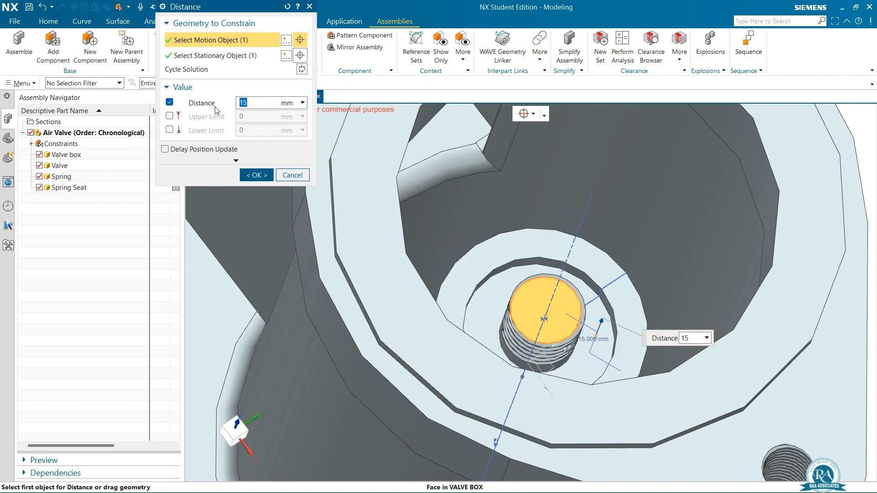
{"action": "left_click", "coordinate": [256, 175]}
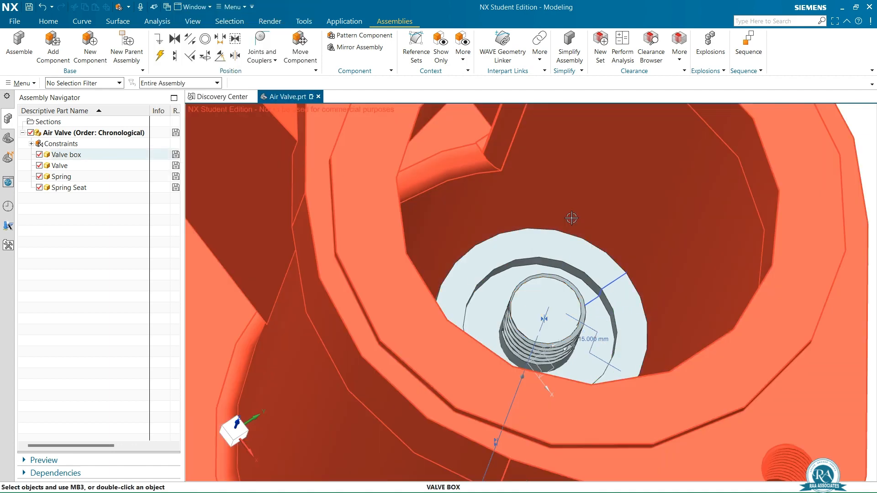
- Restart Add Component and load the Hex Nut M20 part from the CODE C folder
{"action": "scroll", "coordinate": [620, 218], "scroll_direction": "down", "scroll_amount": 10}
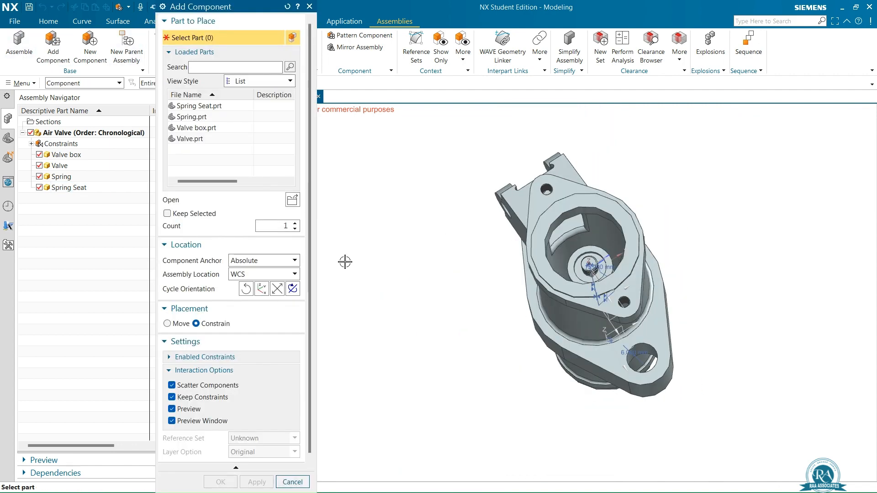
{"action": "left_click", "coordinate": [292, 201]}
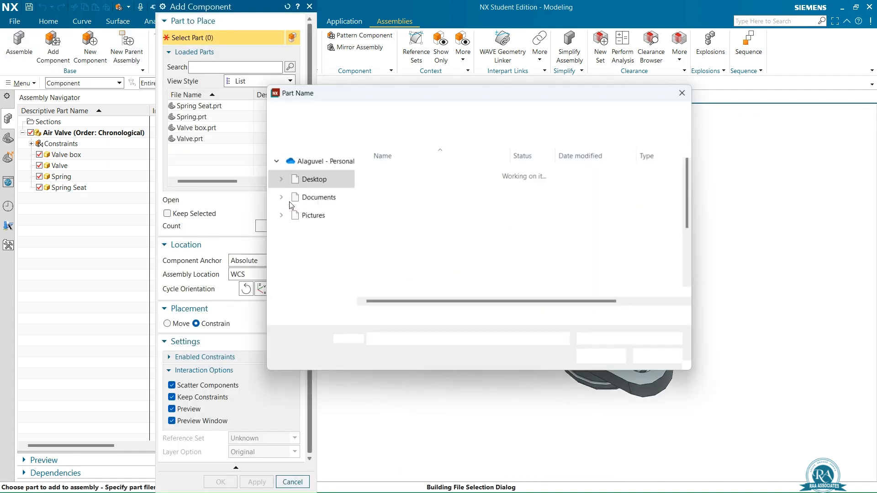
{"action": "left_click_drag", "start_coordinate": [480, 99], "coordinate": [397, 44]}
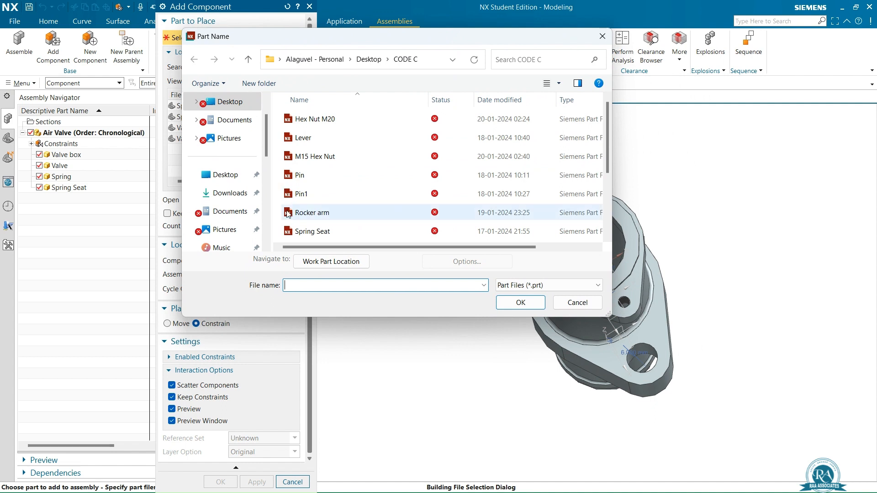
{"action": "left_click", "coordinate": [335, 120]}
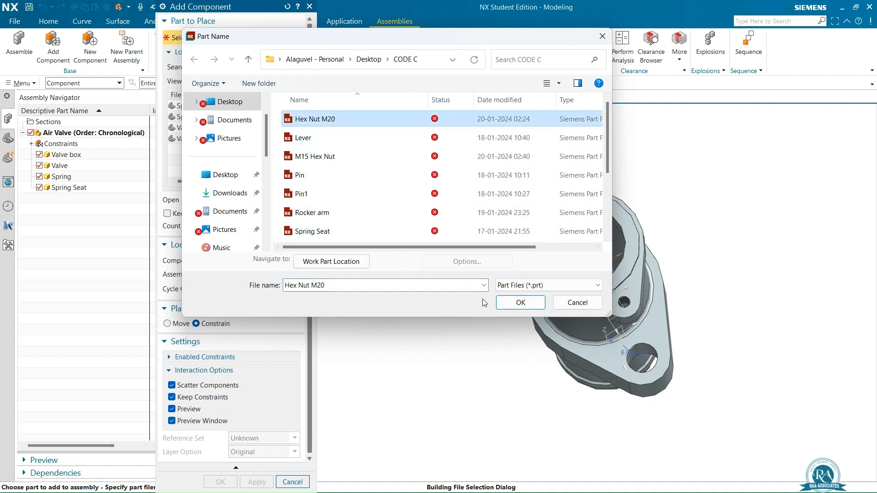
{"action": "left_click", "coordinate": [521, 303]}
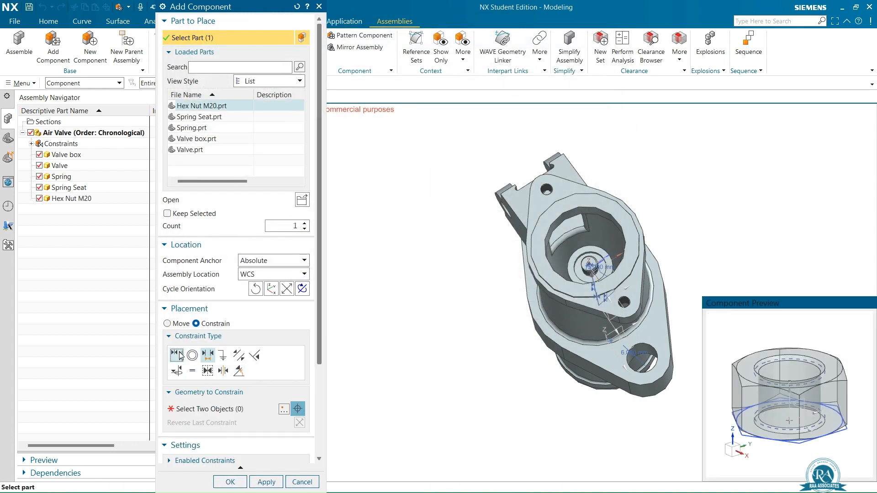
- Align the Hex Nut M20 centerline with the Valve stem's centerline using a Touch Align constraint set to Infer Center/Axis
{"action": "left_click", "coordinate": [178, 356]}
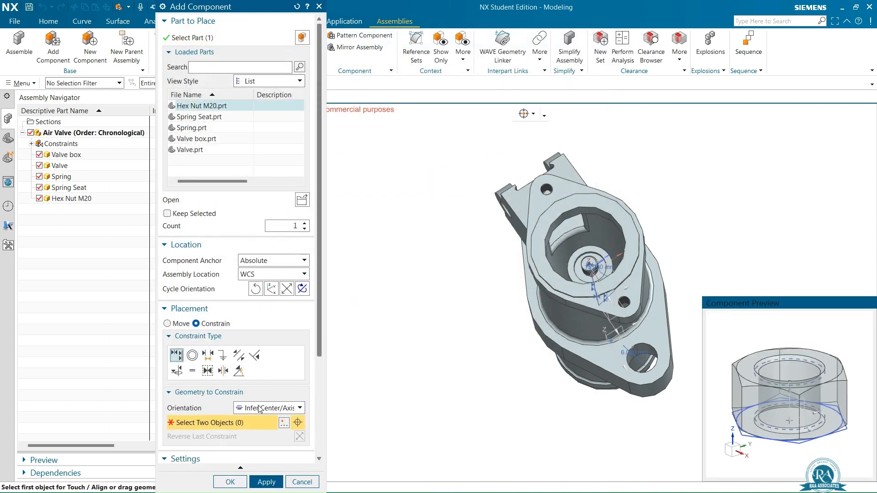
{"action": "left_click", "coordinate": [789, 373]}
{"action": "scroll", "coordinate": [594, 274], "scroll_direction": "up", "scroll_amount": 5}
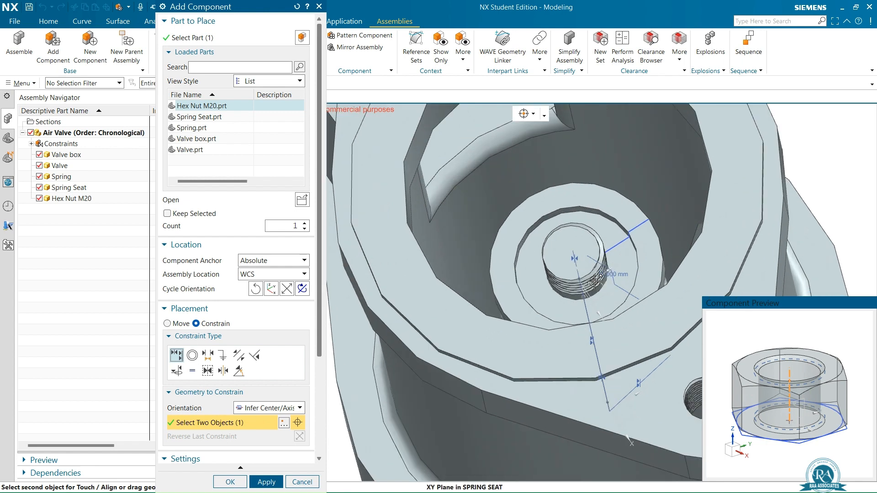
{"action": "scroll", "coordinate": [594, 281], "scroll_direction": "up", "scroll_amount": 2}
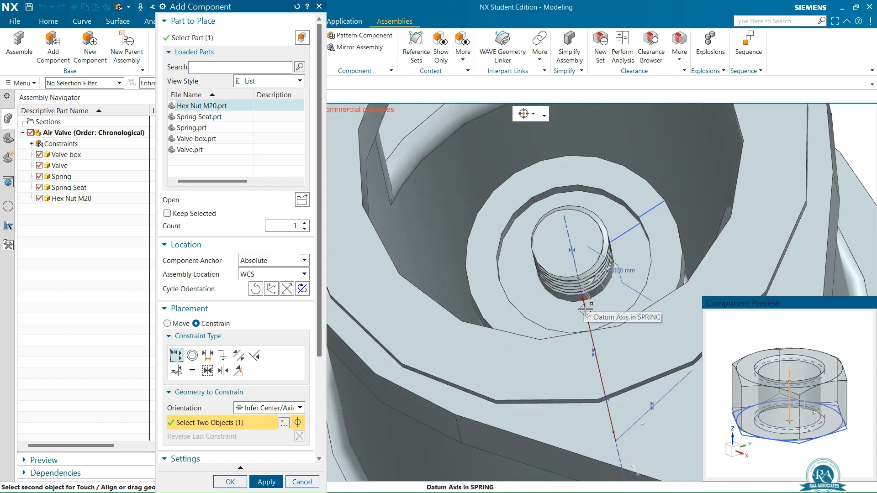
{"action": "scroll", "coordinate": [590, 320], "scroll_direction": "down", "scroll_amount": 3}
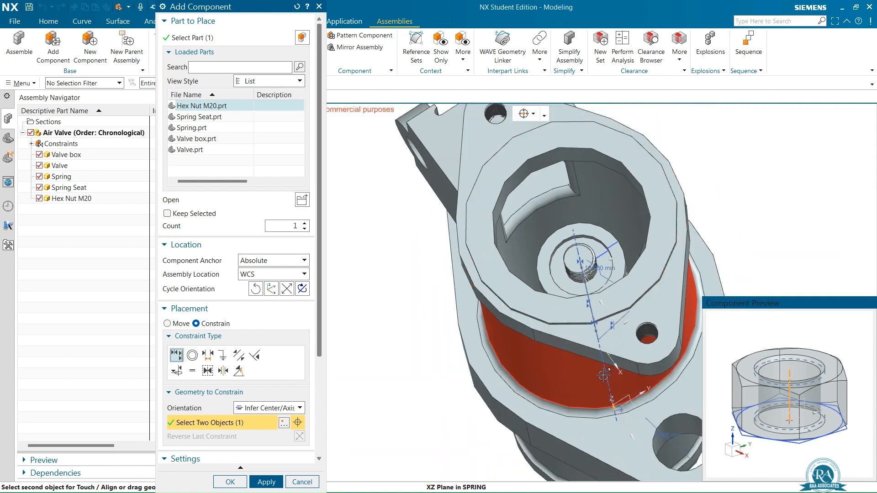
{"action": "left_click", "coordinate": [606, 373]}
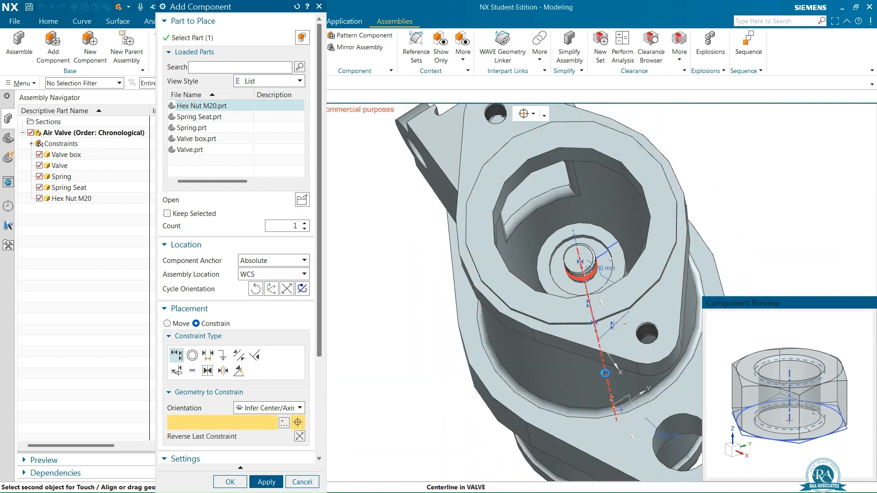
- Make the Hex Nut M20's bottom face touch the Spring Seat's recessed inner face and apply the nut's placement
{"action": "left_click", "coordinate": [264, 414]}
{"action": "left_click", "coordinate": [268, 441]}
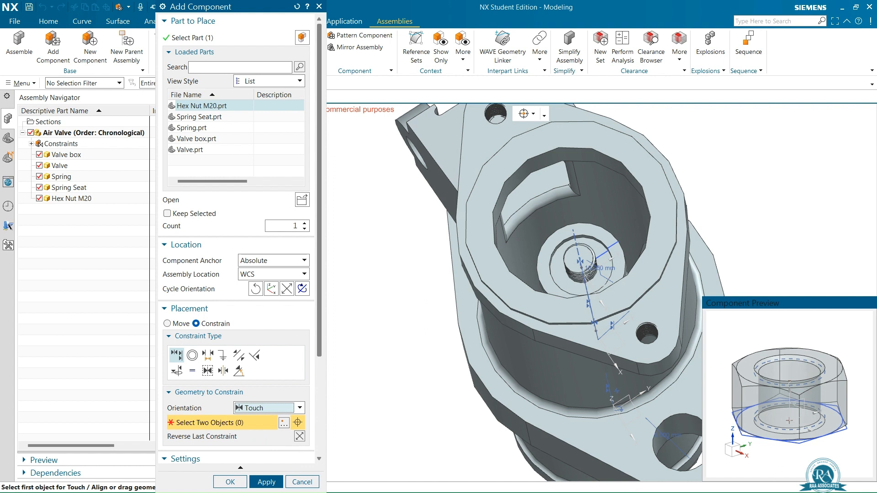
{"action": "middle_click_drag", "start_coordinate": [823, 456], "coordinate": [828, 425]}
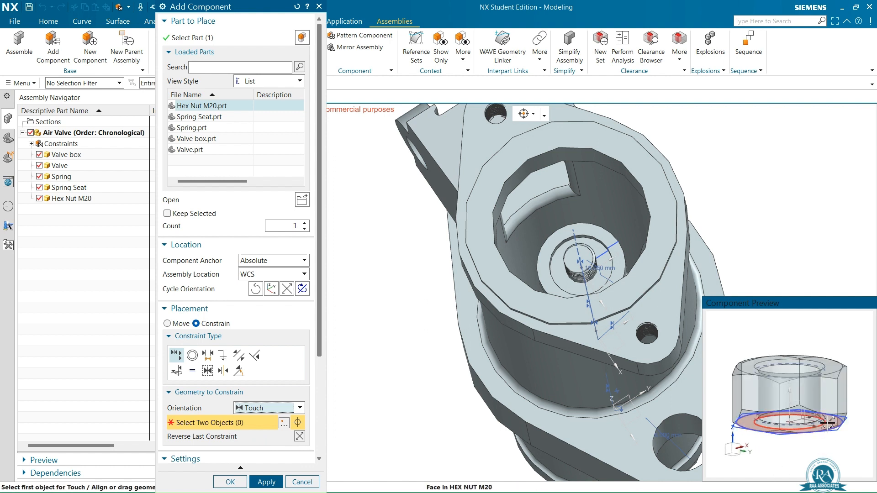
{"action": "left_click", "coordinate": [830, 424]}
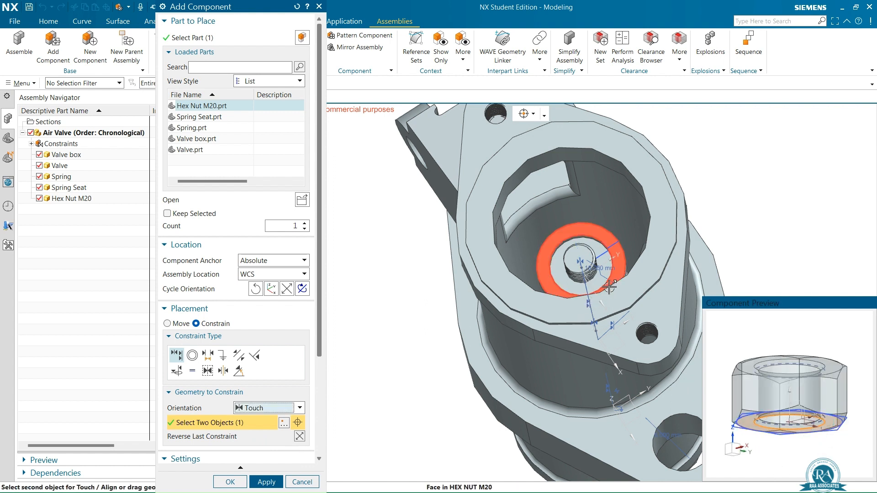
{"action": "scroll", "coordinate": [604, 279], "scroll_direction": "up", "scroll_amount": 3}
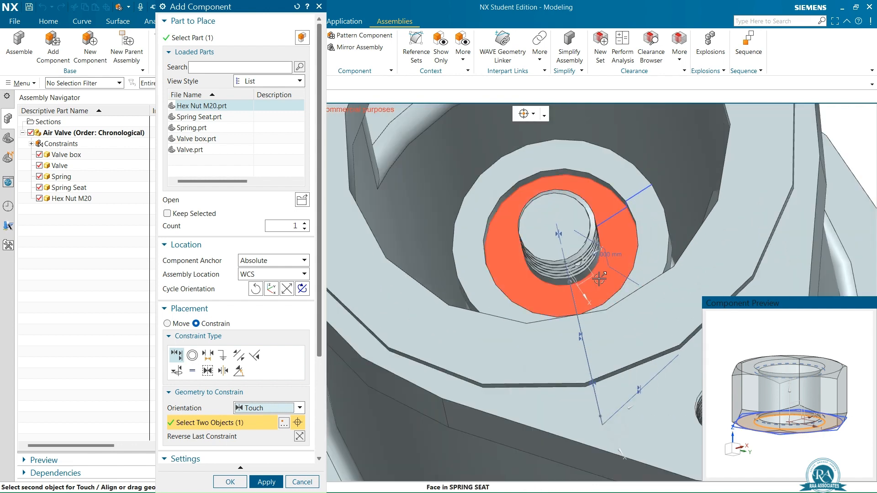
{"action": "left_click", "coordinate": [600, 278]}
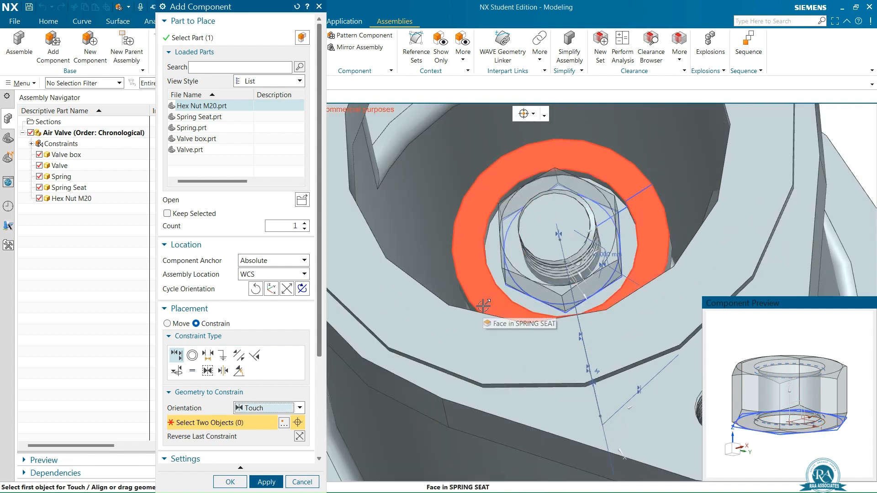
{"action": "left_click", "coordinate": [267, 483]}
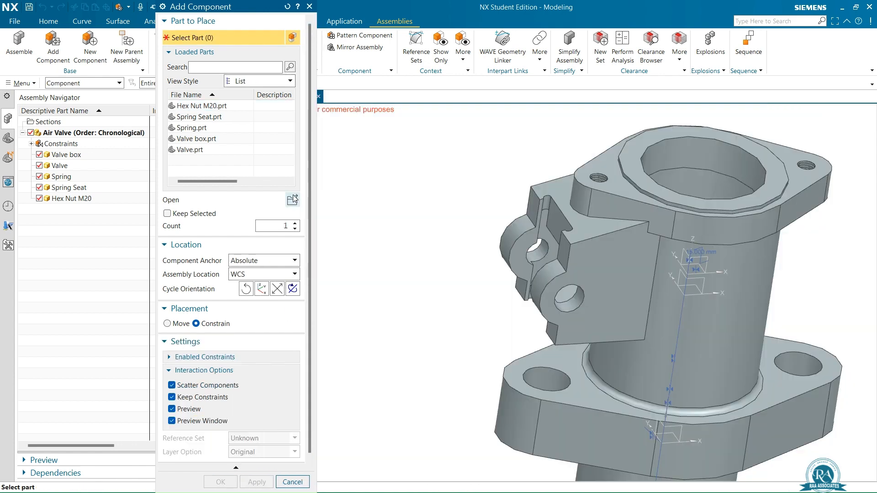
- Load the Rocker arm part from the CODE C folder
{"action": "left_click", "coordinate": [293, 200]}
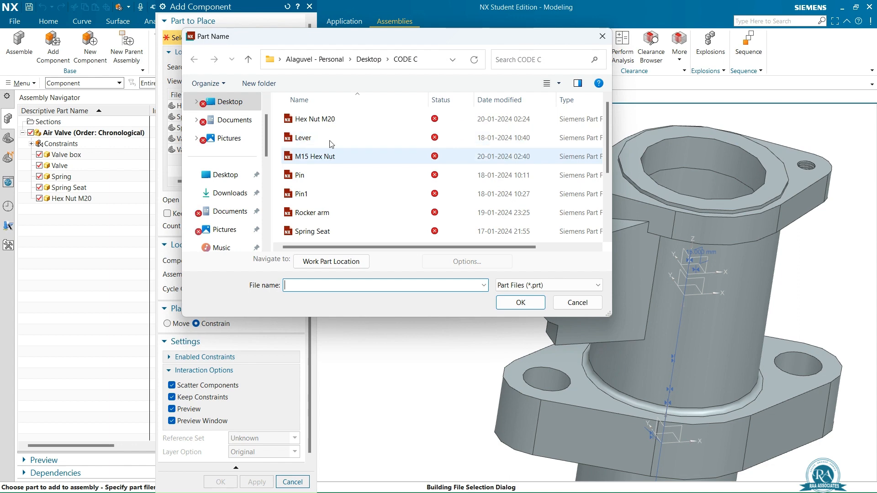
{"action": "left_click", "coordinate": [325, 212]}
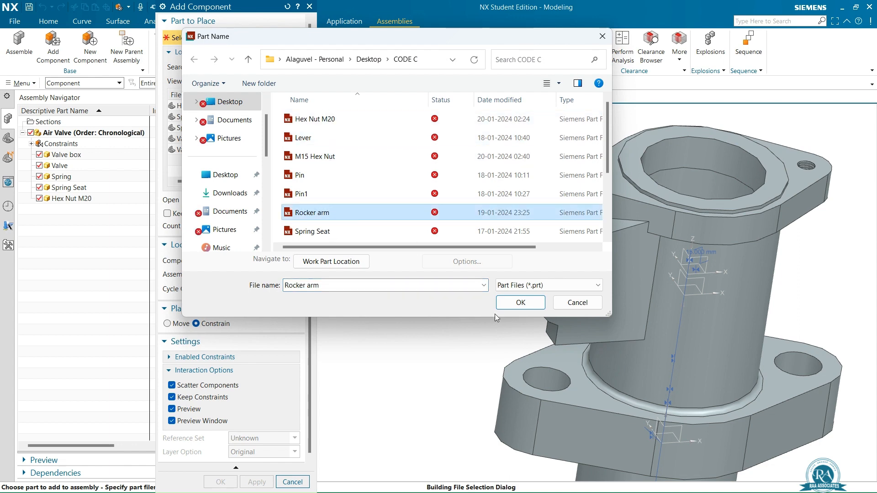
{"action": "left_click", "coordinate": [521, 304]}
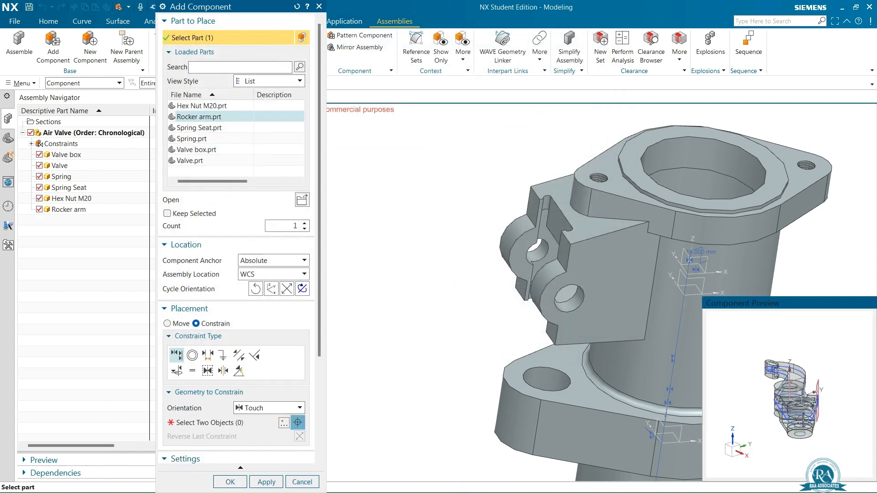
- Align the Rocker arm's pivot hole centerline with the Valve box lug hole using Infer Center/Axis, and reverse the constraint's direction
{"action": "middle_click_drag", "start_coordinate": [832, 412], "coordinate": [793, 376]}
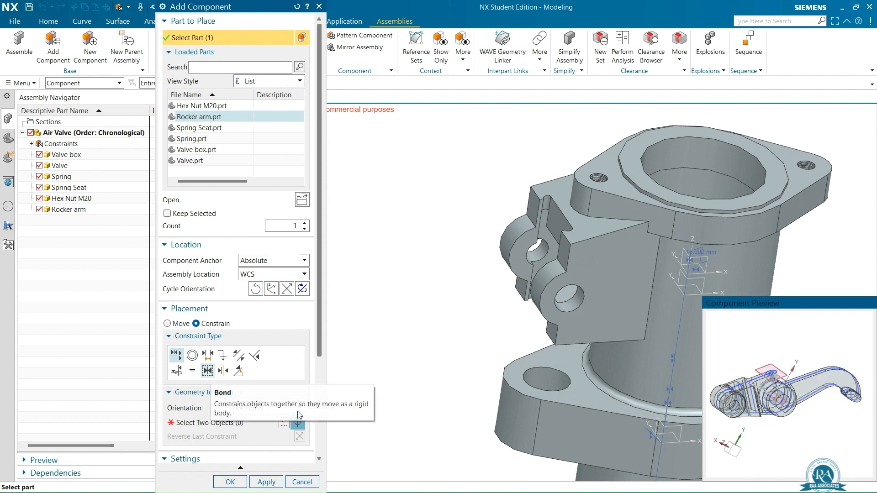
{"action": "left_click", "coordinate": [272, 408]}
{"action": "left_click", "coordinate": [271, 461]}
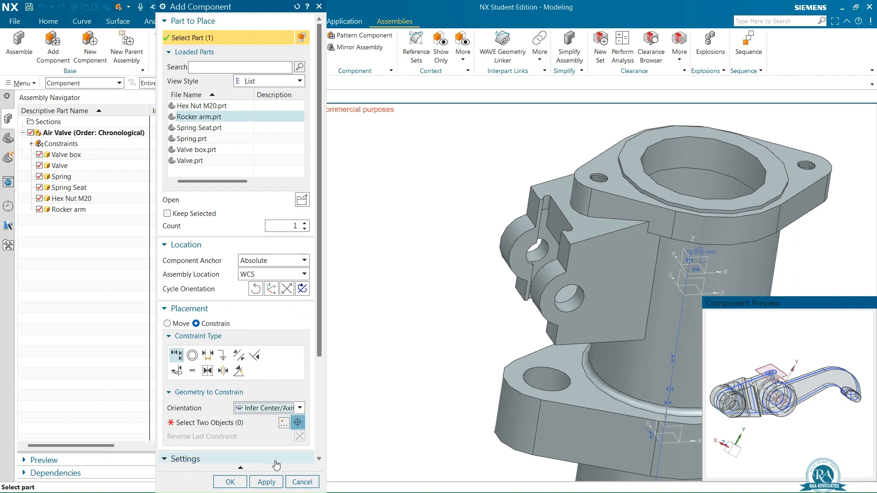
{"action": "scroll", "coordinate": [803, 400], "scroll_direction": "up", "scroll_amount": 4}
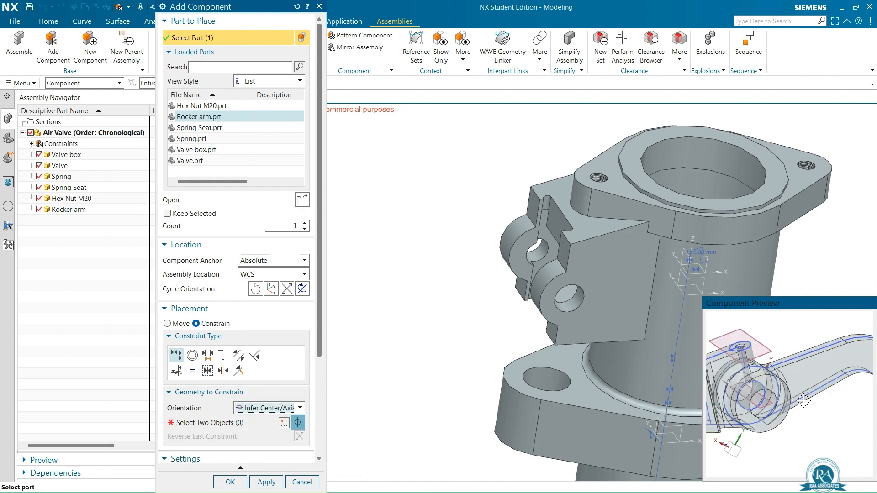
{"action": "scroll", "coordinate": [787, 397], "scroll_direction": "down", "scroll_amount": 4}
{"action": "scroll", "coordinate": [771, 397], "scroll_direction": "up", "scroll_amount": 5}
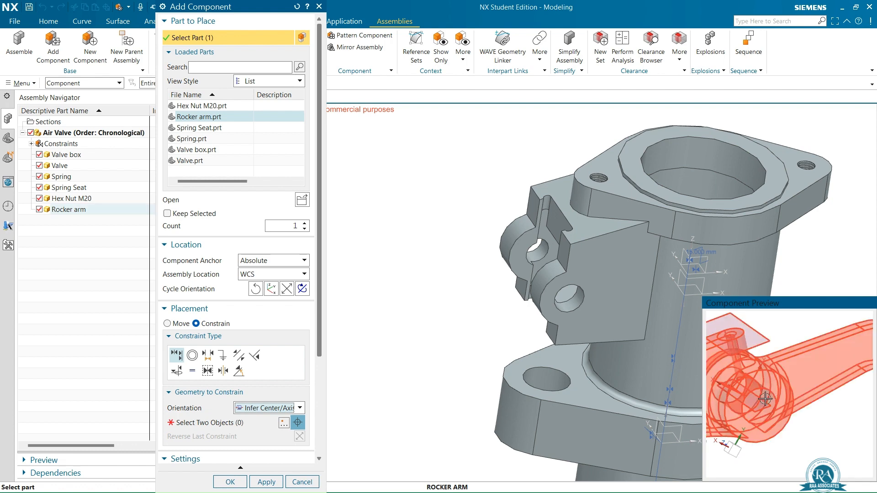
{"action": "scroll", "coordinate": [744, 405], "scroll_direction": "up", "scroll_amount": 3}
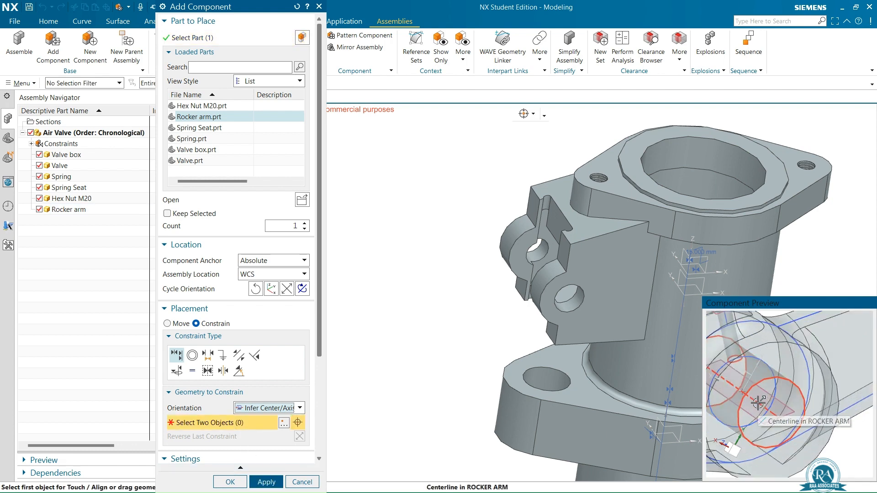
{"action": "left_click", "coordinate": [758, 403]}
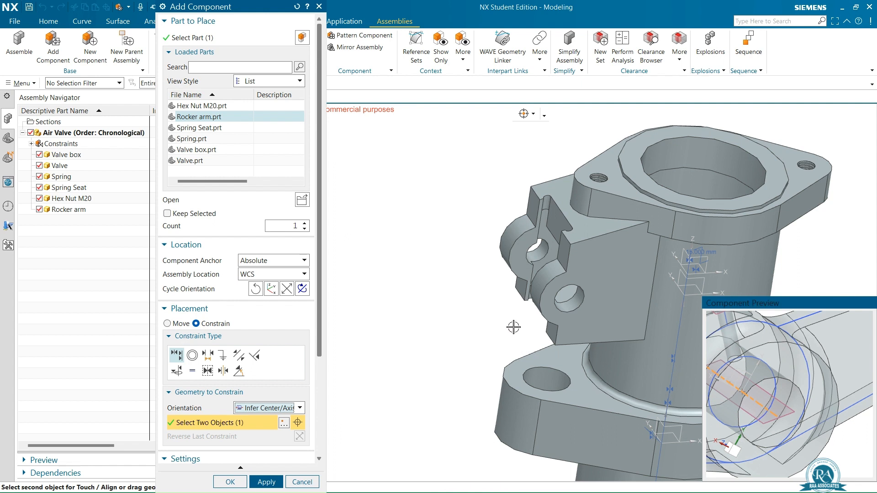
{"action": "left_click", "coordinate": [568, 295]}
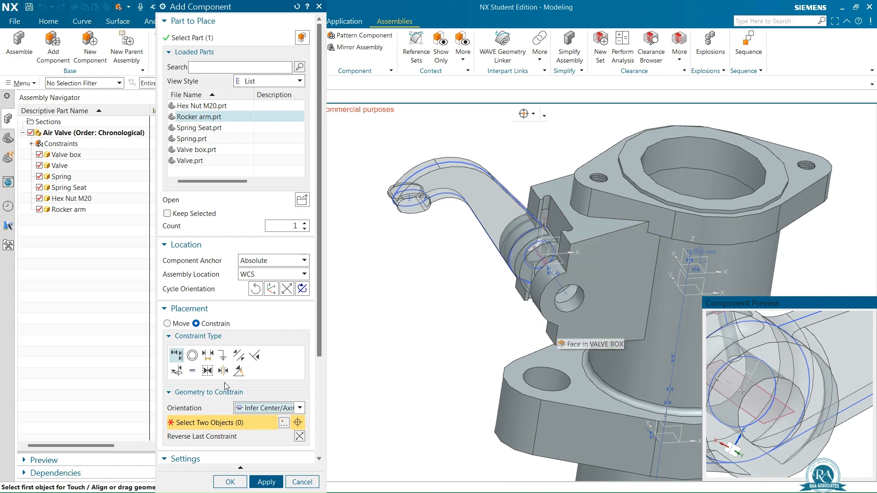
{"action": "left_click", "coordinate": [300, 438]}
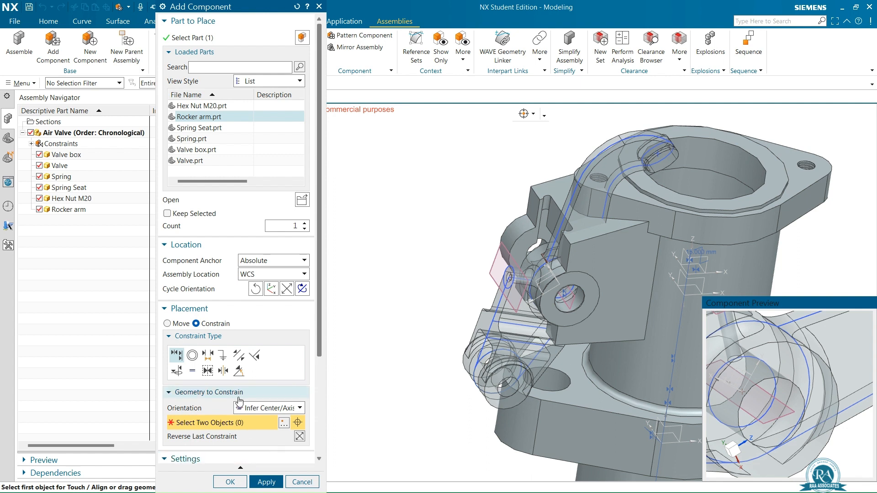
- Center the Rocker arm's two pivot hub faces between the Valve box lugs' inner faces with a 2 to 2 Center constraint
{"action": "left_click", "coordinate": [222, 371]}
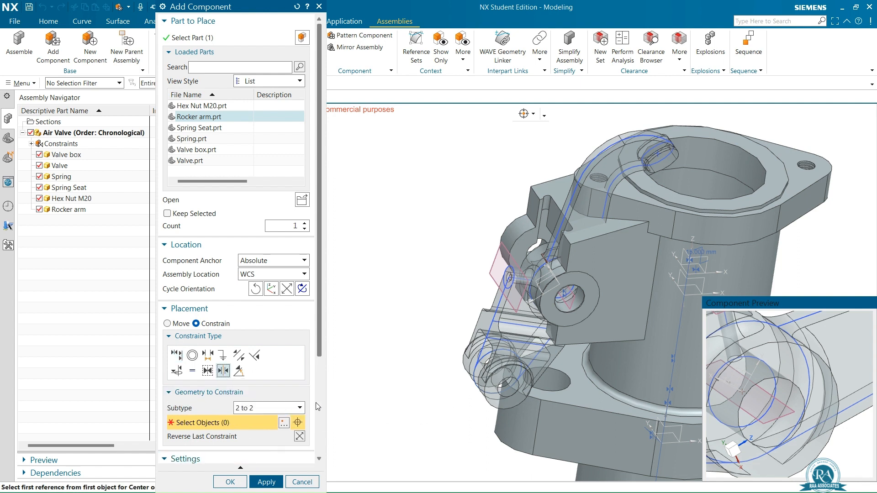
{"action": "left_click", "coordinate": [778, 371]}
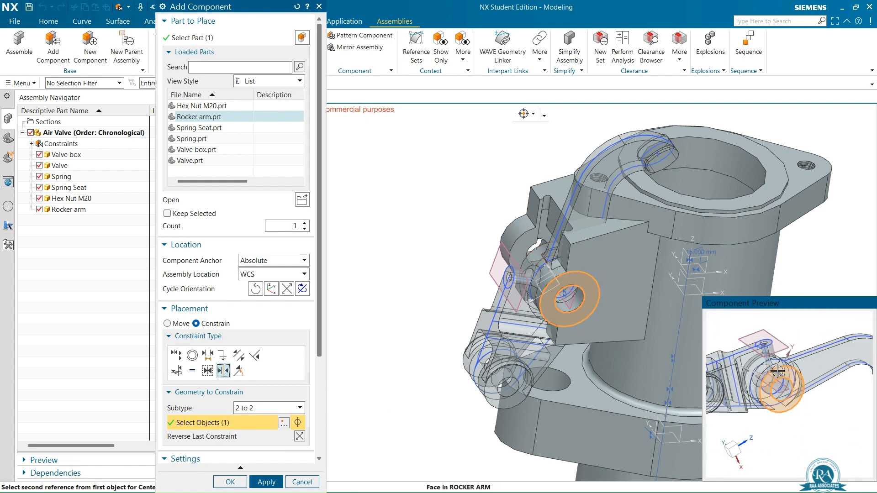
{"action": "middle_click_drag", "start_coordinate": [751, 402], "coordinate": [809, 432]}
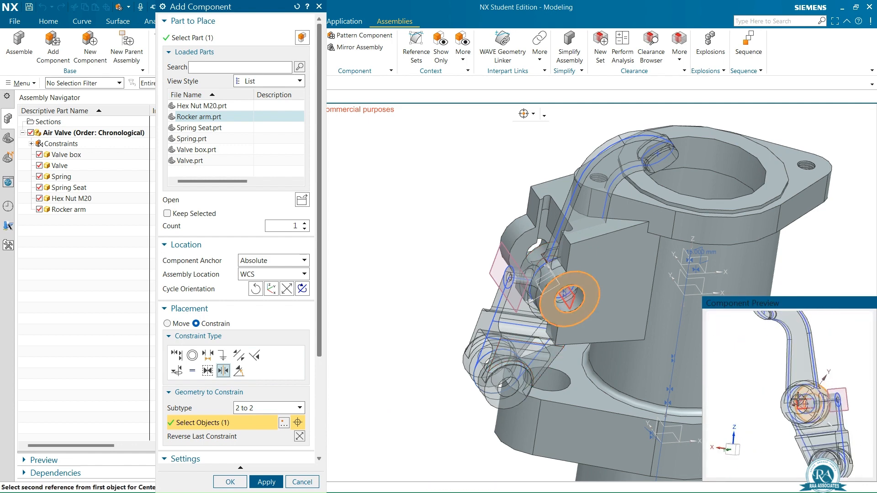
{"action": "scroll", "coordinate": [798, 401], "scroll_direction": "up", "scroll_amount": 3}
{"action": "left_click", "coordinate": [809, 410]}
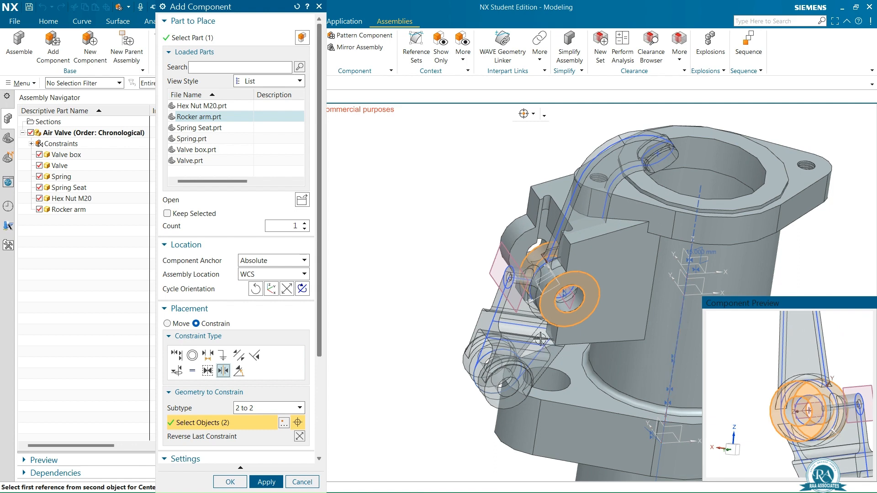
{"action": "left_click", "coordinate": [525, 244]}
{"action": "scroll", "coordinate": [447, 313], "scroll_direction": "down", "scroll_amount": 3}
{"action": "middle_click_drag", "start_coordinate": [457, 318], "coordinate": [614, 387]}
{"action": "scroll", "coordinate": [614, 388], "scroll_direction": "up", "scroll_amount": 5}
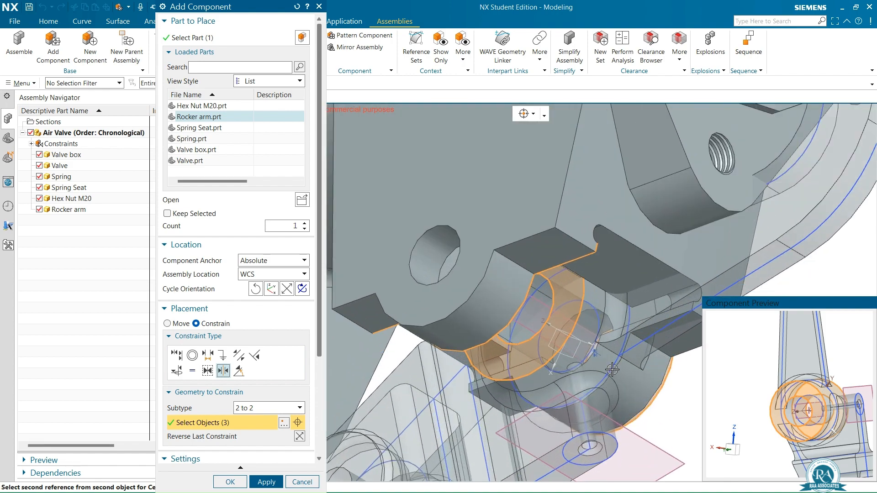
{"action": "left_click", "coordinate": [615, 371]}
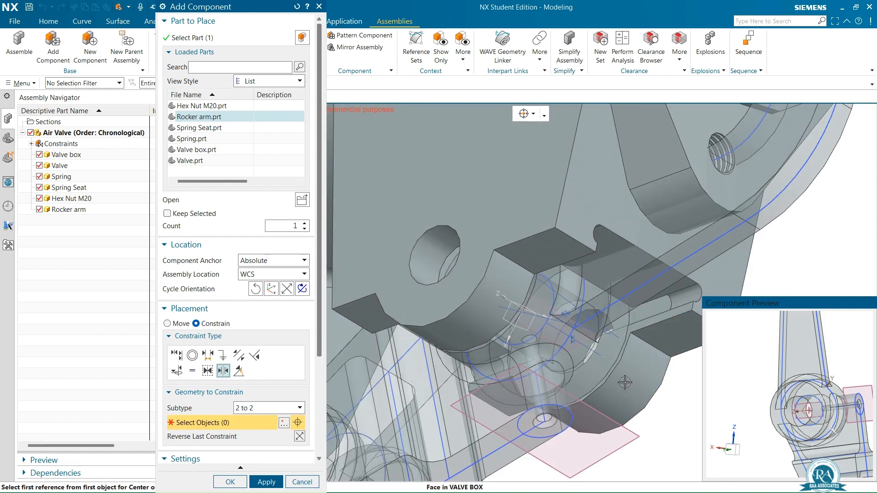
- Make the Rocker arm tip's face touch the Valve stem's top end face with a Touch Align constraint set to Touch
{"action": "scroll", "coordinate": [625, 382], "scroll_direction": "down", "scroll_amount": 3}
{"action": "middle_click_drag", "start_coordinate": [647, 420], "coordinate": [567, 320]}
{"action": "scroll", "coordinate": [567, 320], "scroll_direction": "down", "scroll_amount": 4}
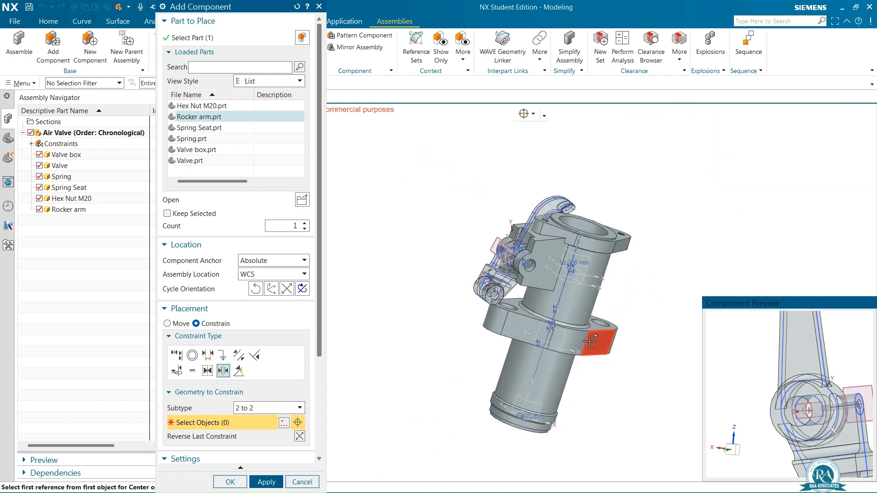
{"action": "middle_click_drag", "start_coordinate": [653, 217], "coordinate": [589, 288]}
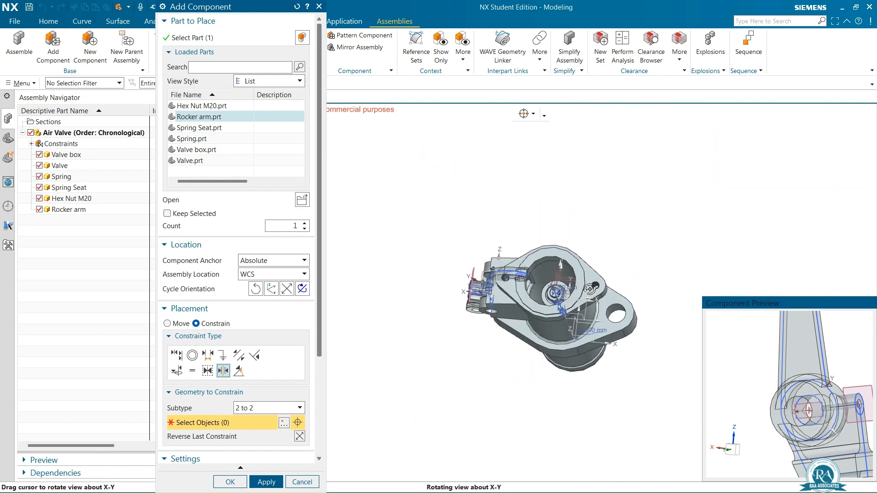
{"action": "scroll", "coordinate": [556, 279], "scroll_direction": "up", "scroll_amount": 4}
{"action": "scroll", "coordinate": [557, 280], "scroll_direction": "up", "scroll_amount": 1}
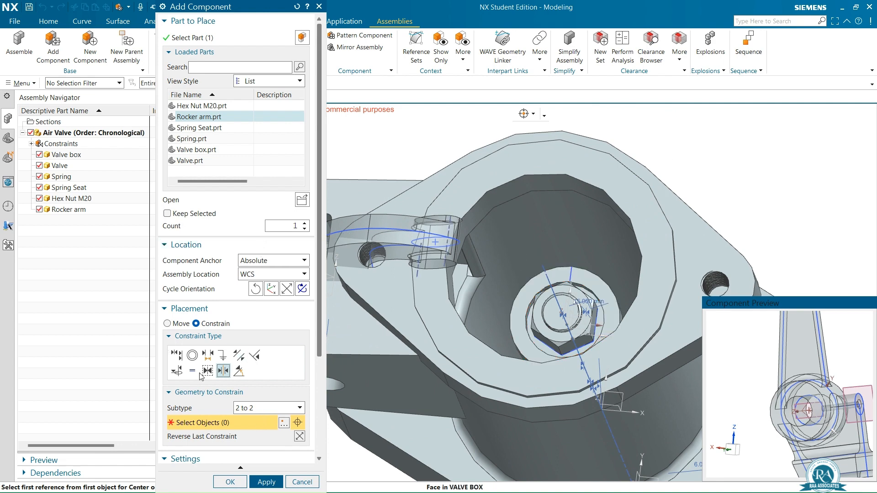
{"action": "left_click", "coordinate": [176, 355]}
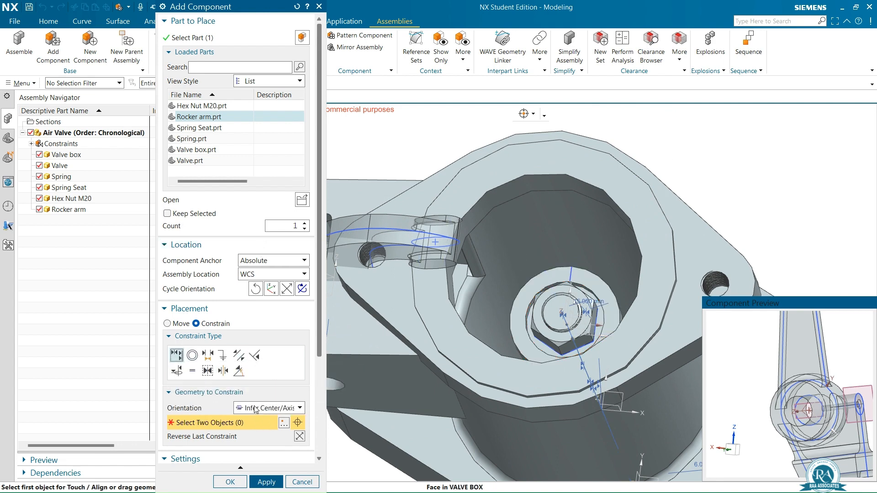
{"action": "left_click", "coordinate": [270, 408]}
{"action": "left_click", "coordinate": [263, 440]}
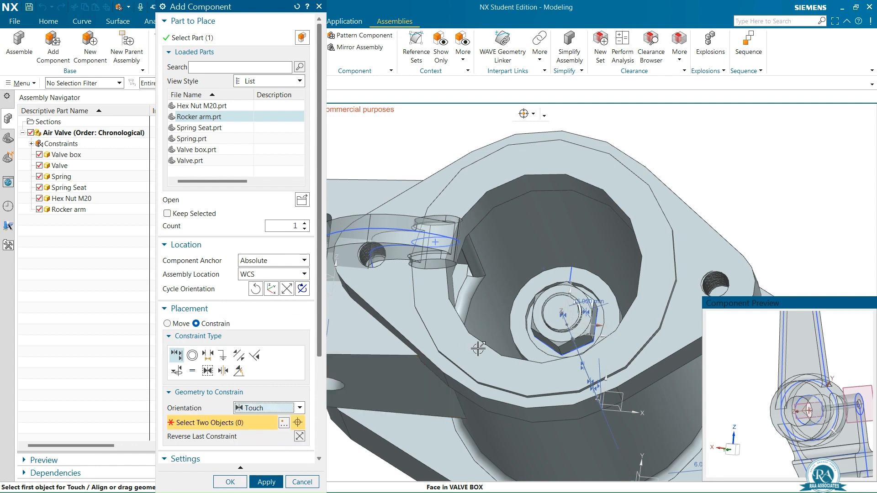
{"action": "scroll", "coordinate": [507, 249], "scroll_direction": "down", "scroll_amount": 3}
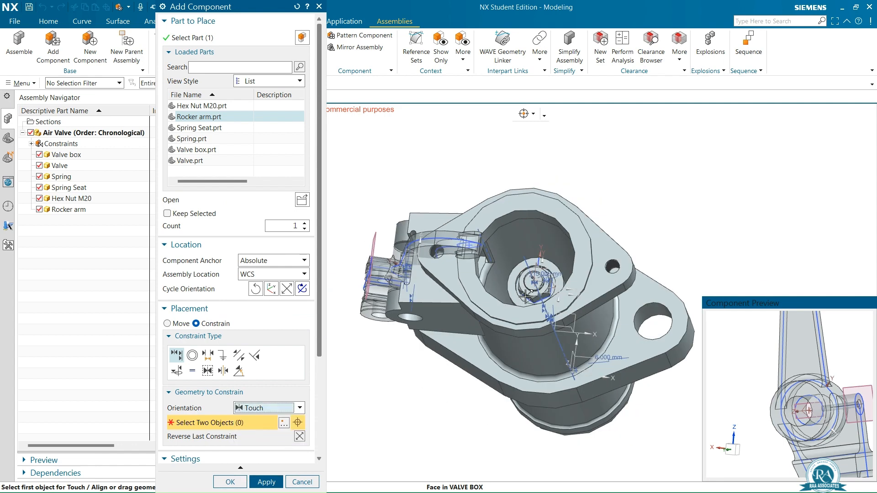
{"action": "scroll", "coordinate": [526, 297], "scroll_direction": "up", "scroll_amount": 5}
{"action": "left_click", "coordinate": [559, 276]}
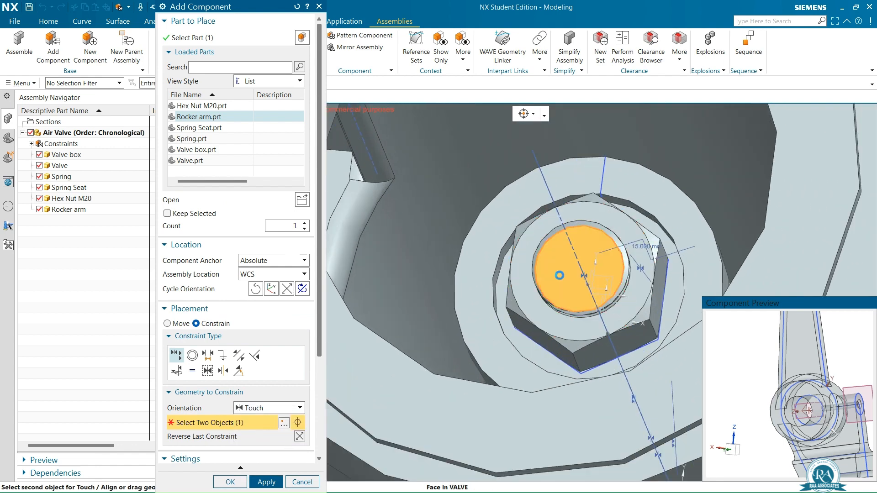
{"action": "scroll", "coordinate": [535, 275], "scroll_direction": "down", "scroll_amount": 3}
{"action": "middle_click_drag", "start_coordinate": [516, 268], "coordinate": [411, 141]}
{"action": "scroll", "coordinate": [471, 146], "scroll_direction": "down", "scroll_amount": 5}
{"action": "scroll", "coordinate": [460, 126], "scroll_direction": "down", "scroll_amount": 1}
{"action": "scroll", "coordinate": [460, 125], "scroll_direction": "up", "scroll_amount": 6}
{"action": "scroll", "coordinate": [403, 138], "scroll_direction": "up", "scroll_amount": 5}
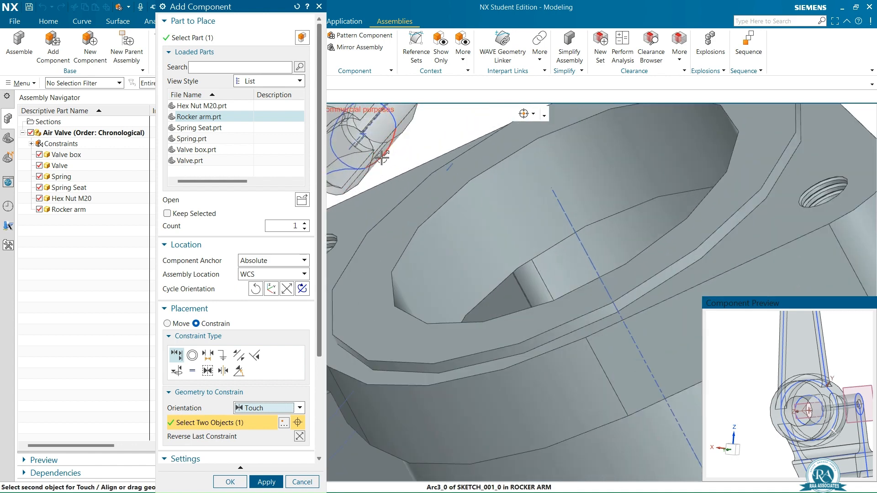
{"action": "left_click", "coordinate": [376, 168]}
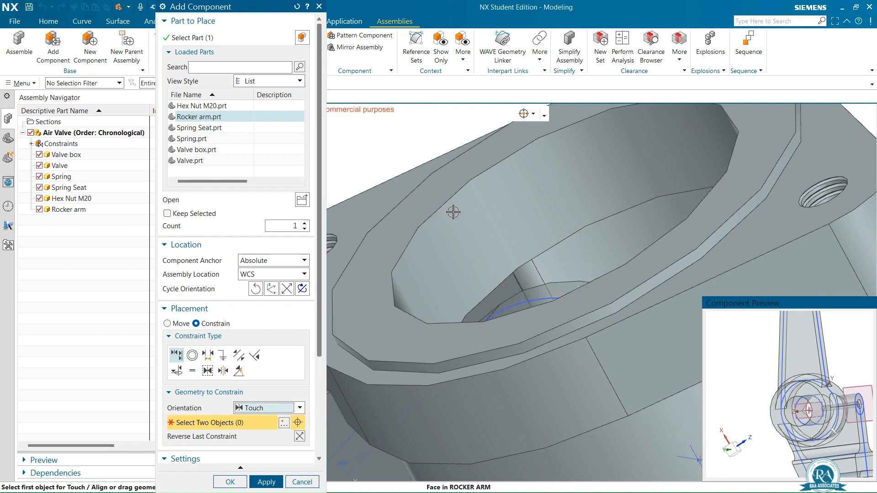
- Apply the Rocker arm's placement
{"action": "scroll", "coordinate": [487, 217], "scroll_direction": "down", "scroll_amount": 3}
{"action": "scroll", "coordinate": [487, 216], "scroll_direction": "down", "scroll_amount": 2}
{"action": "middle_click_drag", "start_coordinate": [486, 217], "coordinate": [557, 248]}
{"action": "scroll", "coordinate": [557, 248], "scroll_direction": "down", "scroll_amount": 1}
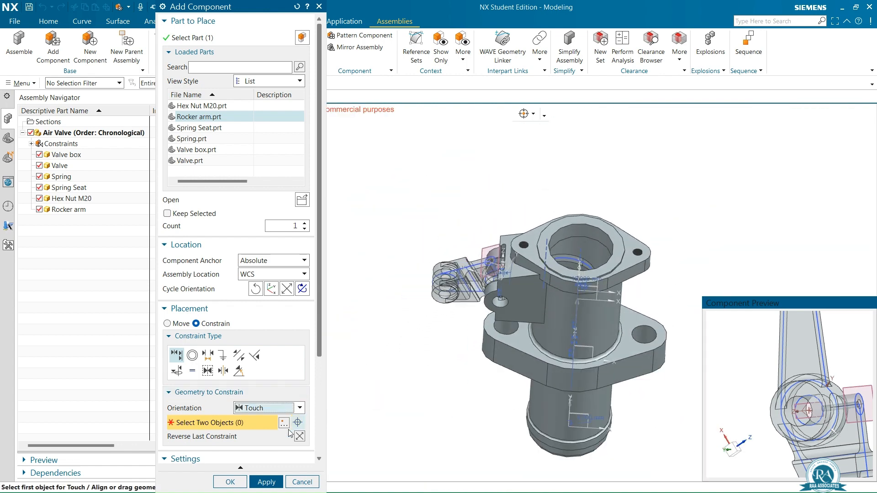
{"action": "left_click", "coordinate": [268, 483]}
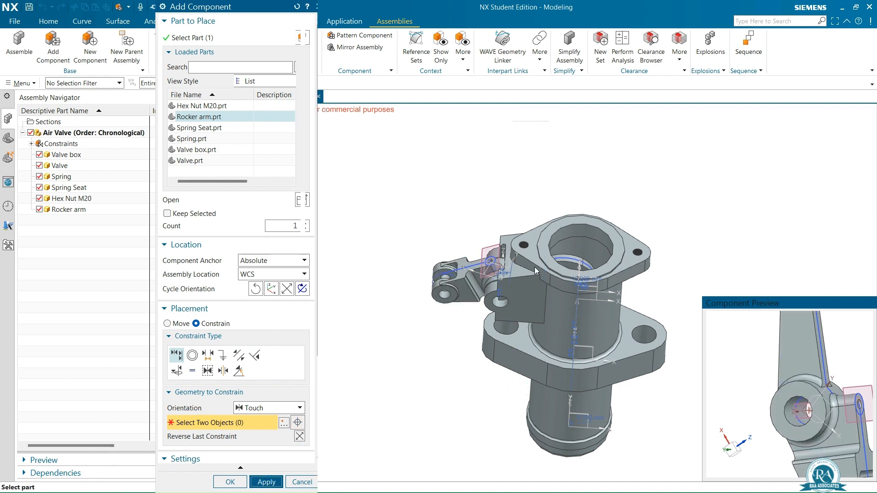
- Load the Pin1 part from the CODE C folder
{"action": "scroll", "coordinate": [534, 267], "scroll_direction": "up", "scroll_amount": 1}
{"action": "middle_click_drag", "start_coordinate": [460, 359], "coordinate": [302, 194]}
{"action": "left_click", "coordinate": [303, 201]}
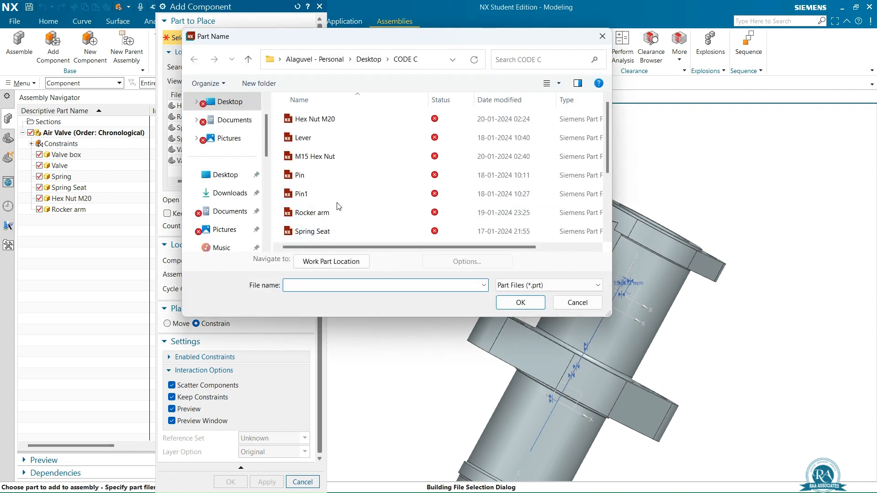
{"action": "scroll", "coordinate": [336, 206], "scroll_direction": "down", "scroll_amount": 2}
{"action": "scroll", "coordinate": [334, 210], "scroll_direction": "up", "scroll_amount": 2}
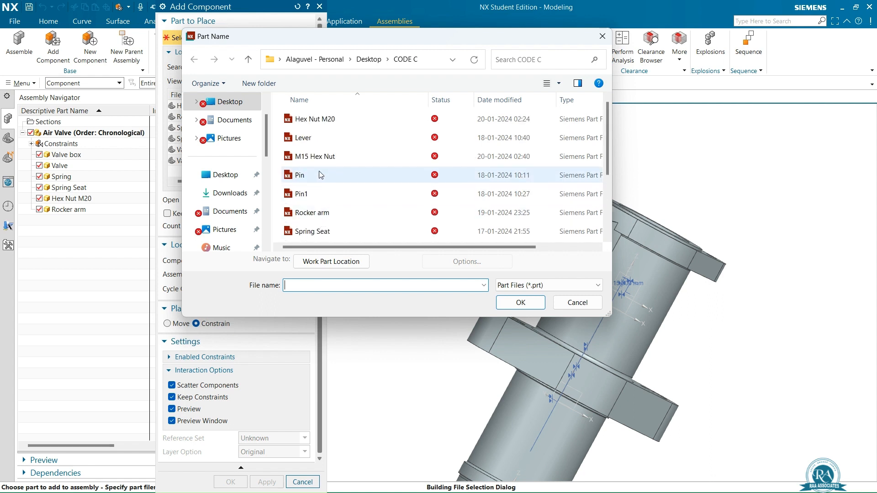
{"action": "left_click", "coordinate": [319, 197]}
{"action": "left_click", "coordinate": [520, 302]}
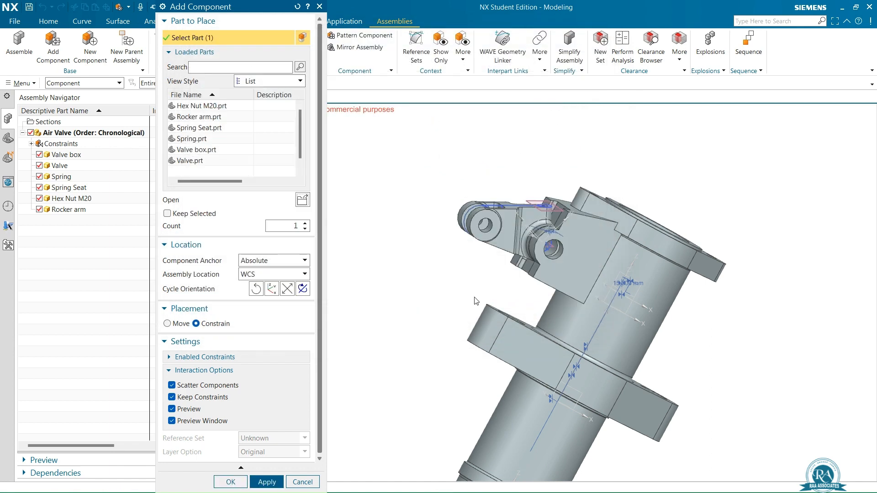
- Align Pin1's centerline with the Valve box lug hole using Infer Center/Axis, and reverse the constraint's direction
{"action": "middle_click_drag", "start_coordinate": [458, 282], "coordinate": [595, 307]}
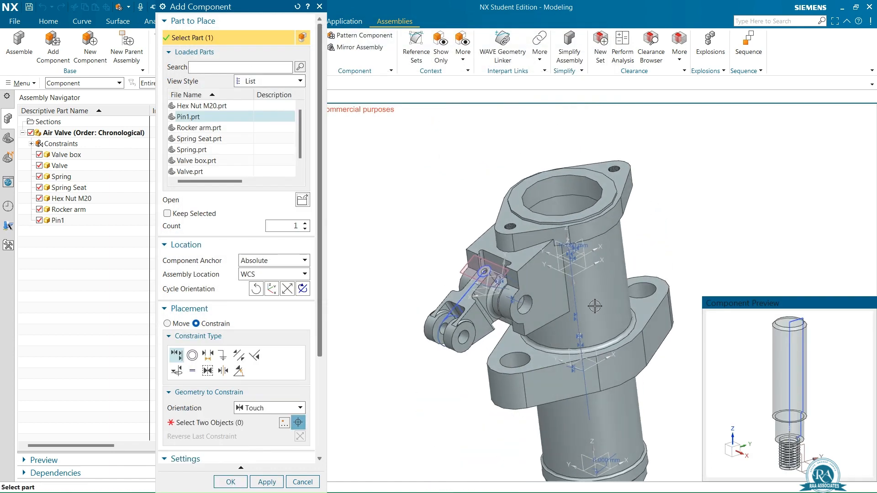
{"action": "left_click", "coordinate": [253, 409]}
{"action": "left_click", "coordinate": [278, 462]}
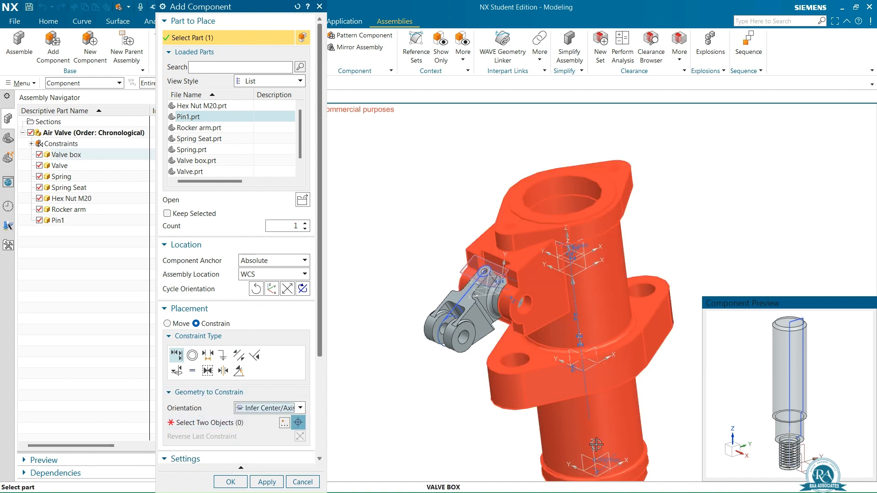
{"action": "left_click", "coordinate": [202, 426]}
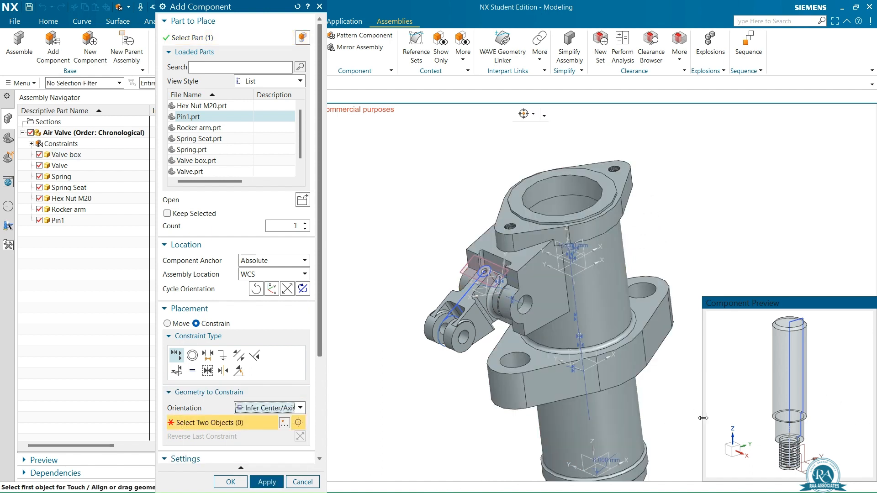
{"action": "scroll", "coordinate": [764, 393], "scroll_direction": "up", "scroll_amount": 2}
{"action": "left_click", "coordinate": [800, 383]}
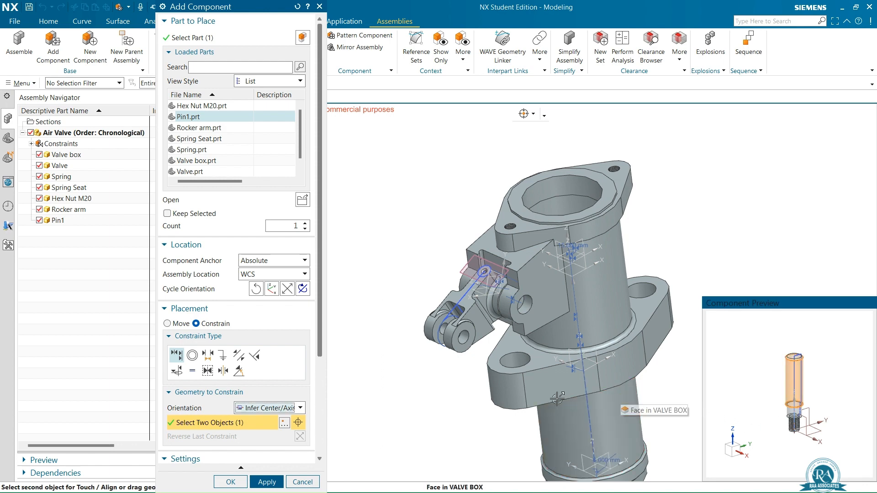
{"action": "scroll", "coordinate": [521, 315], "scroll_direction": "down", "scroll_amount": 3}
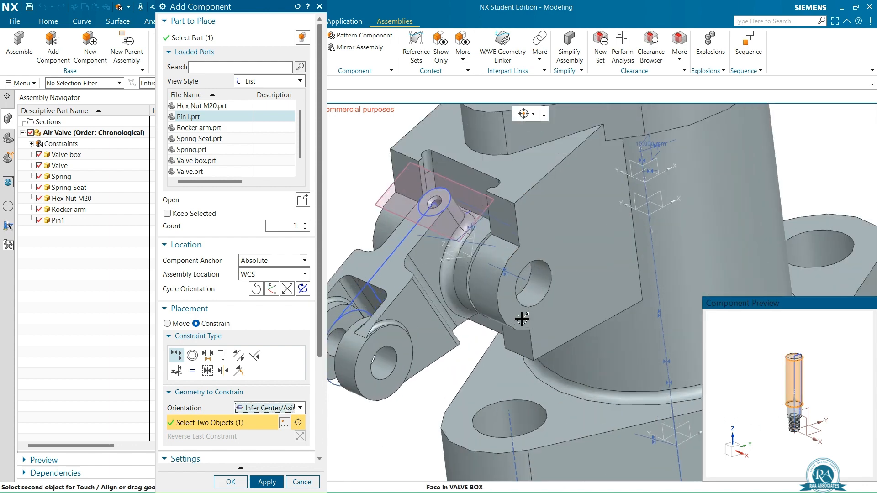
{"action": "left_click", "coordinate": [538, 292]}
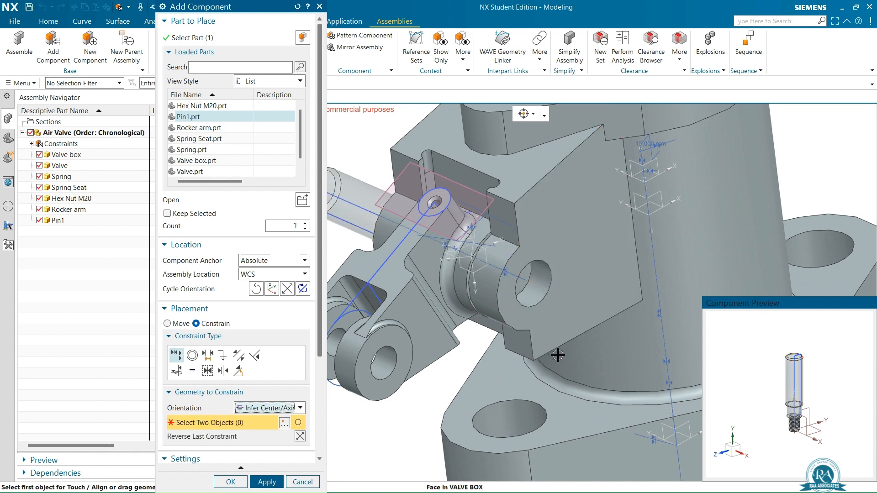
{"action": "scroll", "coordinate": [558, 355], "scroll_direction": "up", "scroll_amount": 5}
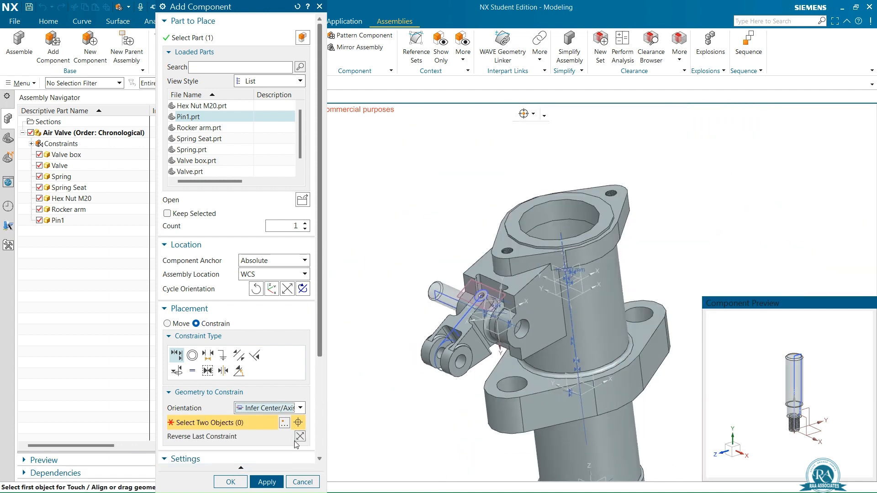
{"action": "left_click", "coordinate": [299, 438]}
{"action": "scroll", "coordinate": [451, 322], "scroll_direction": "up", "scroll_amount": 3}
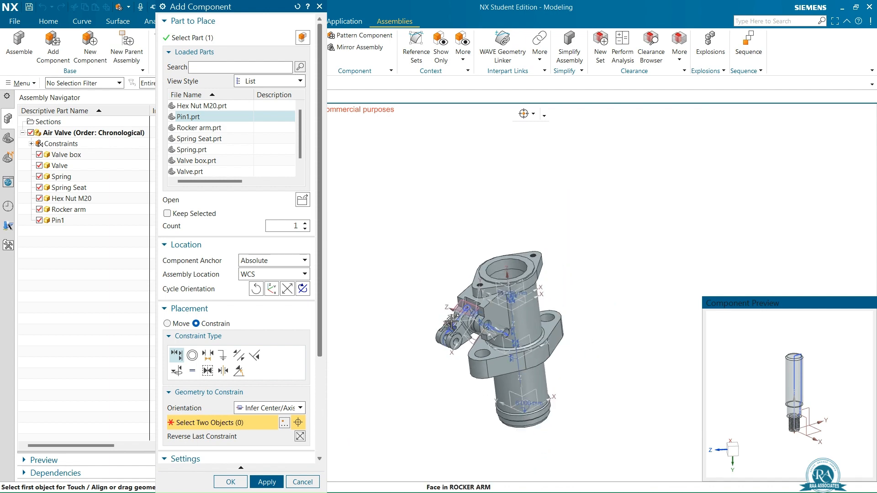
- Make Pin1's shoulder face beside the threaded end touch the Valve box lug's outer face with a Touch constraint
{"action": "scroll", "coordinate": [452, 323], "scroll_direction": "down", "scroll_amount": 3}
{"action": "middle_click_drag", "start_coordinate": [414, 297], "coordinate": [494, 300]}
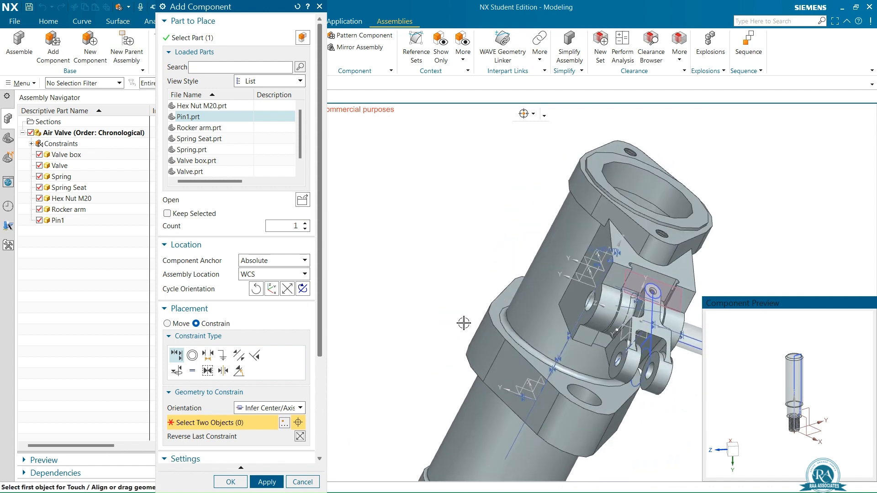
{"action": "left_click", "coordinate": [262, 409]}
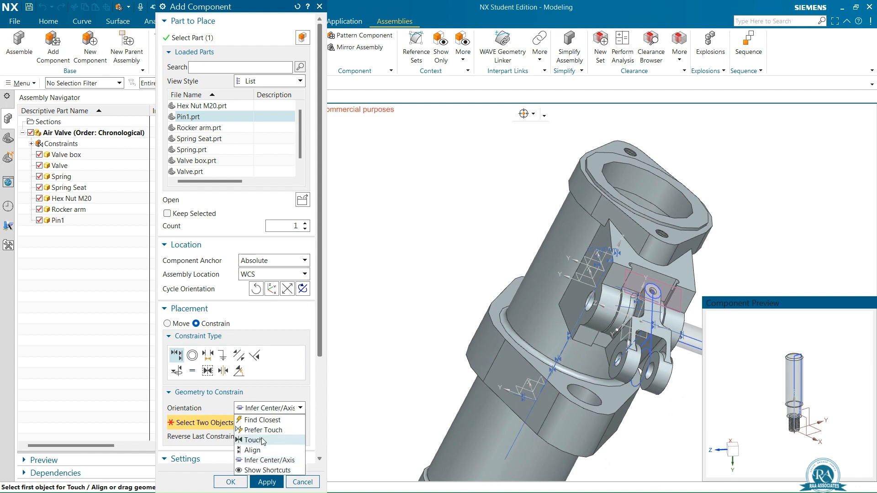
{"action": "left_click", "coordinate": [263, 437]}
{"action": "middle_click_drag", "start_coordinate": [831, 412], "coordinate": [808, 392]}
{"action": "scroll", "coordinate": [807, 388], "scroll_direction": "up", "scroll_amount": 2}
{"action": "scroll", "coordinate": [807, 388], "scroll_direction": "up", "scroll_amount": 2}
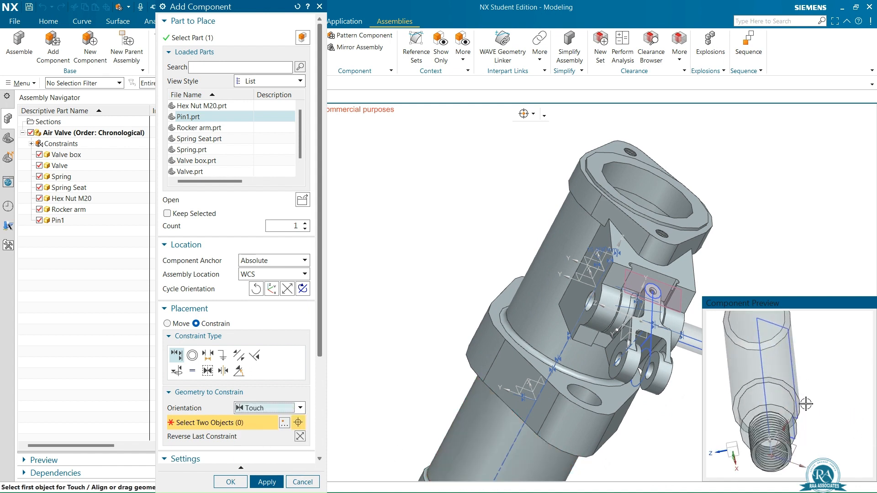
{"action": "left_click", "coordinate": [792, 421]}
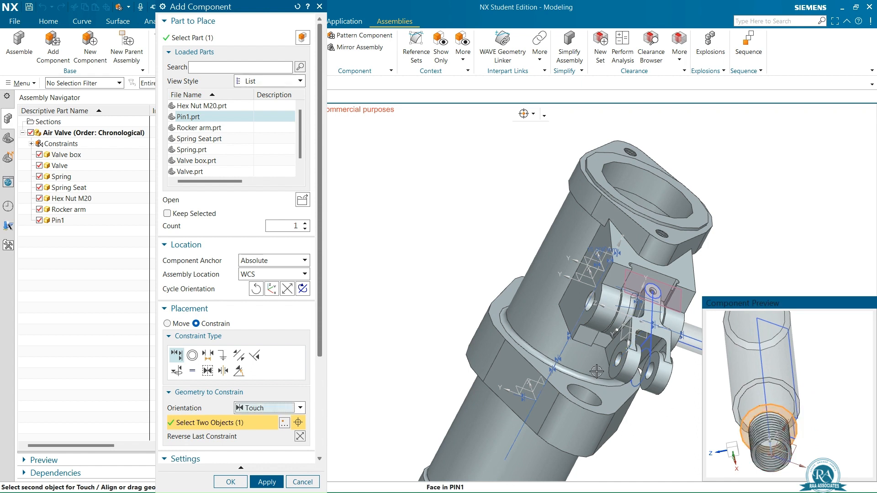
{"action": "left_click", "coordinate": [569, 295]}
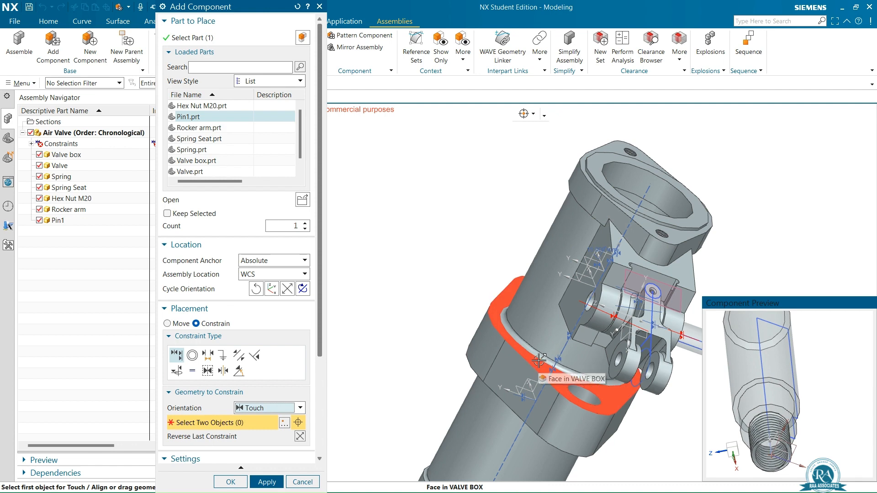
- Reverse the Pin1 constraint at the Rocker arm pivot so the pin flips end for end, and apply the pin's placement
{"action": "middle_click_drag", "start_coordinate": [558, 363], "coordinate": [503, 349]}
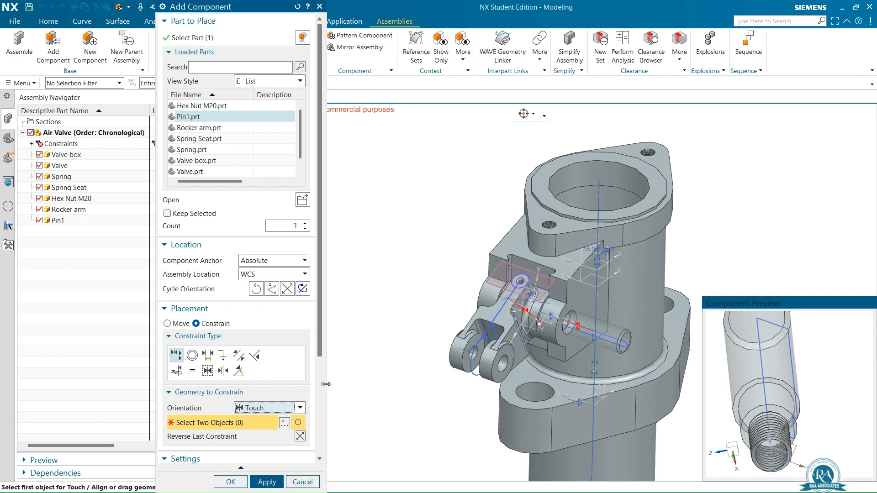
{"action": "right_click", "coordinate": [526, 308]}
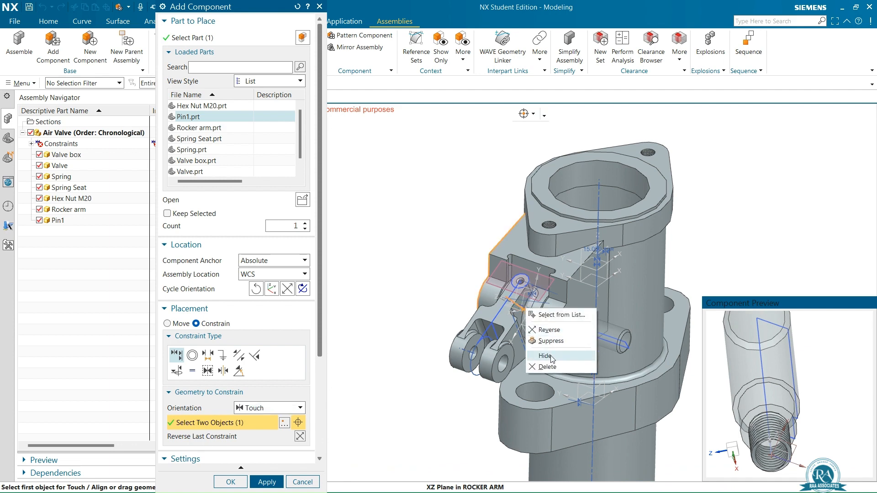
{"action": "left_click", "coordinate": [548, 329]}
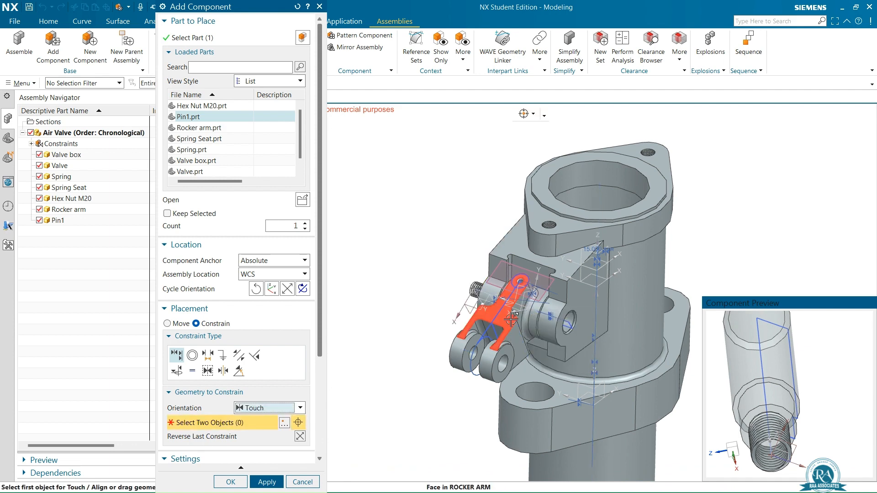
{"action": "middle_click_drag", "start_coordinate": [431, 299], "coordinate": [462, 298]}
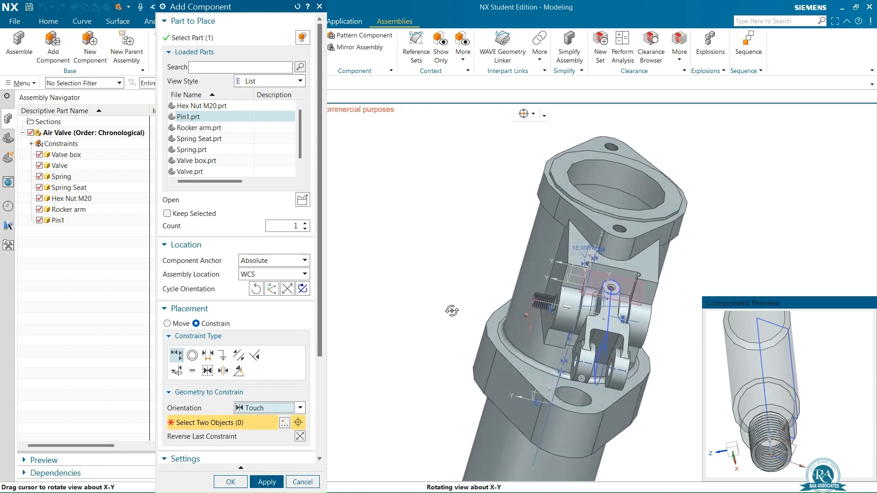
{"action": "scroll", "coordinate": [574, 302], "scroll_direction": "up", "scroll_amount": 5}
{"action": "scroll", "coordinate": [575, 303], "scroll_direction": "down", "scroll_amount": 5}
{"action": "middle_click_drag", "start_coordinate": [575, 302], "coordinate": [594, 322]}
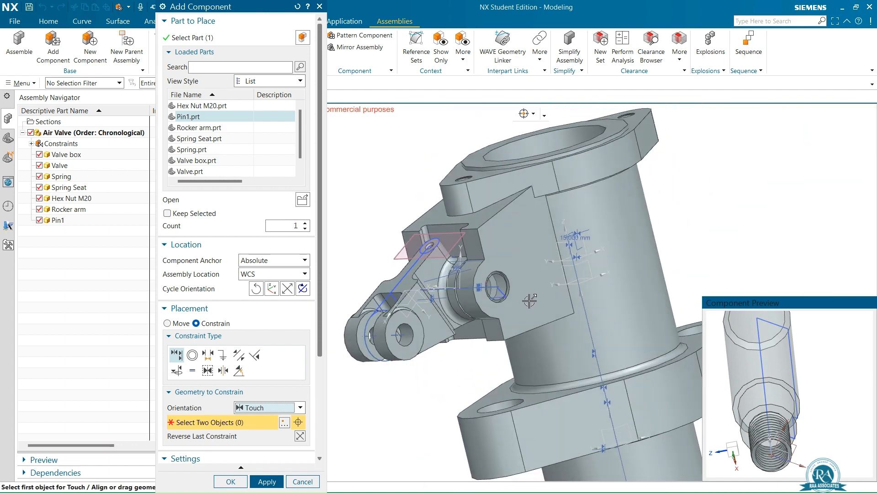
{"action": "scroll", "coordinate": [489, 327], "scroll_direction": "down", "scroll_amount": 3}
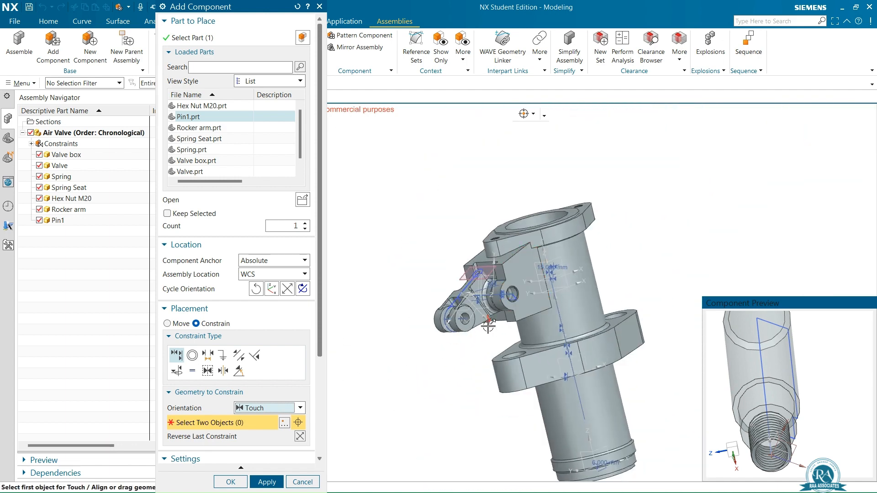
{"action": "left_click", "coordinate": [268, 482]}
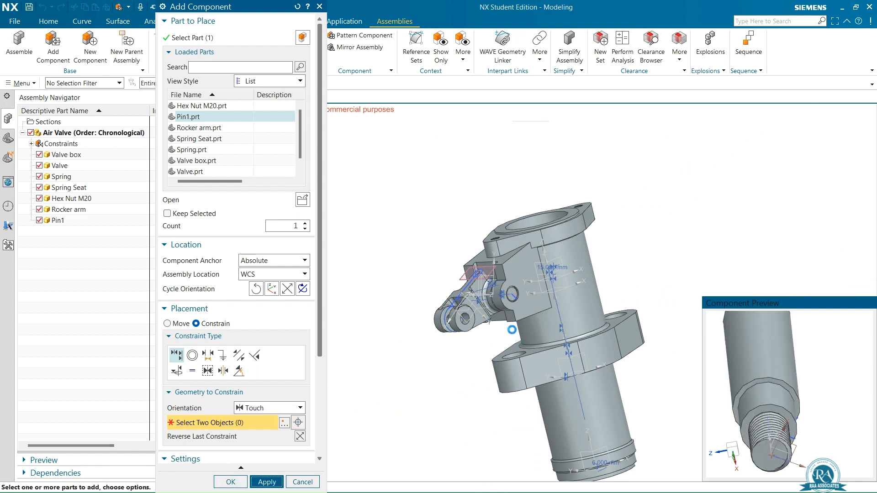
{"action": "scroll", "coordinate": [466, 270], "scroll_direction": "down", "scroll_amount": 3}
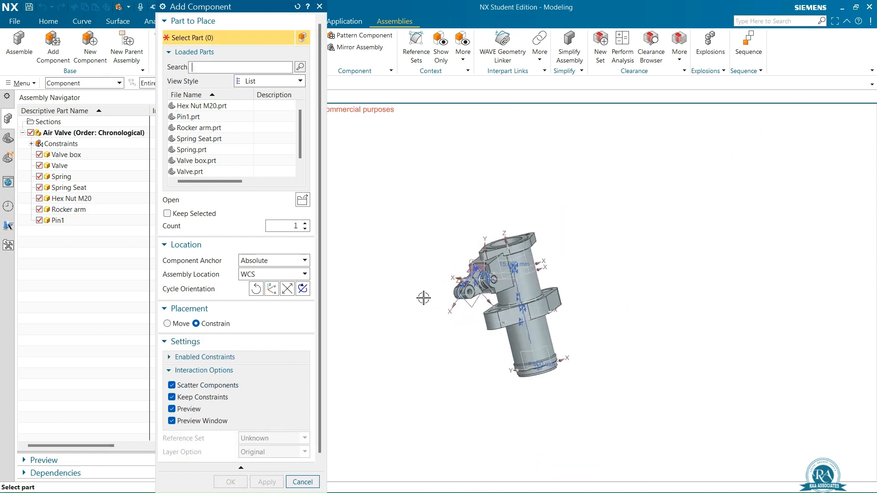
- Load the Washer part from the CODE C folder as the next component
{"action": "scroll", "coordinate": [428, 294], "scroll_direction": "up", "scroll_amount": 2}
{"action": "middle_click_drag", "start_coordinate": [442, 309], "coordinate": [470, 325]}
{"action": "scroll", "coordinate": [550, 293], "scroll_direction": "up", "scroll_amount": 5}
{"action": "scroll", "coordinate": [551, 293], "scroll_direction": "up", "scroll_amount": 2}
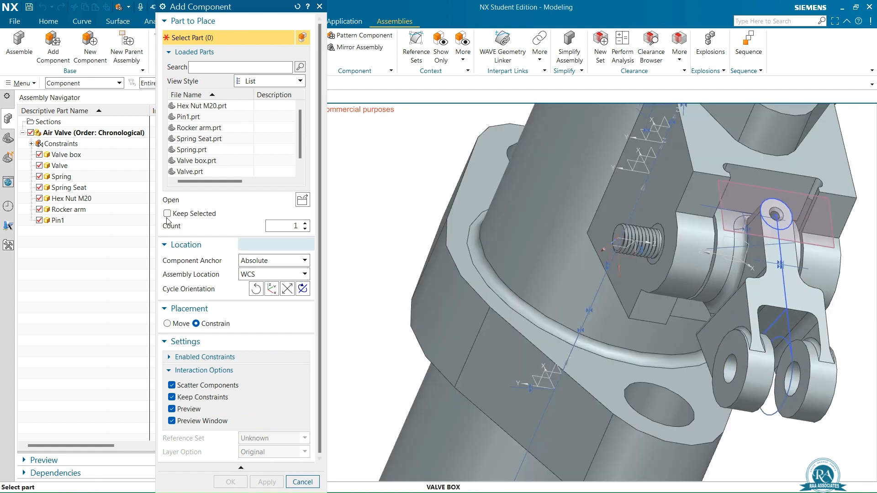
{"action": "left_click", "coordinate": [303, 201]}
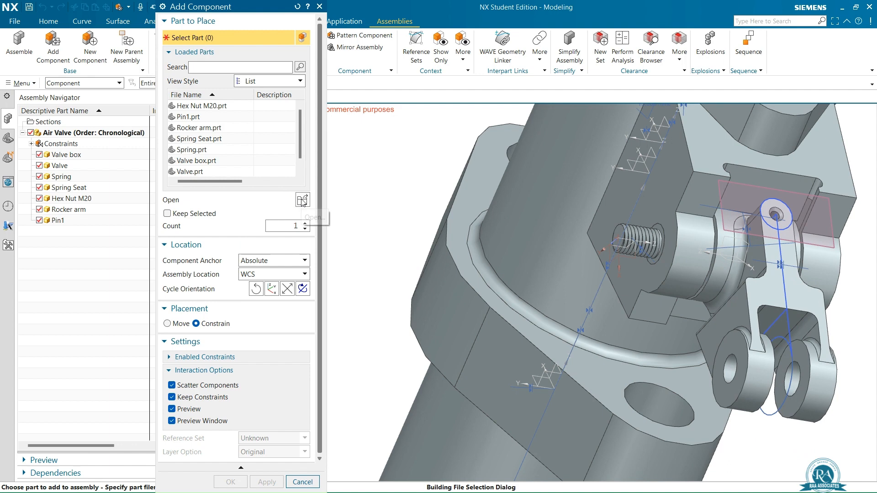
{"action": "scroll", "coordinate": [324, 211], "scroll_direction": "down", "scroll_amount": 2}
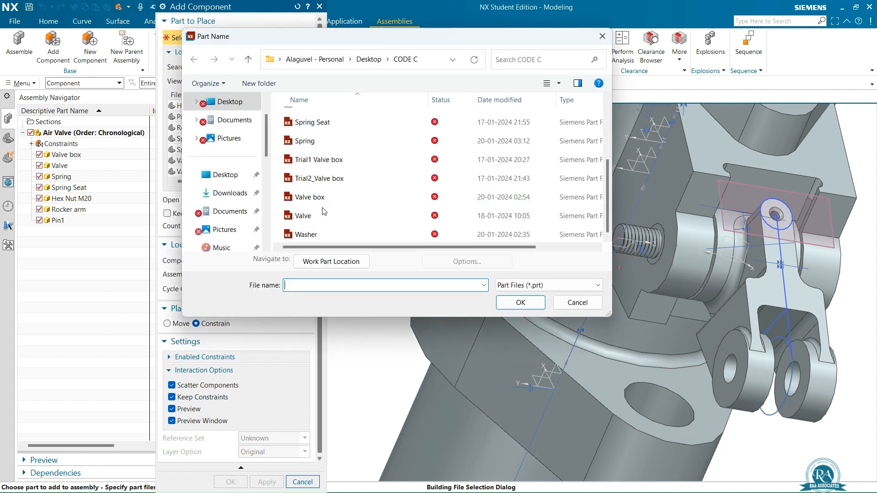
{"action": "left_click", "coordinate": [325, 235]}
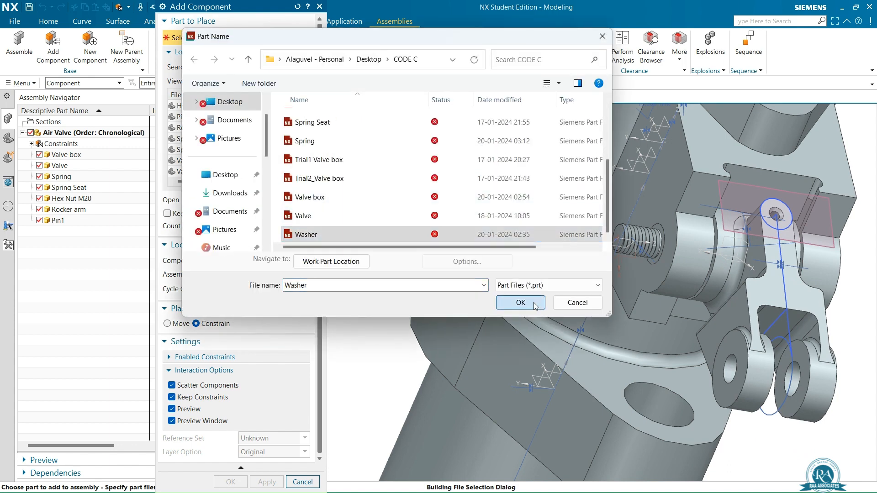
{"action": "left_click", "coordinate": [531, 303]}
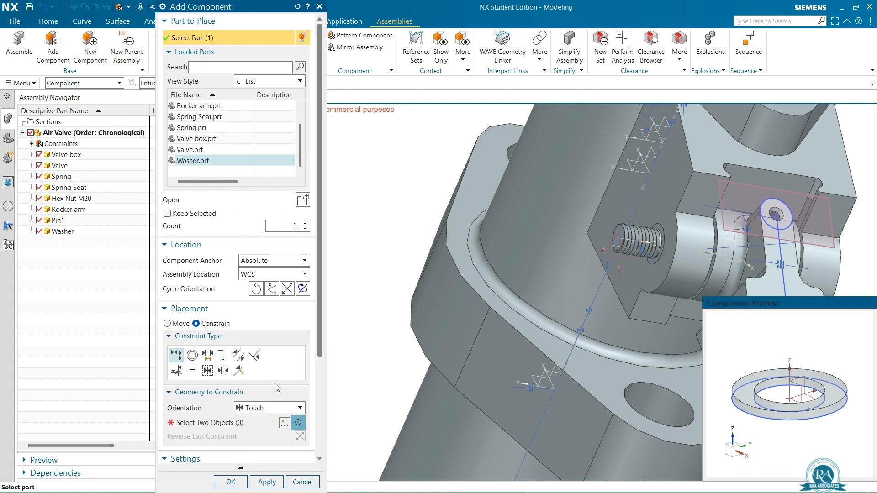
- Align the Washer's hole with the Rocker arm pivot centerline through the Valve box lugs using Infer Center/Axis
{"action": "left_click", "coordinate": [259, 408]}
{"action": "left_click", "coordinate": [265, 458]}
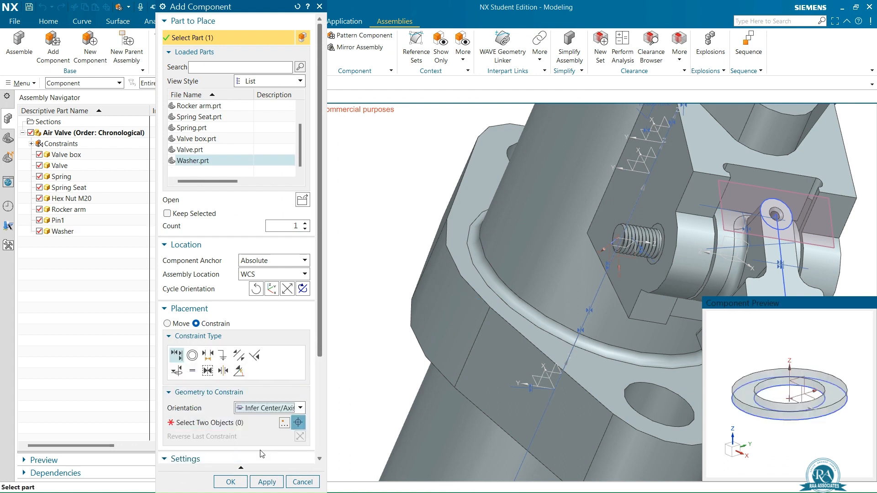
{"action": "left_click", "coordinate": [247, 421]}
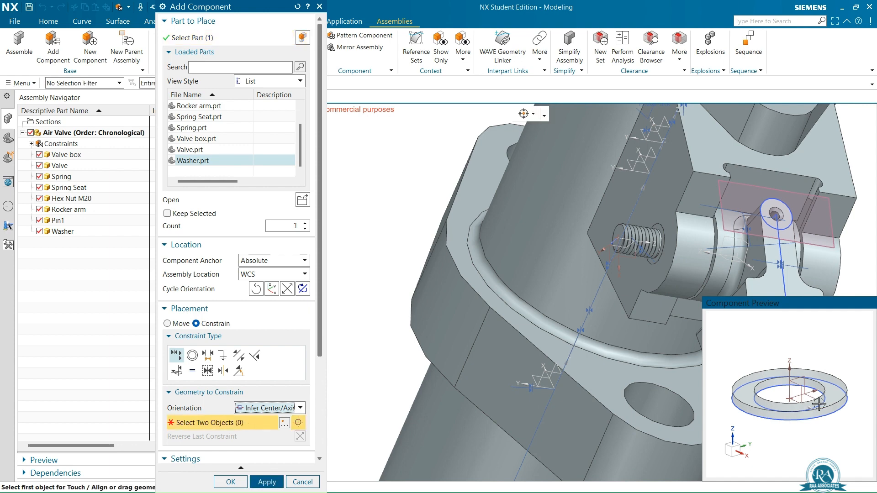
{"action": "left_click", "coordinate": [791, 397]}
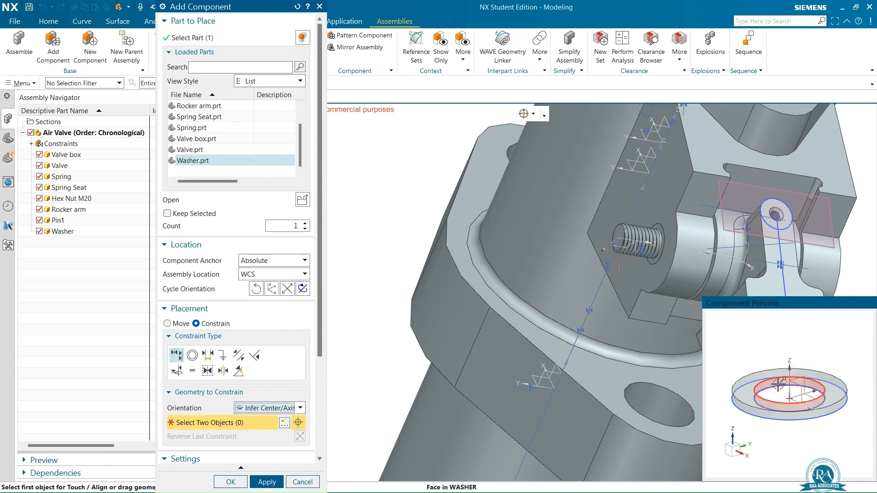
{"action": "scroll", "coordinate": [639, 242], "scroll_direction": "up", "scroll_amount": 5}
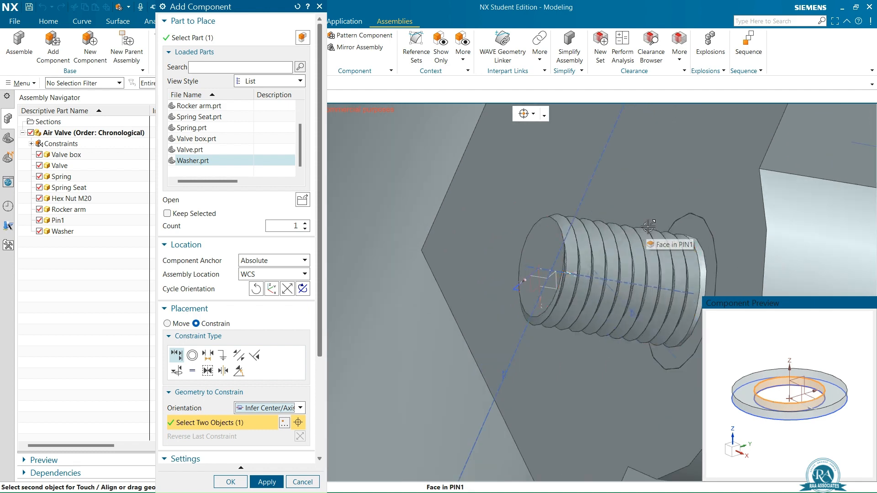
{"action": "scroll", "coordinate": [688, 215], "scroll_direction": "down", "scroll_amount": 6}
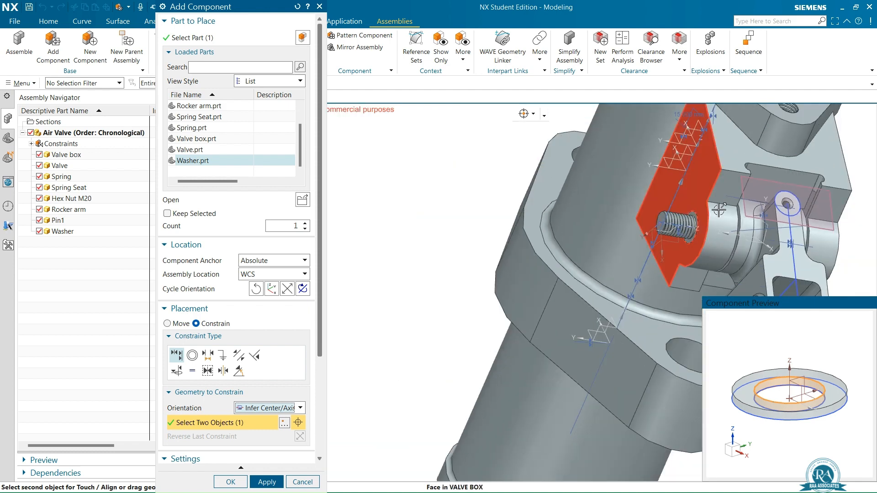
{"action": "middle_click_drag", "start_coordinate": [745, 207], "coordinate": [702, 213]}
{"action": "scroll", "coordinate": [631, 209], "scroll_direction": "up", "scroll_amount": 3}
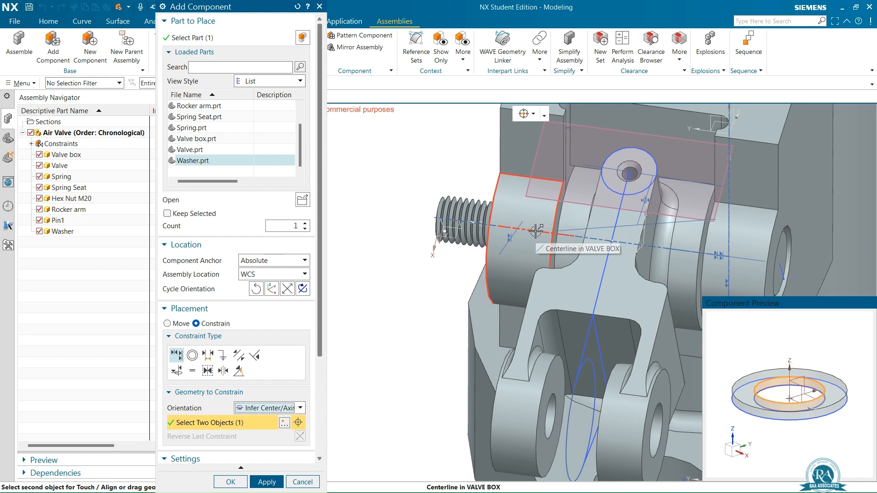
{"action": "left_click", "coordinate": [602, 240]}
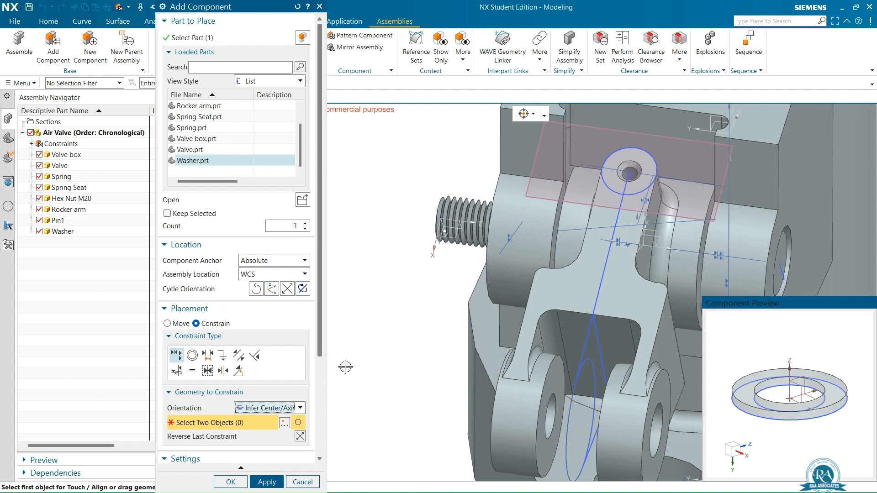
- Make the Washer's flat face touch Pin1's shoulder face beside the threaded end with a Touch constraint, and apply the placement
{"action": "left_click", "coordinate": [267, 411]}
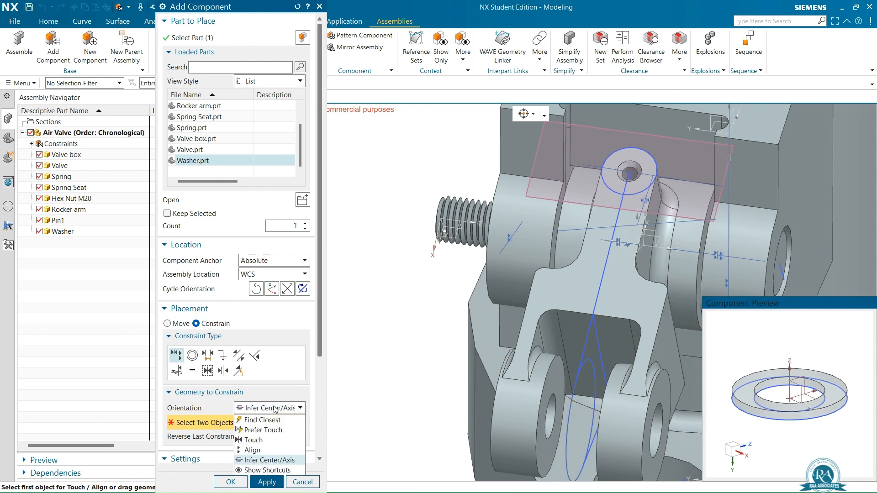
{"action": "left_click", "coordinate": [266, 440]}
{"action": "middle_click_drag", "start_coordinate": [846, 429], "coordinate": [838, 407]}
{"action": "left_click", "coordinate": [831, 401]}
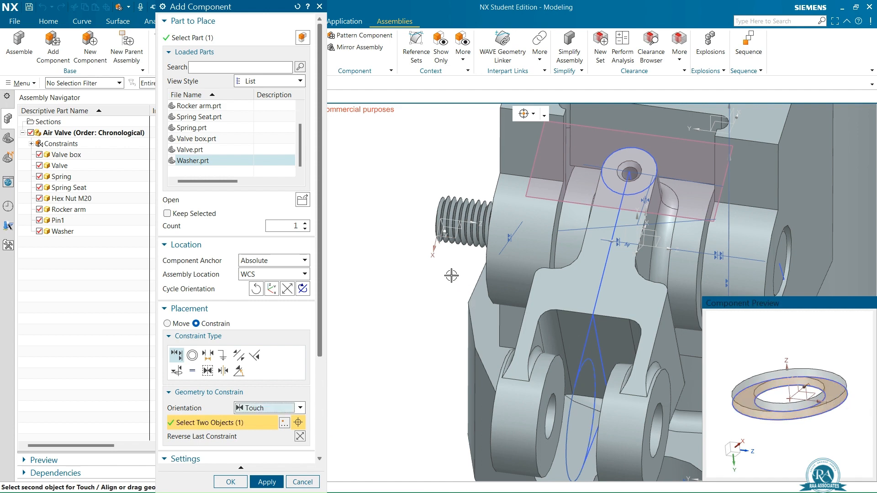
{"action": "middle_click_drag", "start_coordinate": [451, 270], "coordinate": [620, 268]}
{"action": "scroll", "coordinate": [580, 279], "scroll_direction": "down", "scroll_amount": 6}
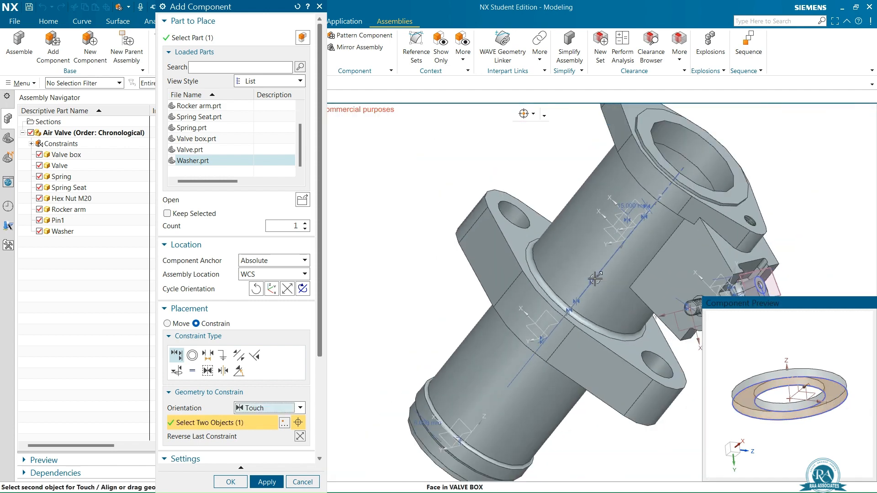
{"action": "scroll", "coordinate": [649, 292], "scroll_direction": "up", "scroll_amount": 5}
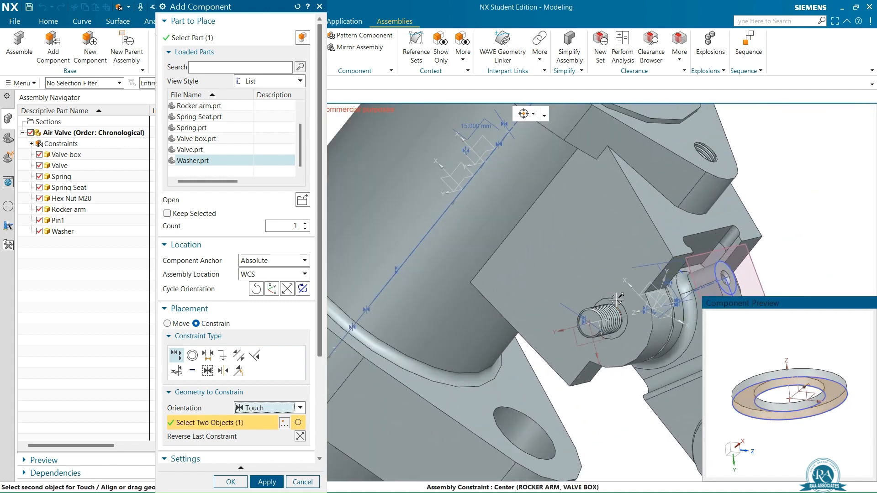
{"action": "scroll", "coordinate": [618, 302], "scroll_direction": "up", "scroll_amount": 5}
{"action": "left_click", "coordinate": [625, 316]}
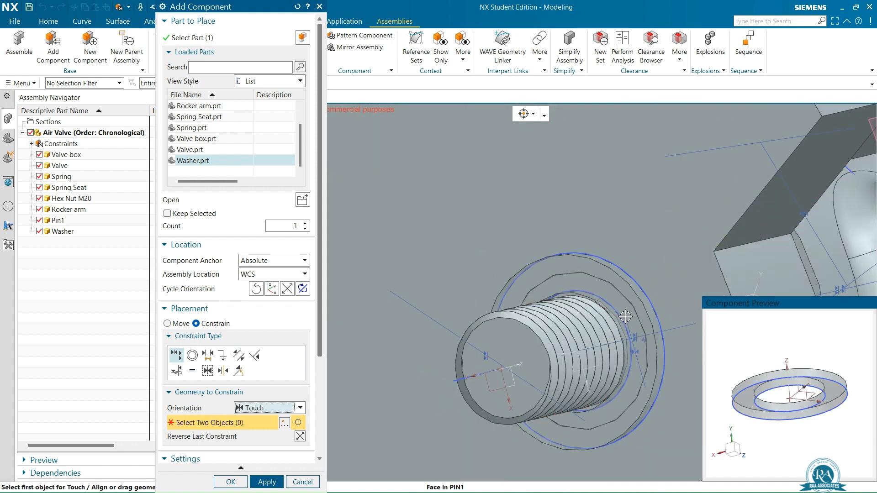
{"action": "scroll", "coordinate": [622, 299], "scroll_direction": "down", "scroll_amount": 3}
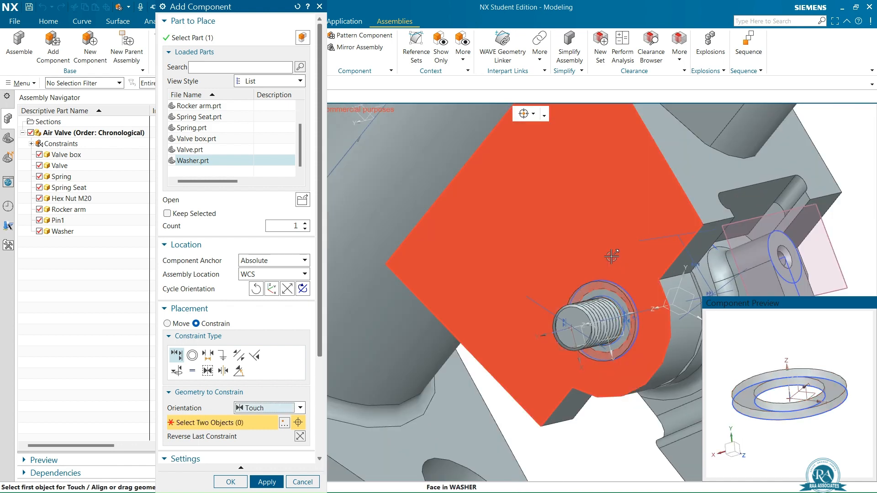
{"action": "left_click", "coordinate": [273, 482]}
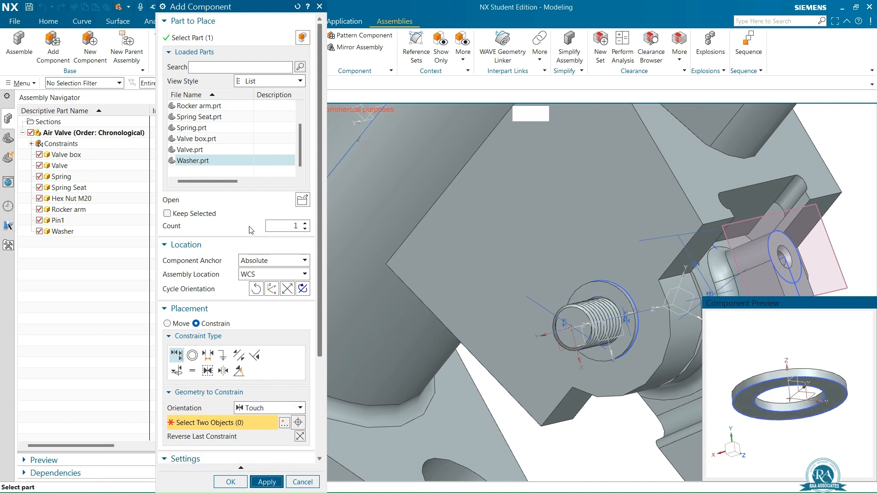
- Load the M15 Hex Nut part from the CODE C folder
{"action": "left_click", "coordinate": [302, 201]}
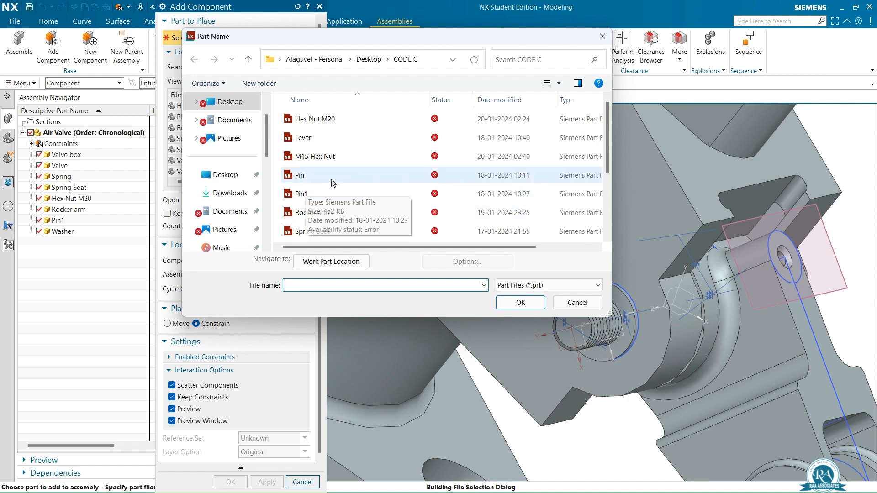
{"action": "left_click", "coordinate": [336, 155]}
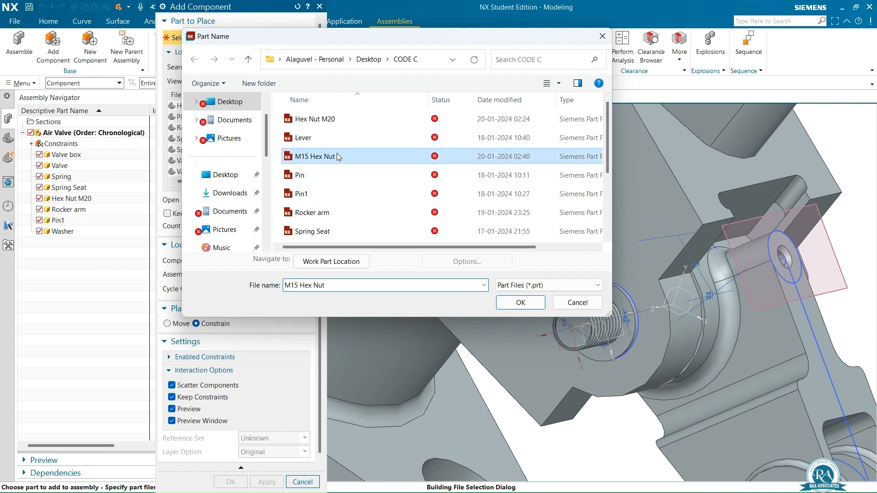
{"action": "left_click", "coordinate": [522, 304]}
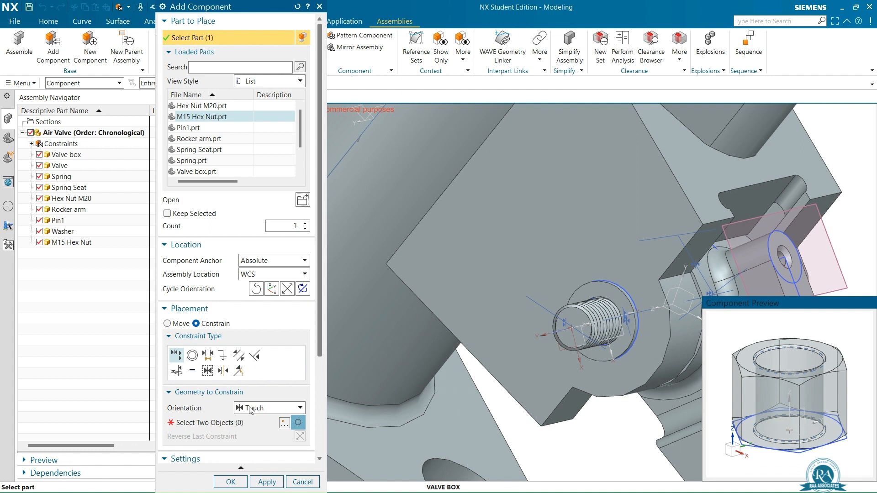
- Align the M15 Hex Nut's centerline with the Rocker arm pivot centerline using Infer Center/Axis
{"action": "left_click", "coordinate": [251, 410]}
{"action": "left_click", "coordinate": [258, 465]}
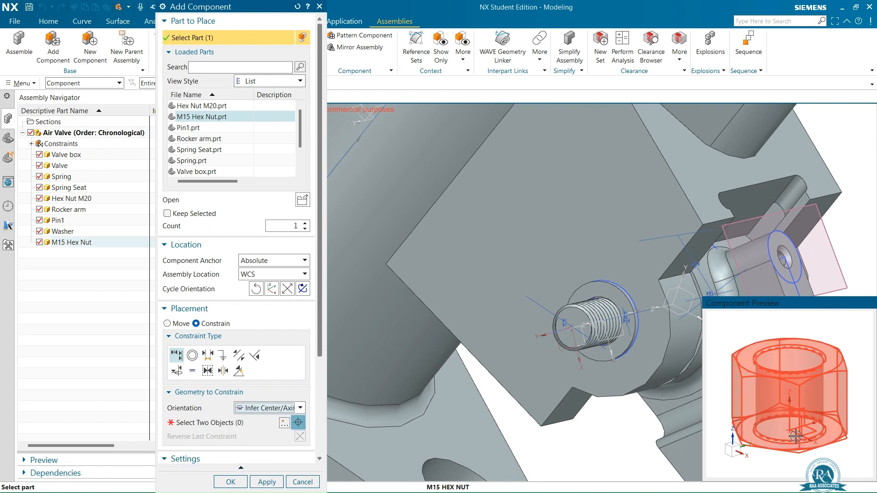
{"action": "left_click", "coordinate": [211, 425]}
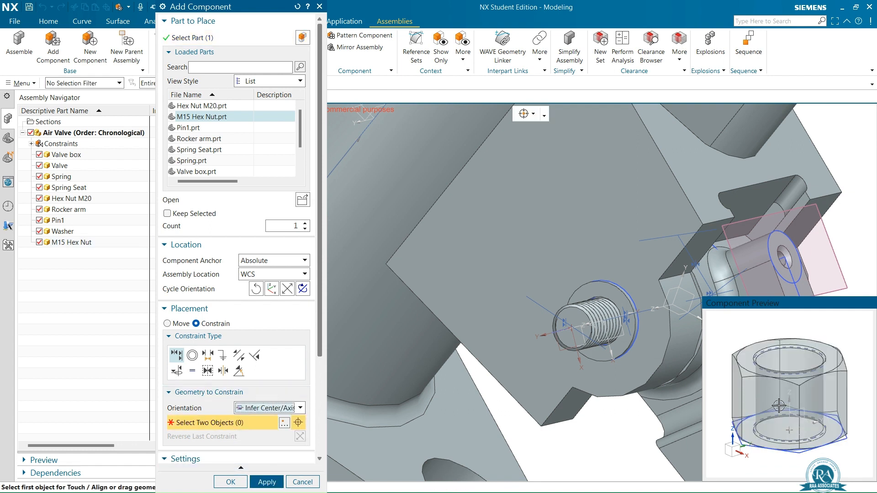
{"action": "left_click", "coordinate": [790, 360]}
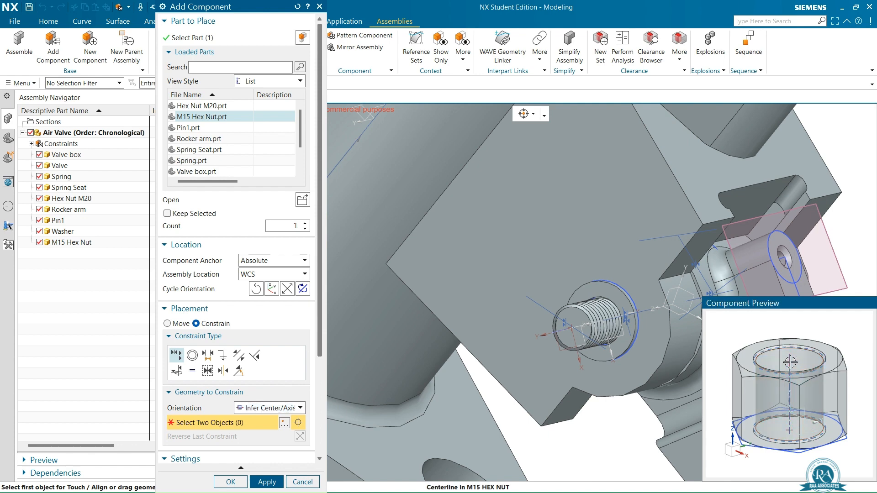
{"action": "middle_click_drag", "start_coordinate": [583, 407], "coordinate": [538, 372]}
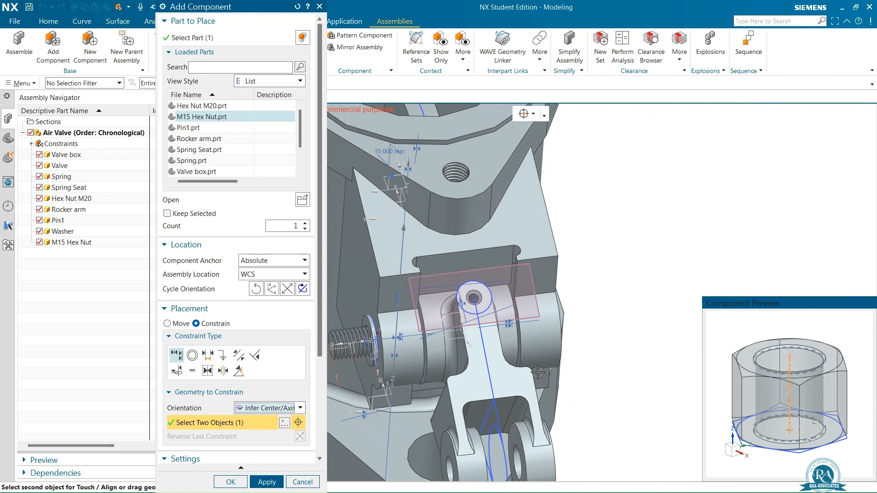
{"action": "left_click", "coordinate": [472, 328]}
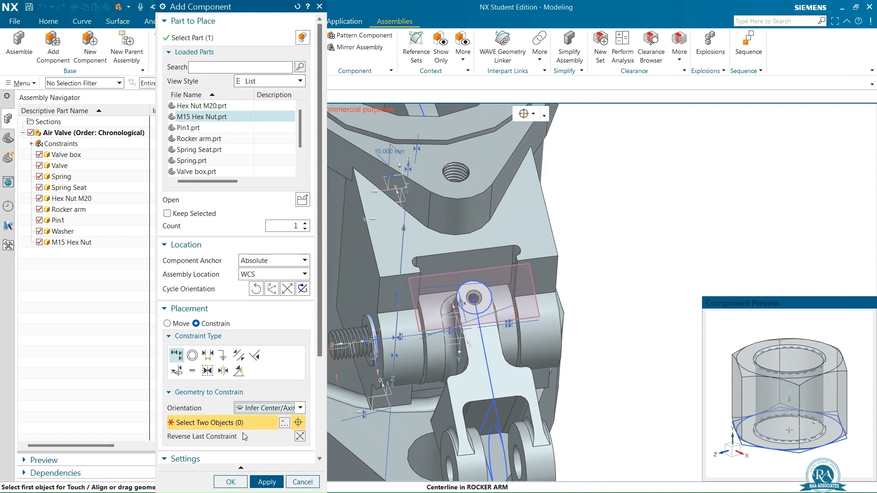
- Make the M15 Hex Nut's end face touch the Washer's outer face with a Touch constraint, and apply the nut's placement
{"action": "left_click", "coordinate": [258, 407]}
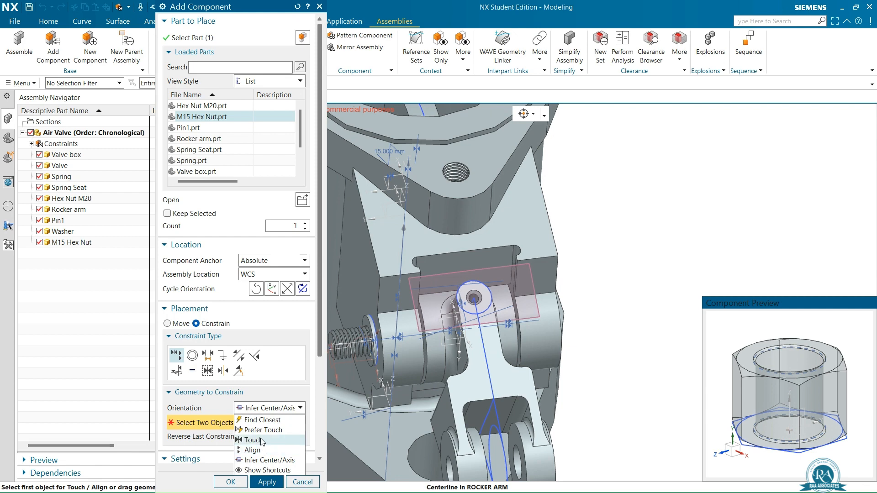
{"action": "left_click", "coordinate": [258, 434]}
{"action": "middle_click_drag", "start_coordinate": [797, 466], "coordinate": [834, 431]}
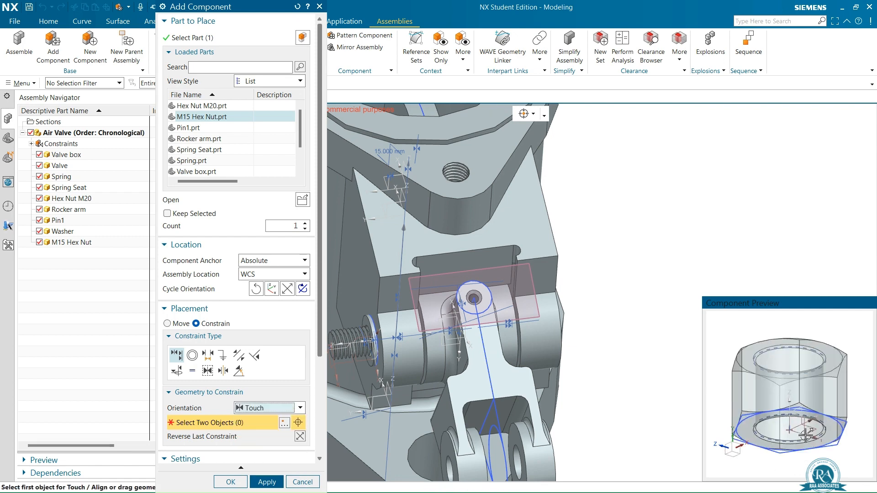
{"action": "left_click", "coordinate": [834, 431]}
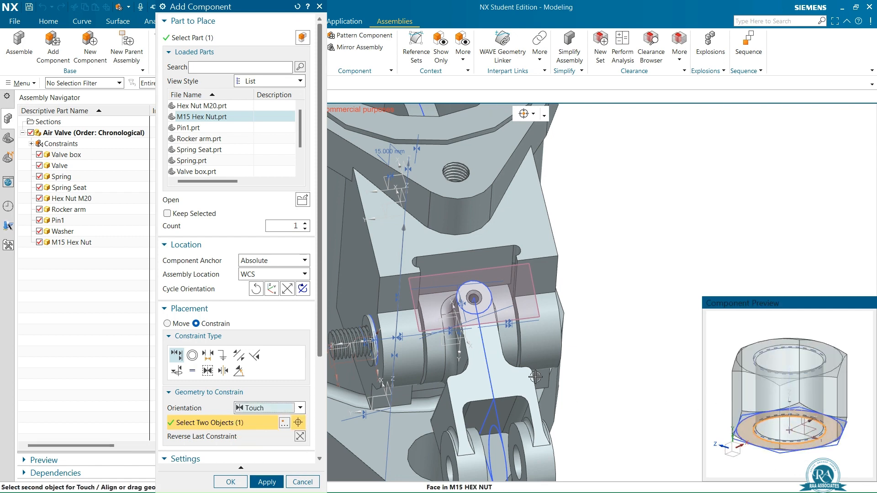
{"action": "scroll", "coordinate": [371, 378], "scroll_direction": "down", "scroll_amount": 3}
{"action": "middle_click_drag", "start_coordinate": [371, 378], "coordinate": [455, 399]}
{"action": "scroll", "coordinate": [455, 398], "scroll_direction": "up", "scroll_amount": 6}
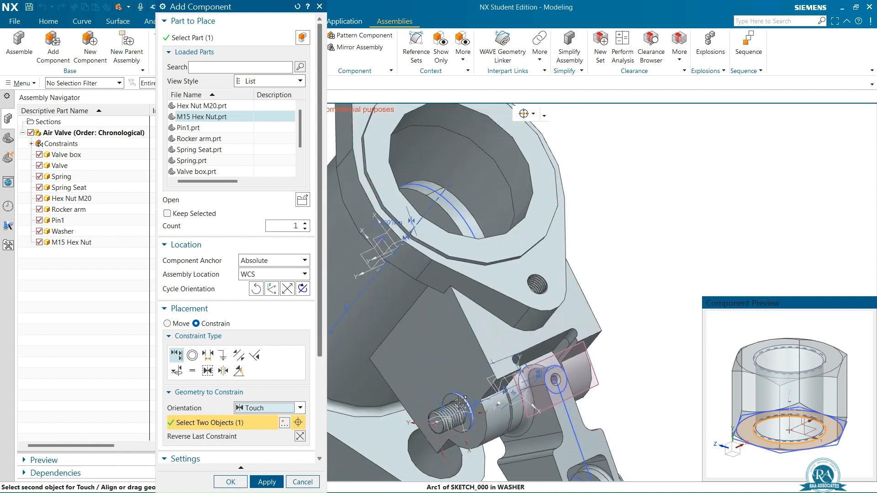
{"action": "left_click", "coordinate": [457, 397]}
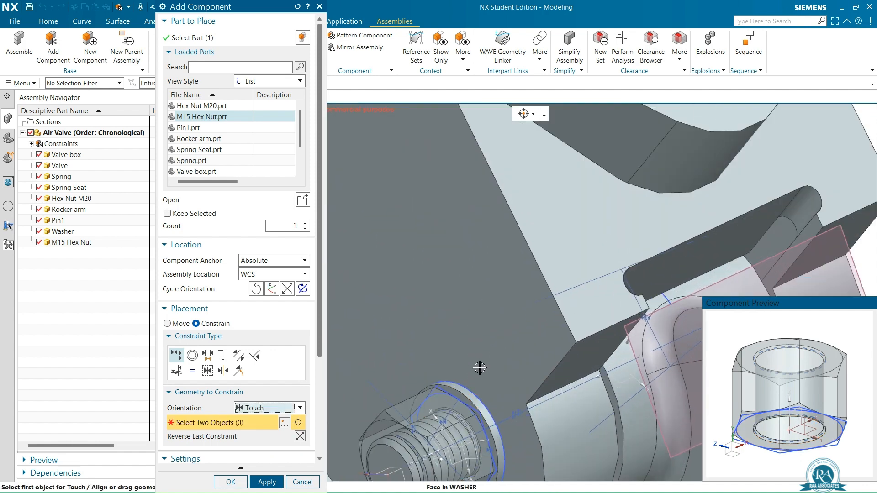
{"action": "scroll", "coordinate": [494, 395], "scroll_direction": "down", "scroll_amount": 3}
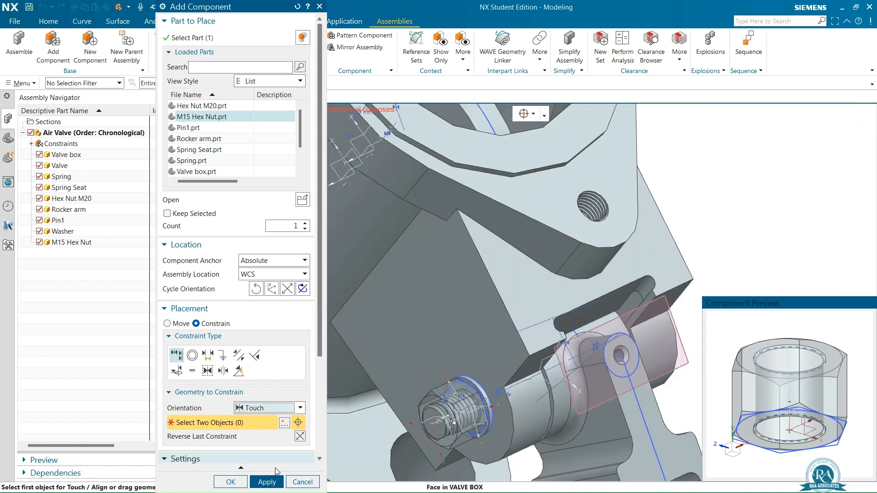
{"action": "left_click", "coordinate": [267, 482]}
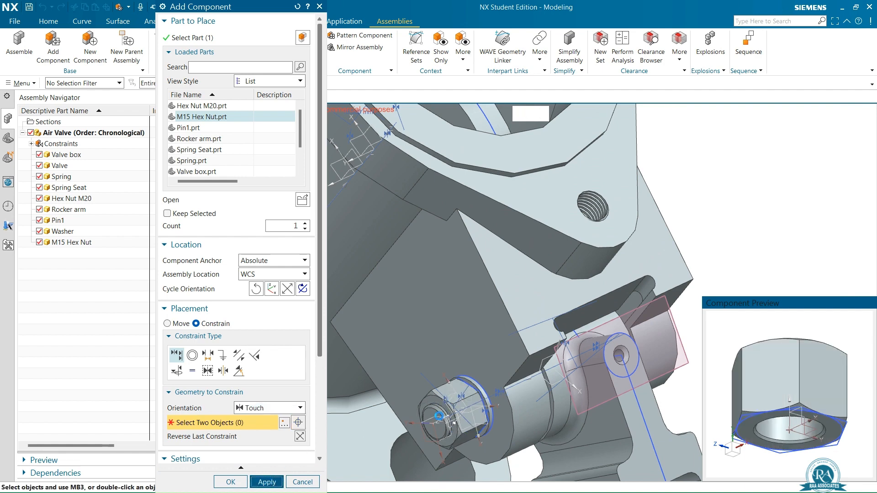
{"action": "scroll", "coordinate": [597, 328], "scroll_direction": "down", "scroll_amount": 8}
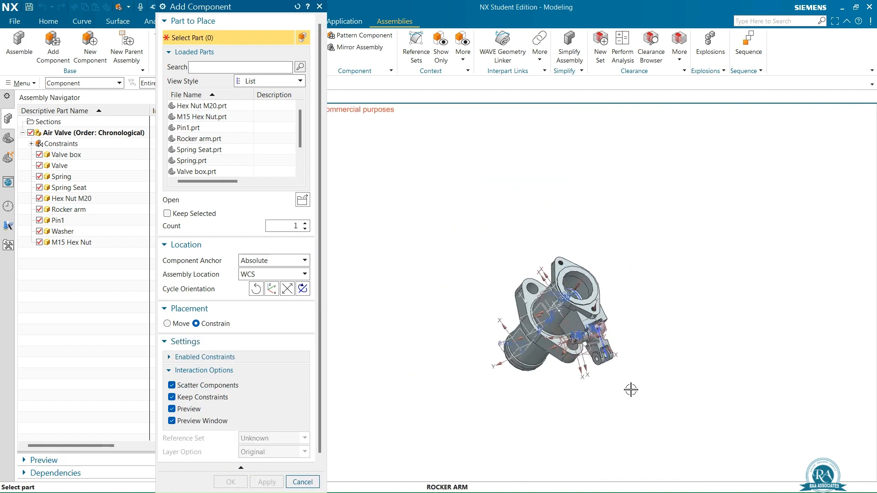
- Load the Lever part from the CODE C folder
{"action": "middle_click_drag", "start_coordinate": [631, 389], "coordinate": [660, 318]}
{"action": "scroll", "coordinate": [542, 286], "scroll_direction": "up", "scroll_amount": 6}
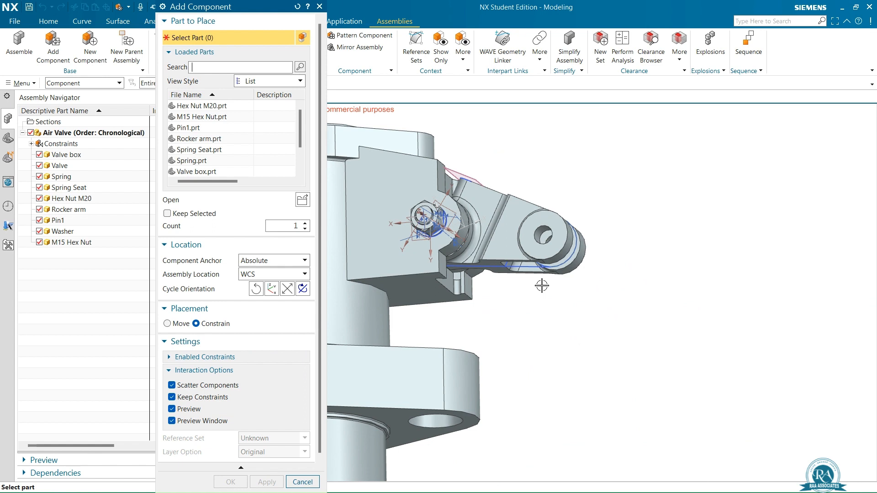
{"action": "left_click", "coordinate": [303, 201]}
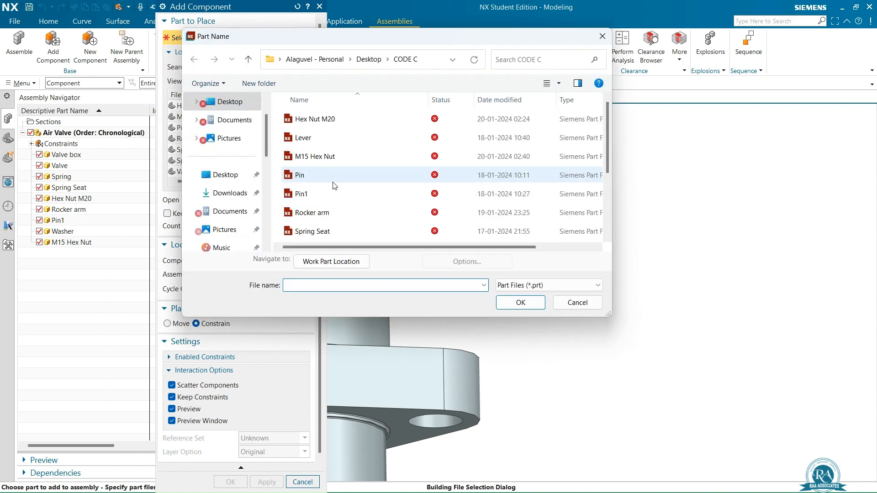
{"action": "scroll", "coordinate": [319, 175], "scroll_direction": "down", "scroll_amount": 2}
{"action": "scroll", "coordinate": [327, 159], "scroll_direction": "up", "scroll_amount": 2}
{"action": "left_click", "coordinate": [327, 139]}
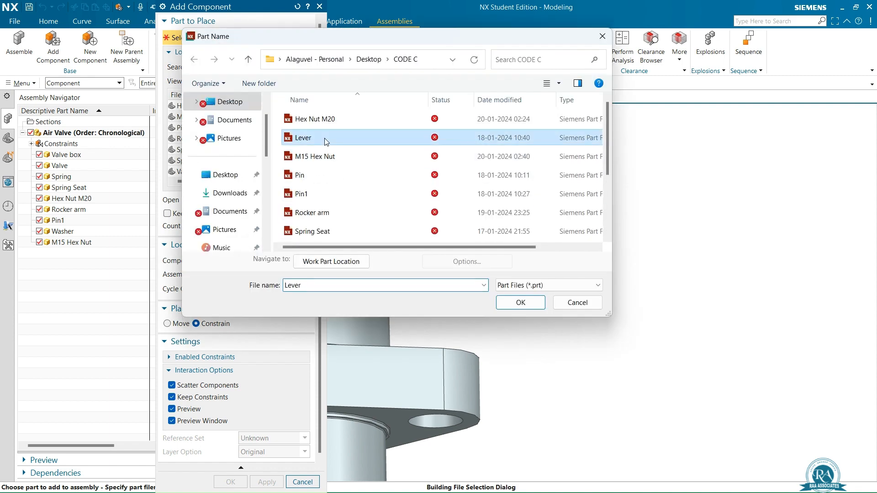
{"action": "left_click", "coordinate": [522, 303]}
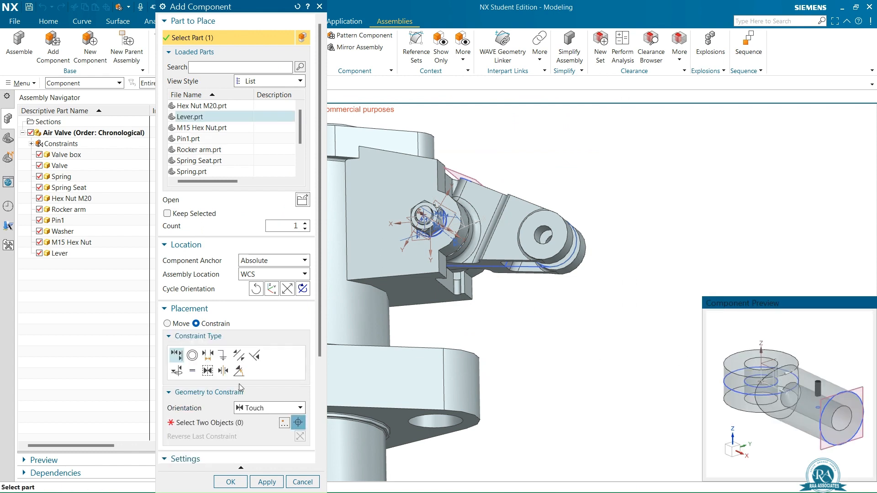
- Align the centerline of the Lever's eye with the Rocker arm's fork hole centerline using Infer Center/Axis
{"action": "left_click", "coordinate": [260, 407]}
{"action": "left_click", "coordinate": [253, 459]}
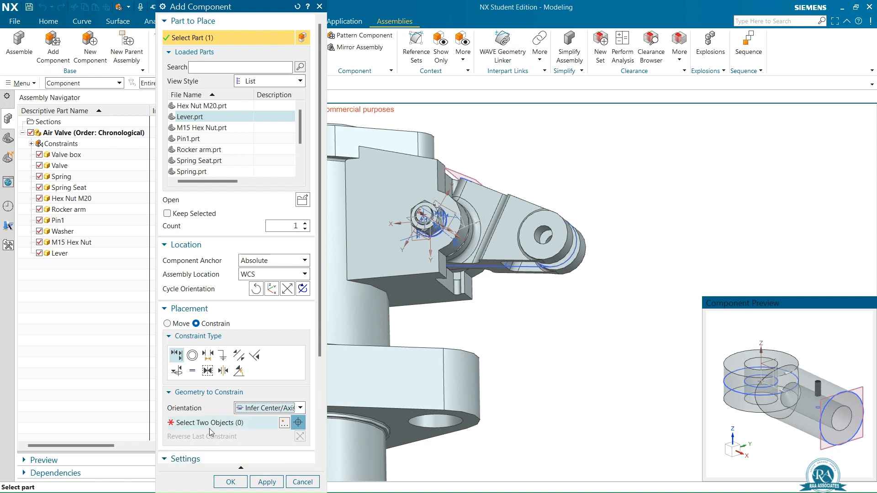
{"action": "left_click", "coordinate": [210, 424]}
{"action": "scroll", "coordinate": [768, 351], "scroll_direction": "up", "scroll_amount": 5}
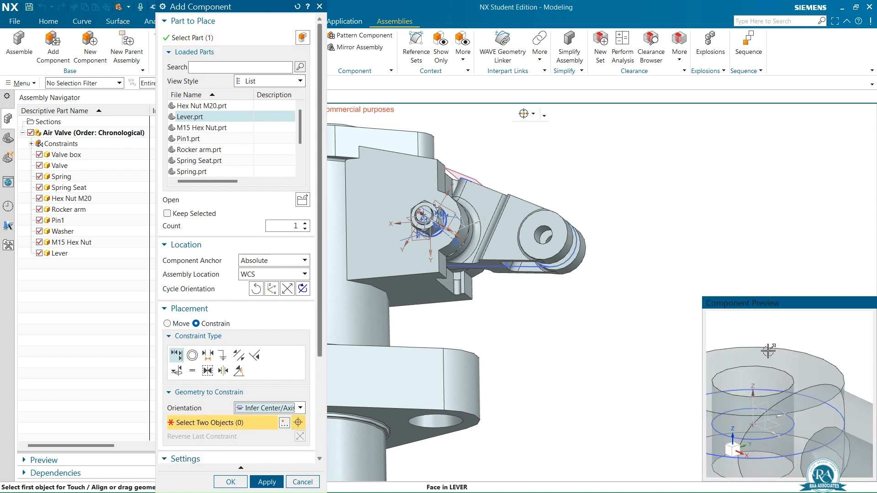
{"action": "scroll", "coordinate": [768, 361], "scroll_direction": "up", "scroll_amount": 2}
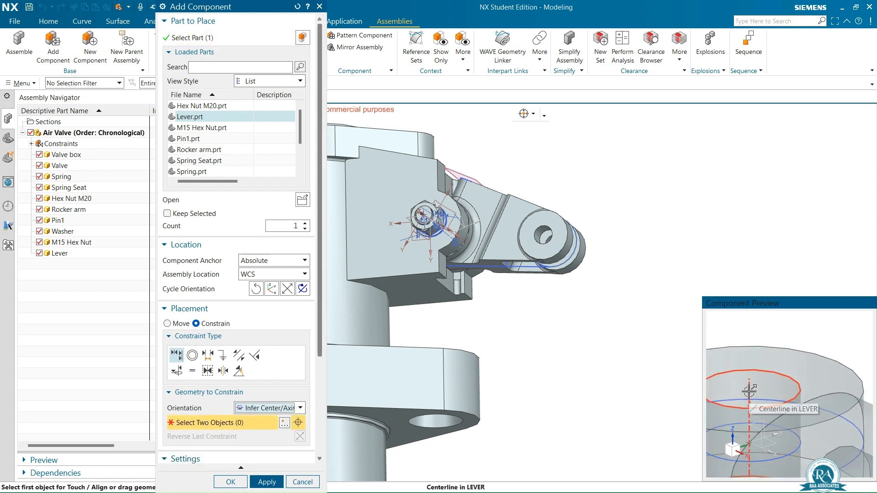
{"action": "left_click", "coordinate": [750, 391]}
{"action": "middle_click_drag", "start_coordinate": [632, 239], "coordinate": [595, 258]}
{"action": "scroll", "coordinate": [580, 319], "scroll_direction": "up", "scroll_amount": 5}
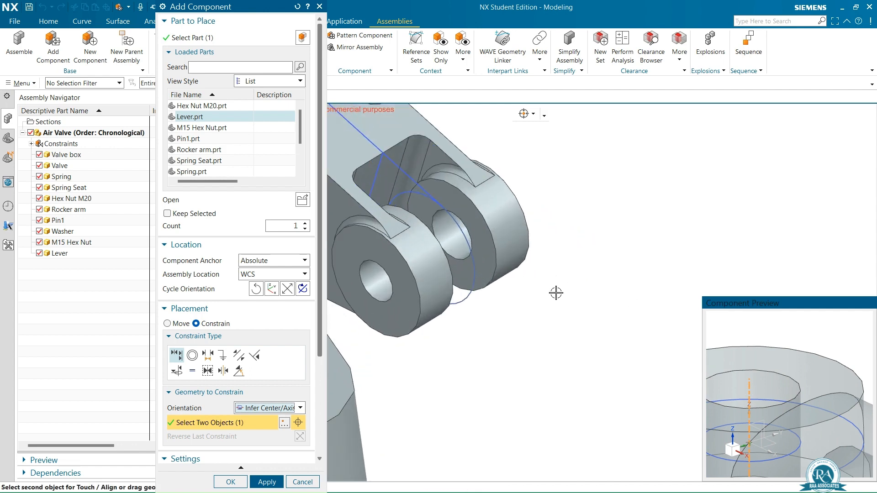
{"action": "scroll", "coordinate": [354, 271], "scroll_direction": "down", "scroll_amount": 3}
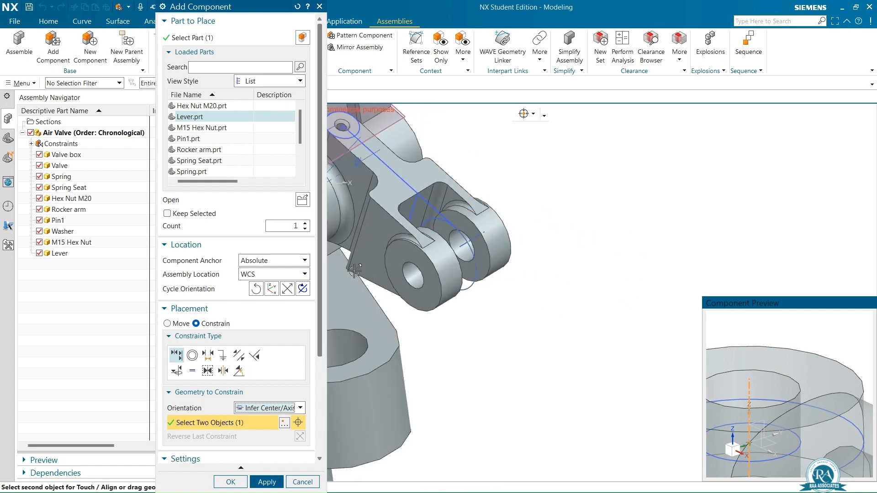
{"action": "left_click", "coordinate": [464, 245]}
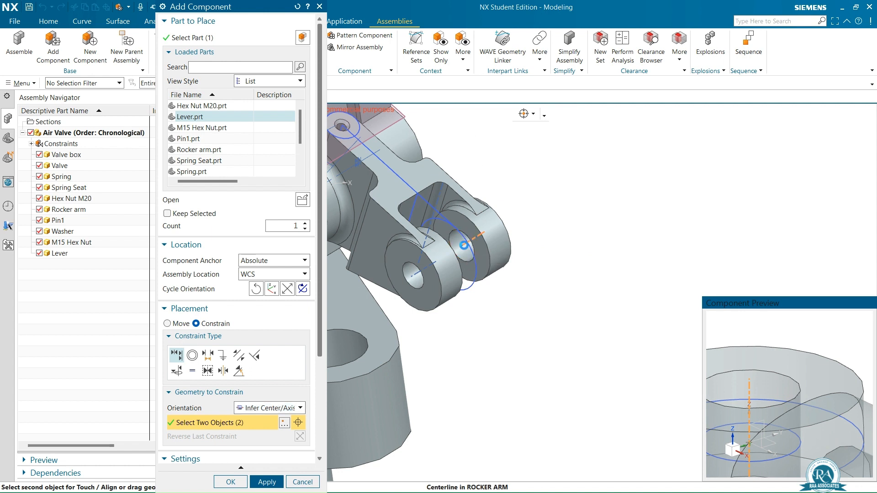
- Center the Lever's two flat eye faces between the Rocker arm's fork faces with a 2 to 2 Center constraint
{"action": "scroll", "coordinate": [559, 329], "scroll_direction": "down", "scroll_amount": 3}
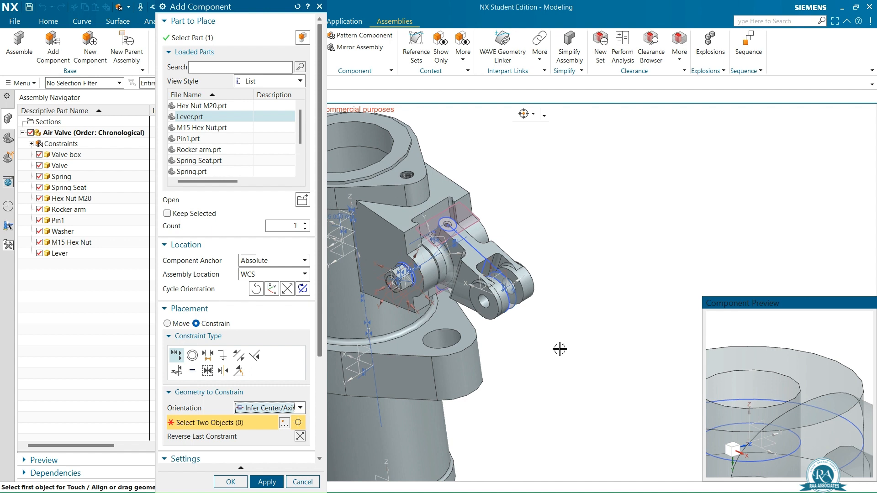
{"action": "left_click", "coordinate": [223, 370]}
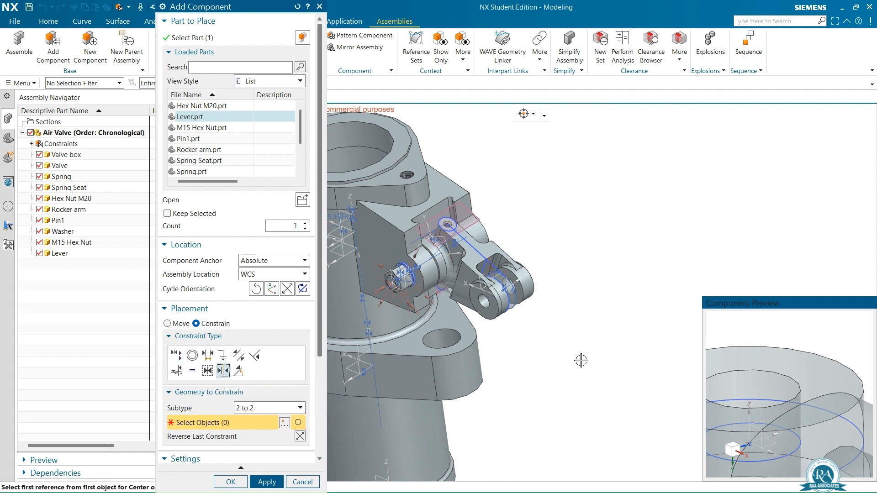
{"action": "left_click", "coordinate": [839, 374]}
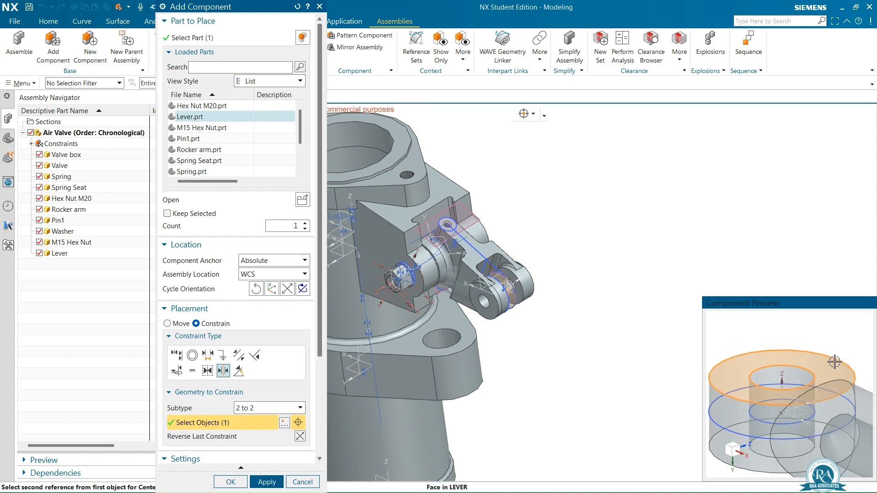
{"action": "middle_click_drag", "start_coordinate": [836, 362], "coordinate": [771, 399]}
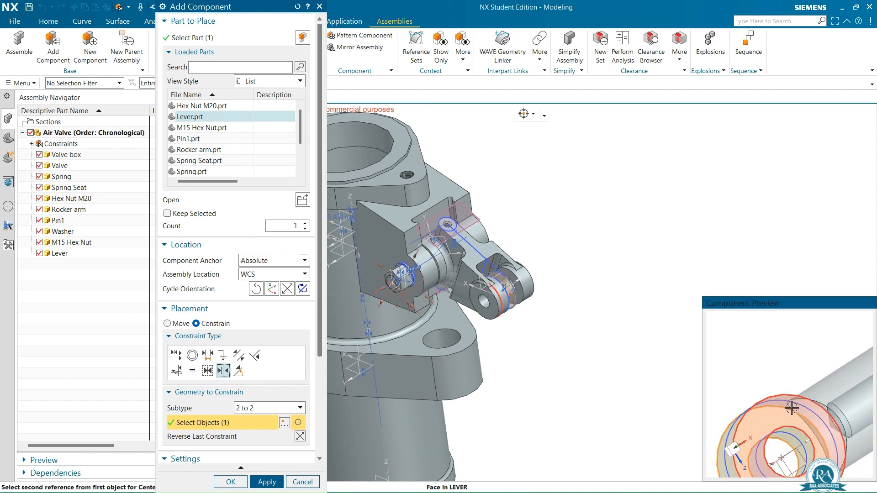
{"action": "left_click", "coordinate": [791, 408]}
{"action": "scroll", "coordinate": [550, 329], "scroll_direction": "down", "scroll_amount": 3}
{"action": "scroll", "coordinate": [531, 309], "scroll_direction": "up", "scroll_amount": 5}
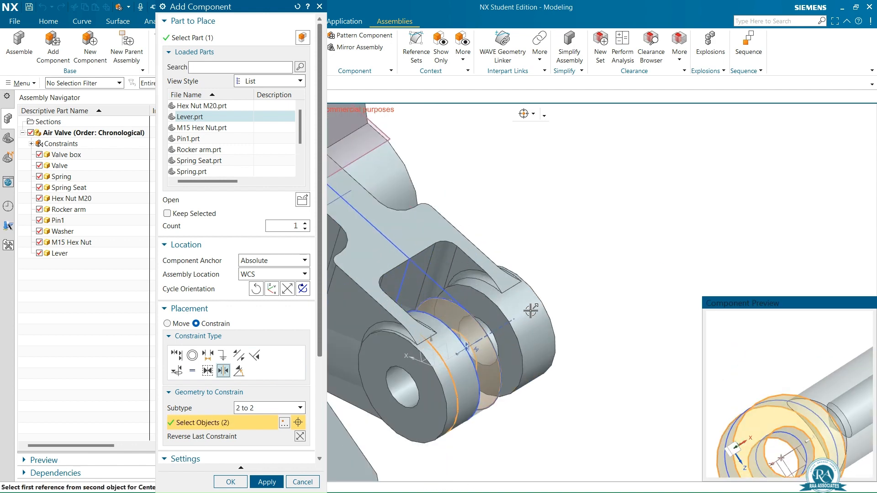
{"action": "left_click", "coordinate": [505, 339]}
{"action": "scroll", "coordinate": [613, 294], "scroll_direction": "down", "scroll_amount": 1}
{"action": "middle_click_drag", "start_coordinate": [606, 313], "coordinate": [577, 336]}
{"action": "scroll", "coordinate": [566, 343], "scroll_direction": "down", "scroll_amount": 5}
{"action": "scroll", "coordinate": [470, 398], "scroll_direction": "up", "scroll_amount": 6}
{"action": "scroll", "coordinate": [477, 392], "scroll_direction": "up", "scroll_amount": 2}
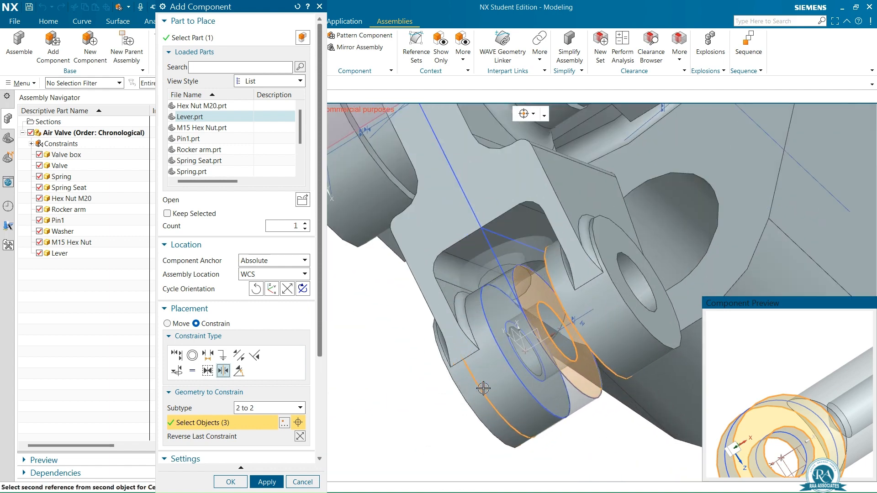
{"action": "left_click", "coordinate": [502, 390]}
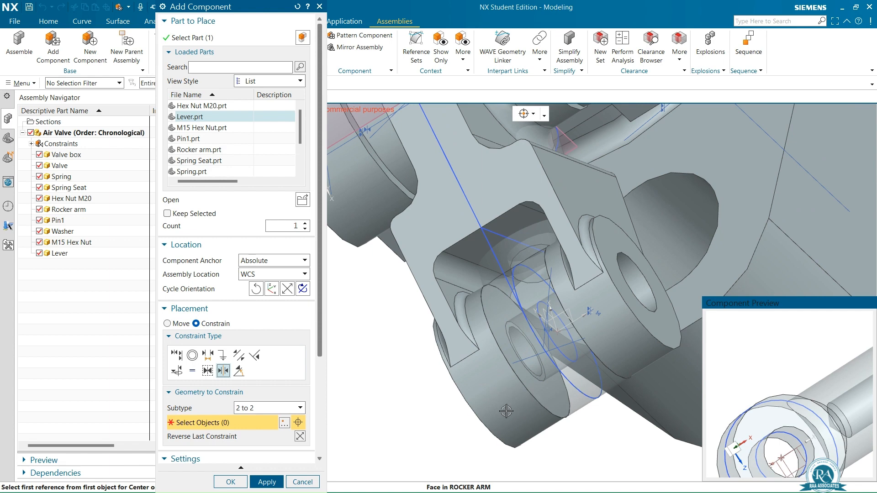
- Rotate the Lever about its eye so its shank hangs down beside the Valve box, and apply the placement
{"action": "scroll", "coordinate": [506, 402], "scroll_direction": "down", "scroll_amount": 6}
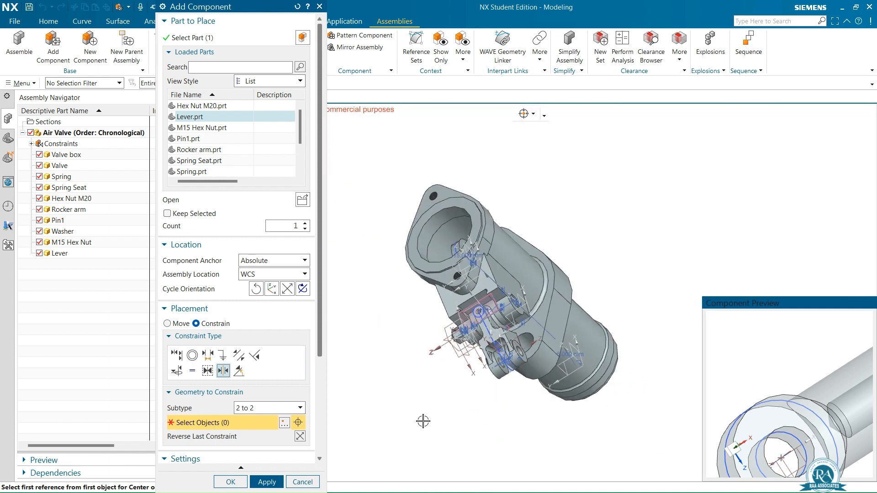
{"action": "middle_click_drag", "start_coordinate": [432, 407], "coordinate": [535, 292]}
{"action": "scroll", "coordinate": [528, 295], "scroll_direction": "up", "scroll_amount": 1}
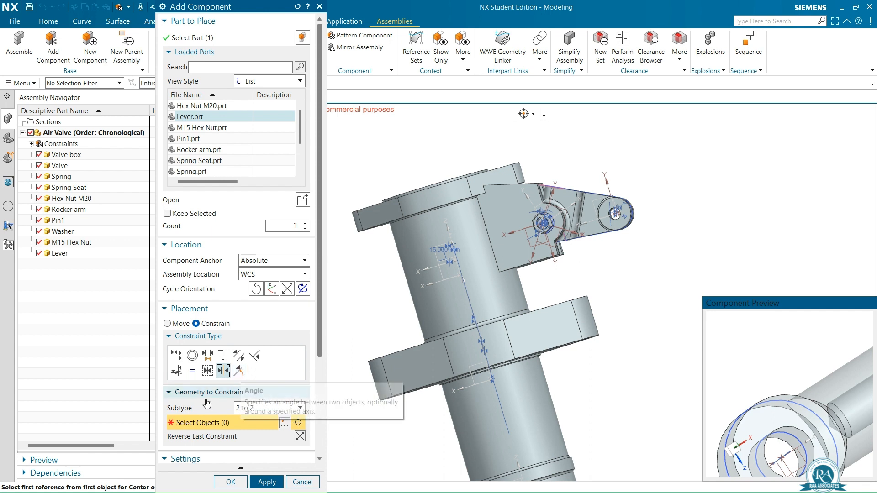
{"action": "left_click", "coordinate": [167, 324]}
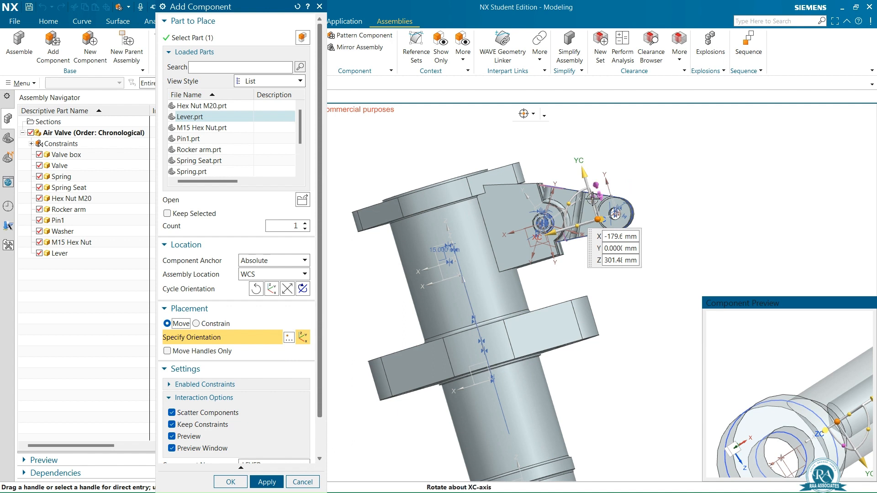
{"action": "left_click_drag", "start_coordinate": [568, 204], "coordinate": [573, 261]}
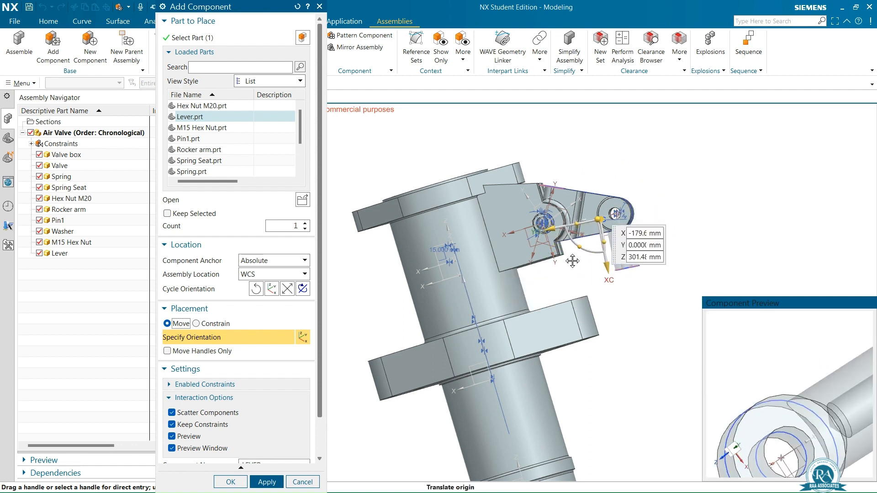
{"action": "middle_click", "coordinate": [632, 307]}
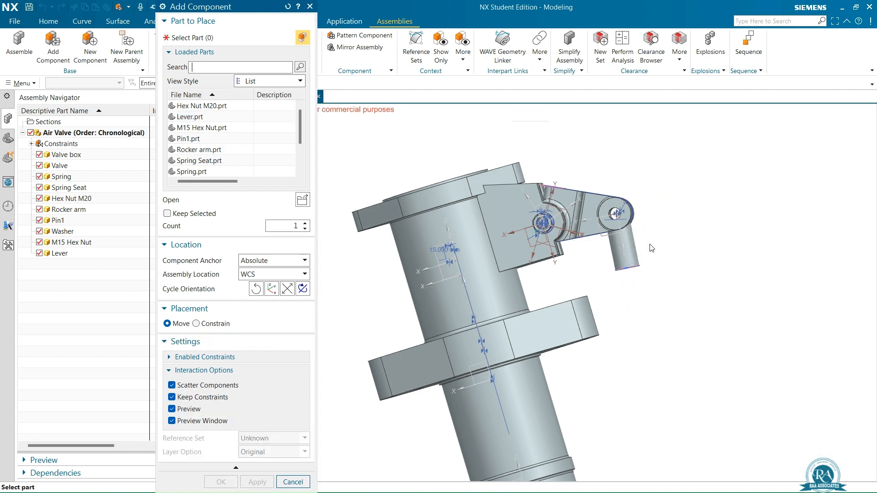
- Load the Pin part from the CODE C folder
{"action": "scroll", "coordinate": [644, 247], "scroll_direction": "down", "scroll_amount": 3}
{"action": "mouse_move", "coordinate": [654, 246]}
{"action": "middle_mouse_down"}
{"action": "mouse_move", "coordinate": [648, 202]}
{"action": "mouse_move", "coordinate": [649, 251]}
{"action": "middle_mouse_up"}
{"action": "scroll", "coordinate": [645, 260], "scroll_direction": "up", "scroll_amount": 6}
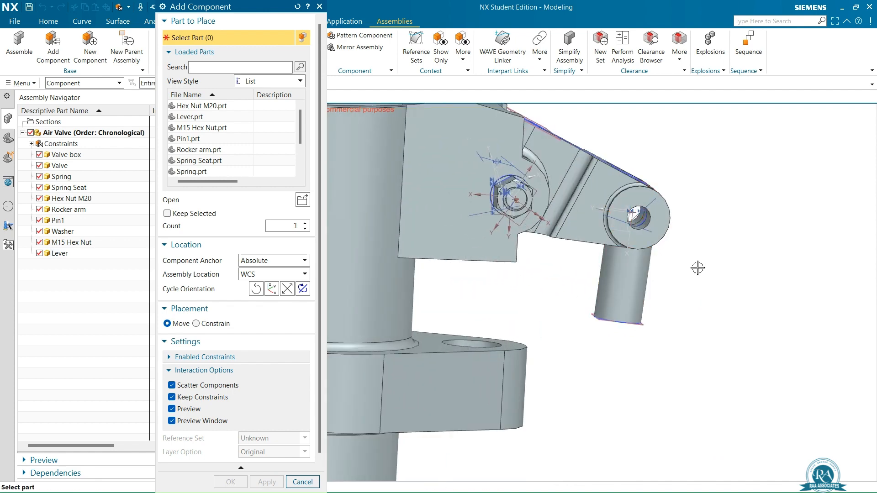
{"action": "middle_click_drag", "start_coordinate": [698, 268], "coordinate": [662, 255]}
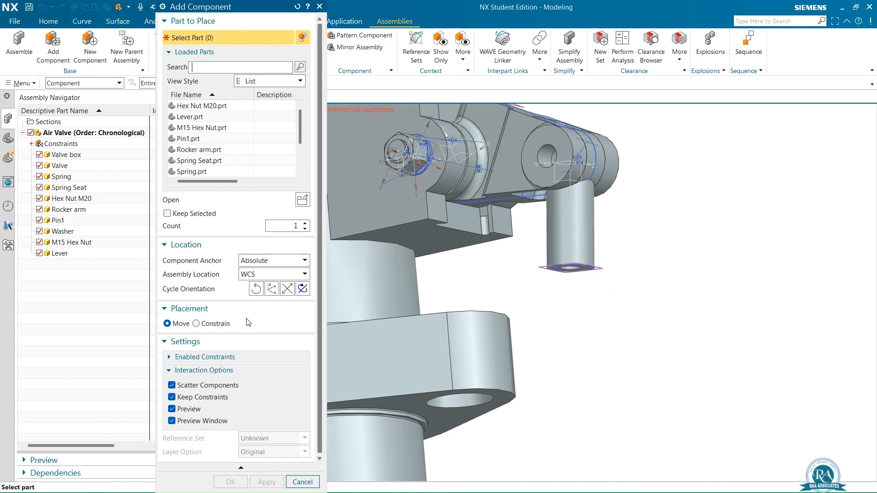
{"action": "left_click", "coordinate": [303, 201]}
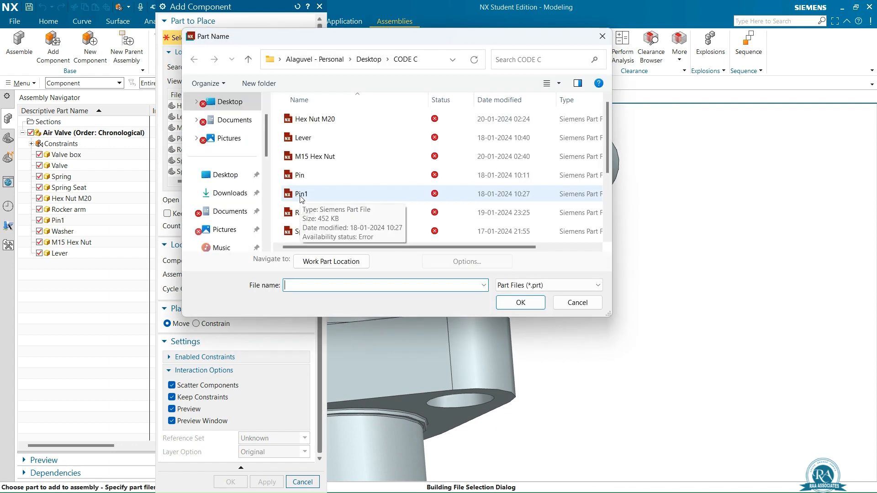
{"action": "left_click", "coordinate": [300, 175]}
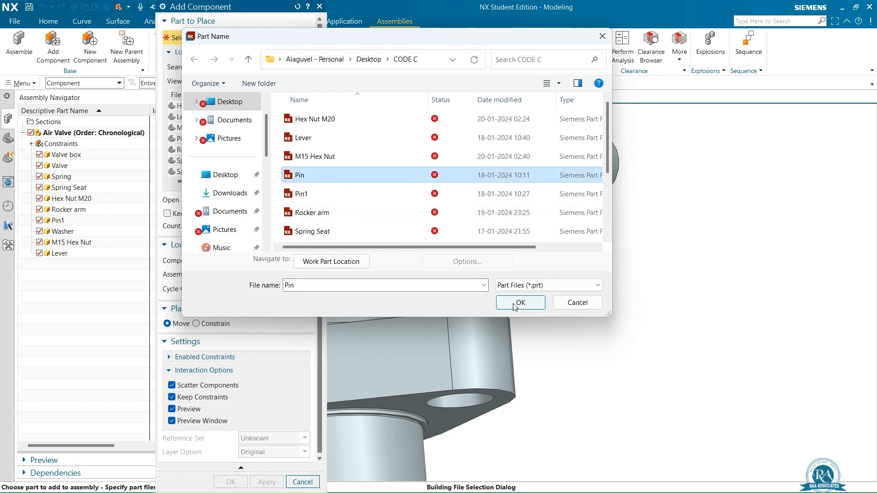
{"action": "left_click", "coordinate": [517, 304]}
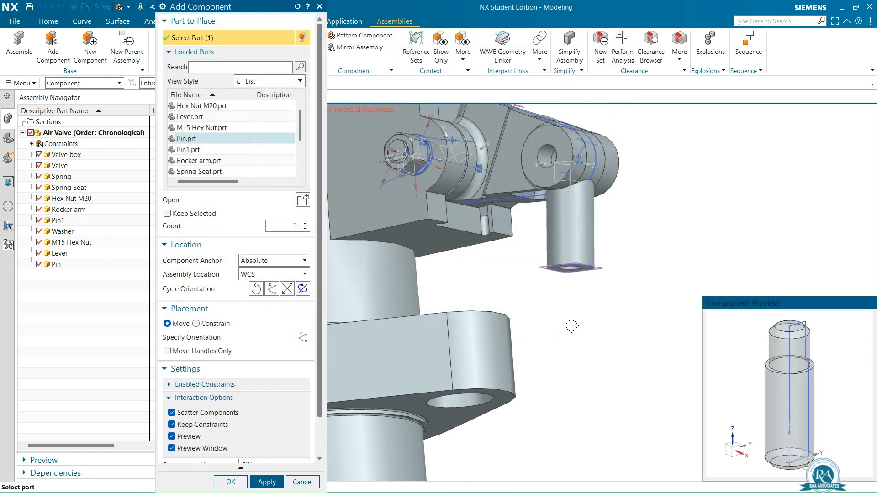
- Align the Pin's large cylindrical section with the Rocker arm's fork hole using an Infer Center/Axis constraint
{"action": "scroll", "coordinate": [211, 316], "scroll_direction": "down", "scroll_amount": 3}
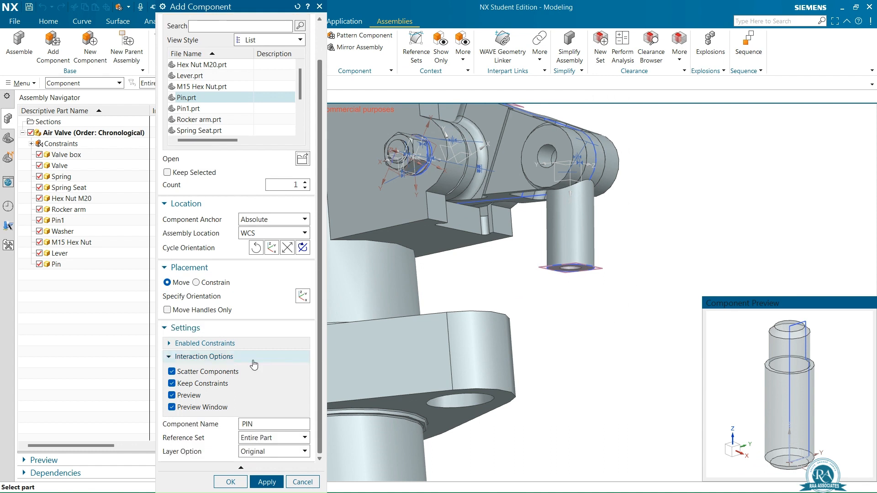
{"action": "left_click", "coordinate": [196, 282]}
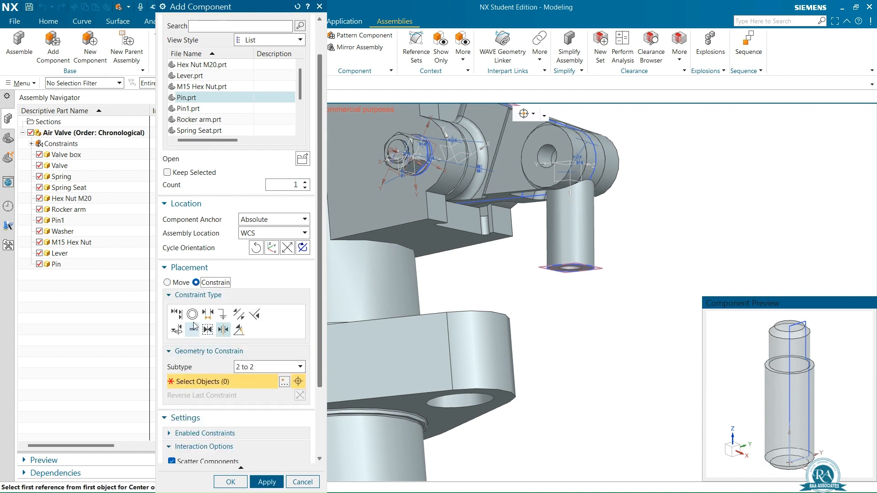
{"action": "left_click", "coordinate": [177, 318]}
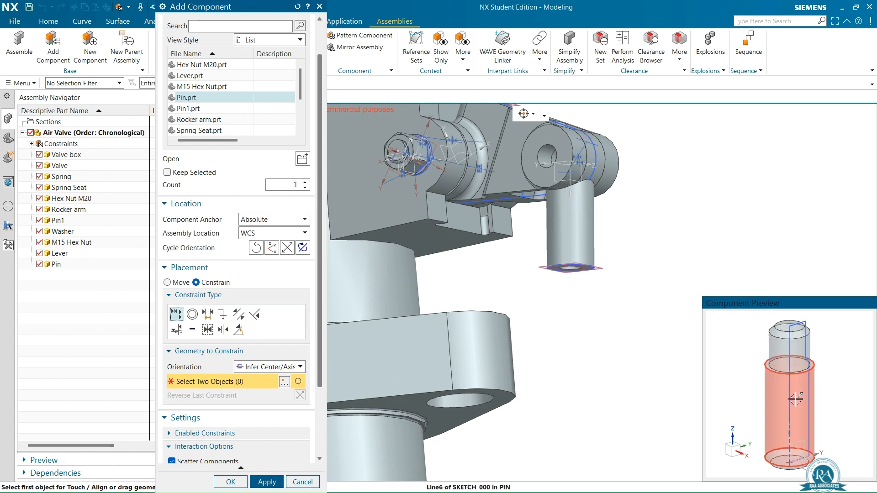
{"action": "left_click", "coordinate": [772, 402]}
{"action": "scroll", "coordinate": [643, 255], "scroll_direction": "down", "scroll_amount": 5}
{"action": "middle_click_drag", "start_coordinate": [656, 219], "coordinate": [663, 251]}
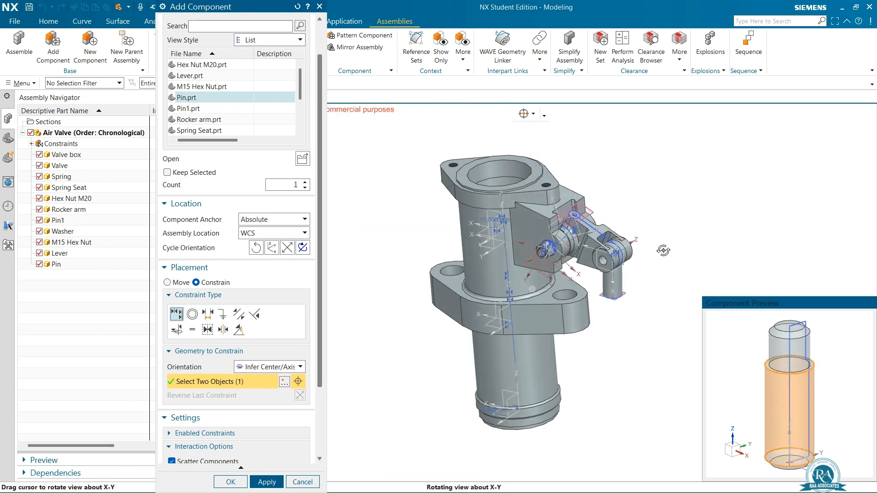
{"action": "scroll", "coordinate": [594, 273], "scroll_direction": "up", "scroll_amount": 6}
{"action": "left_click", "coordinate": [521, 275]}
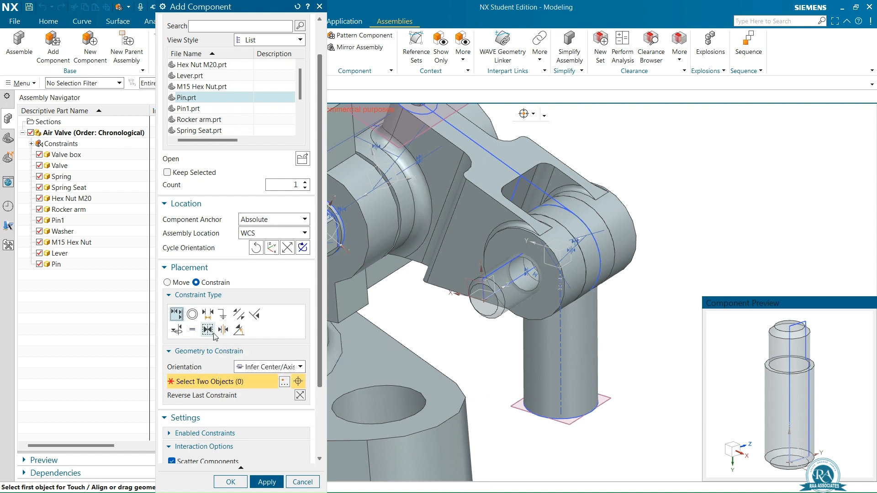
- Touch the Pin's end face to the Rocker arm's outer fork face with the Pin directed into the hole, apply, and finish adding components
{"action": "left_click", "coordinate": [263, 368]}
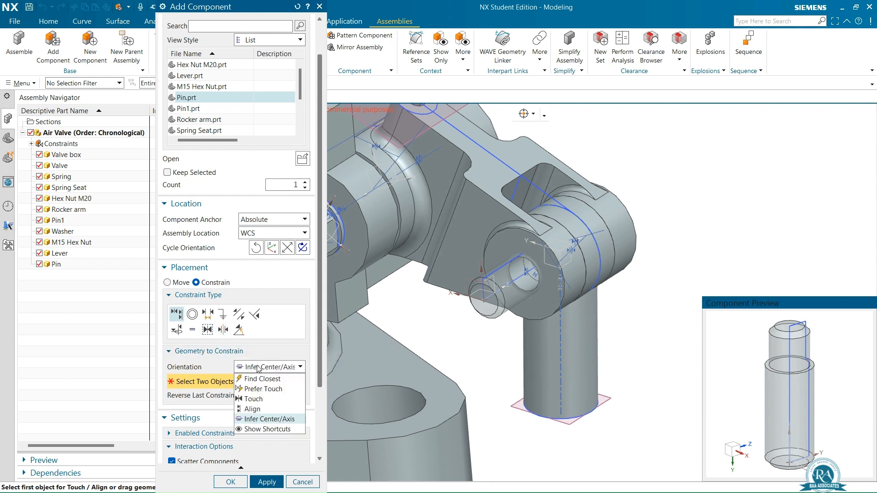
{"action": "left_click", "coordinate": [272, 401]}
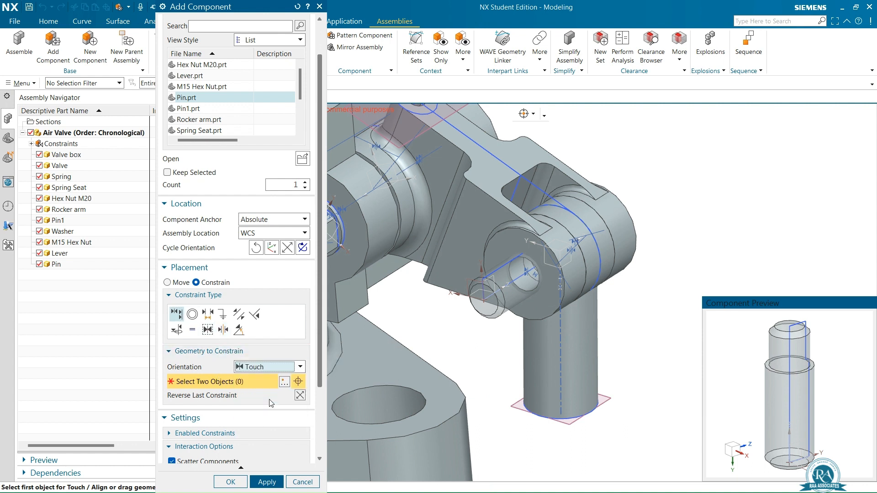
{"action": "left_click", "coordinate": [483, 304]}
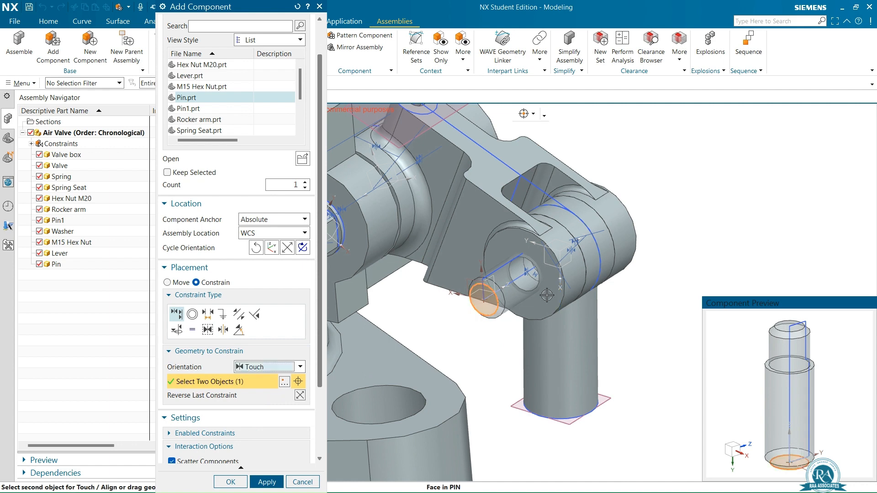
{"action": "left_click", "coordinate": [547, 295]}
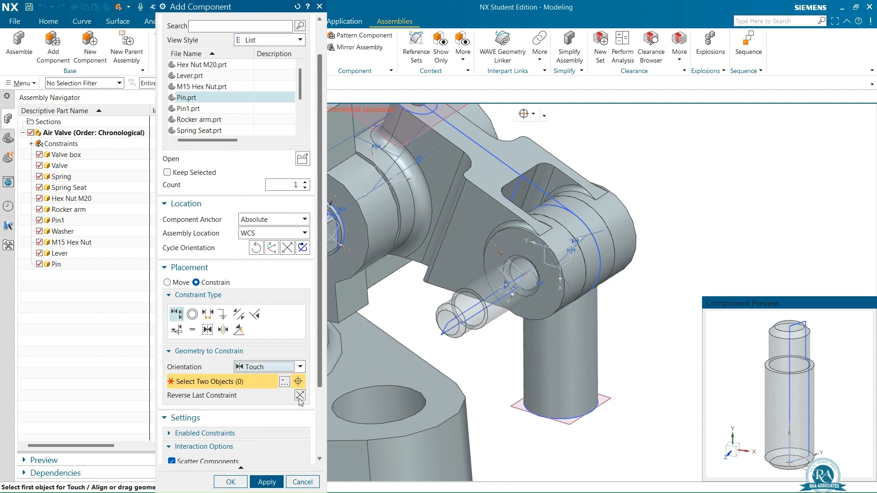
{"action": "middle_click_drag", "start_coordinate": [694, 205], "coordinate": [633, 233]}
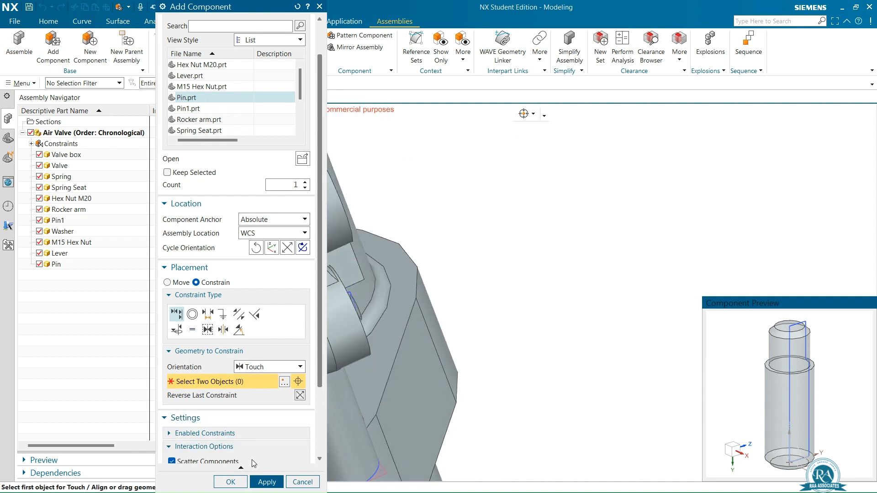
{"action": "left_click", "coordinate": [261, 483]}
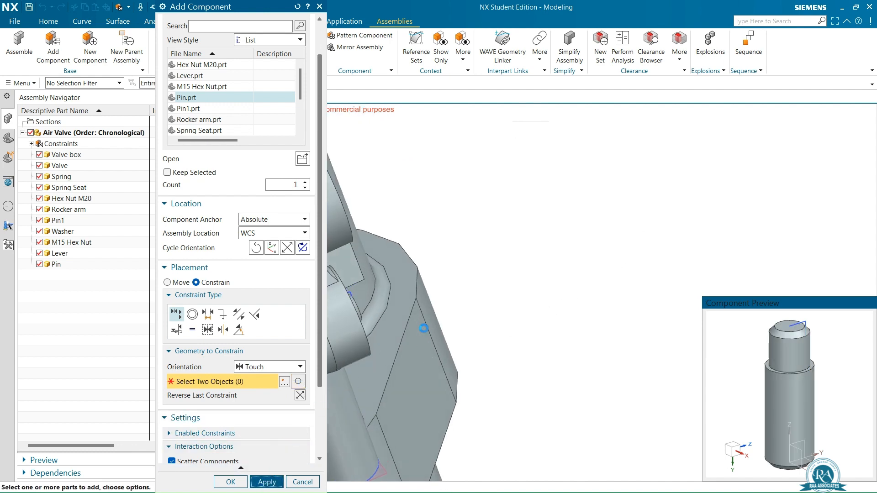
{"action": "scroll", "coordinate": [586, 238], "scroll_direction": "down", "scroll_amount": 5}
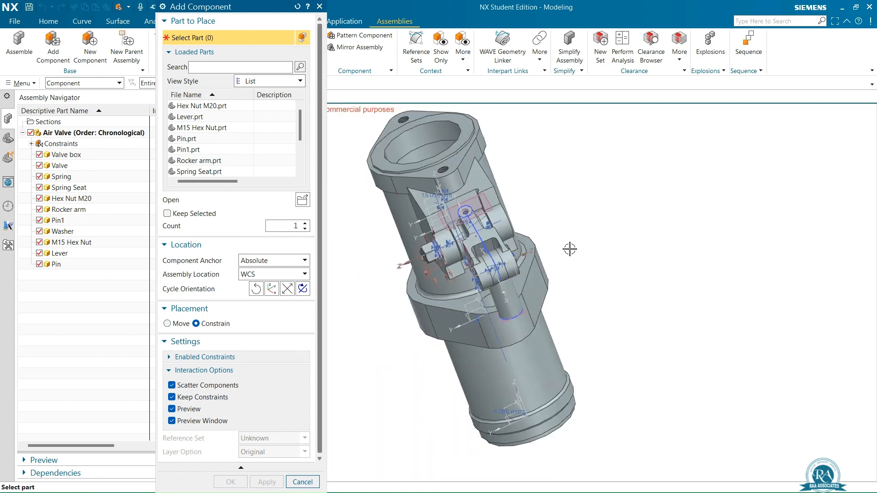
{"action": "middle_click_drag", "start_coordinate": [585, 238], "coordinate": [582, 244]}
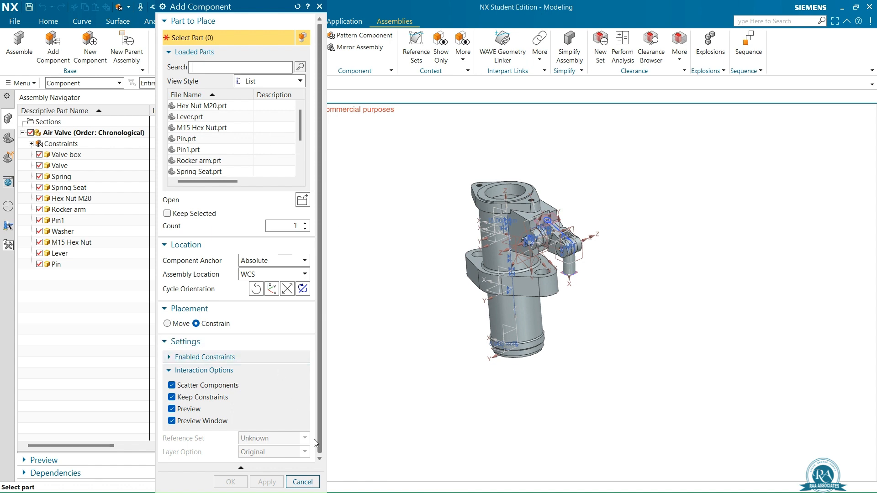
{"action": "left_click", "coordinate": [303, 482]}
- Orient the assembly to a standard pictorial view and turn off the display of constraints in the graphics window
{"action": "scroll", "coordinate": [596, 188], "scroll_direction": "up", "scroll_amount": 5}
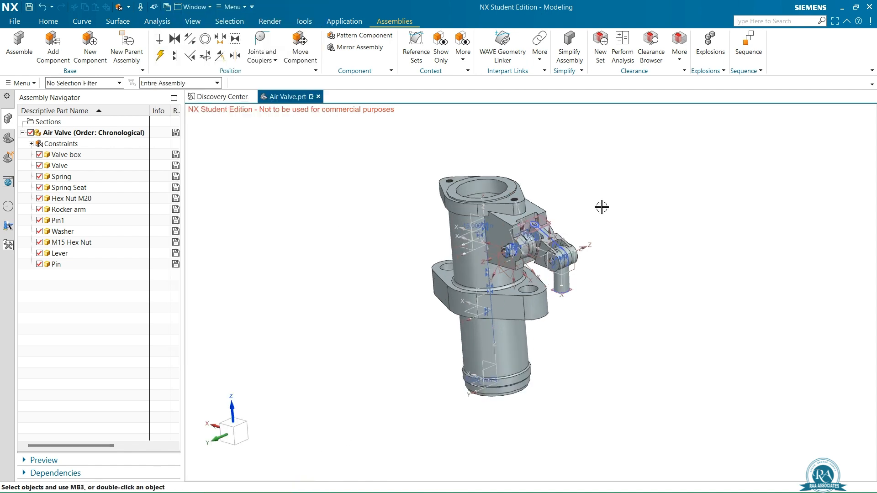
{"action": "right_click", "coordinate": [590, 185]}
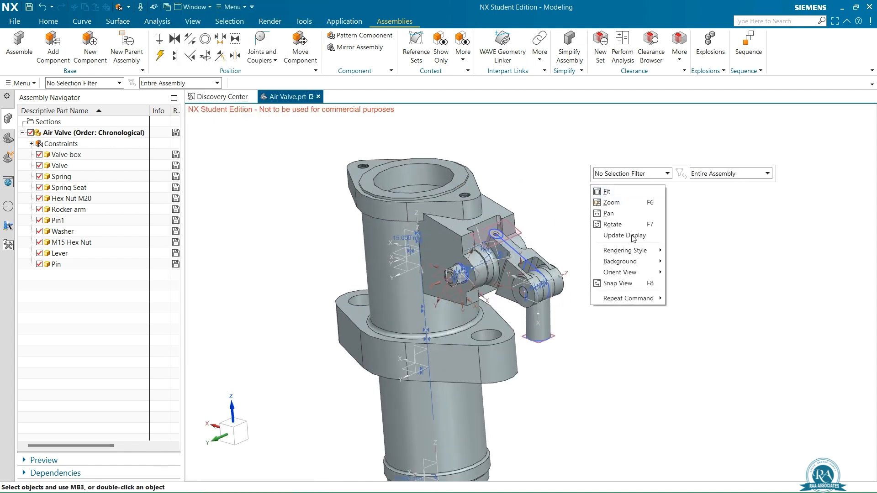
{"action": "mouse_move", "coordinate": [637, 273]}
{"action": "left_click", "coordinate": [689, 273]}
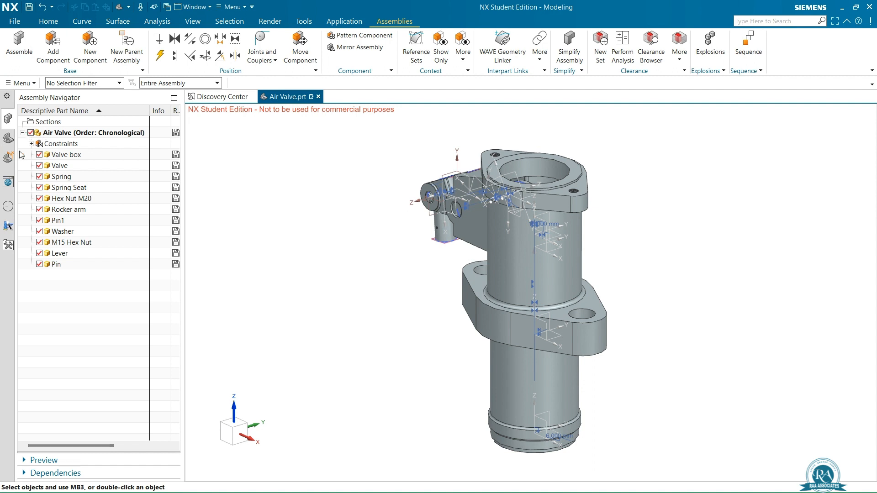
{"action": "right_click", "coordinate": [54, 149]}
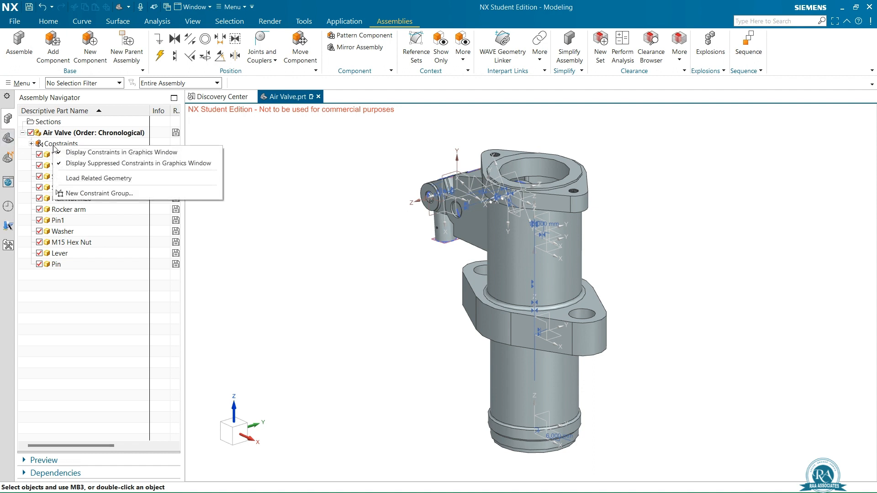
{"action": "left_click", "coordinate": [102, 155]}
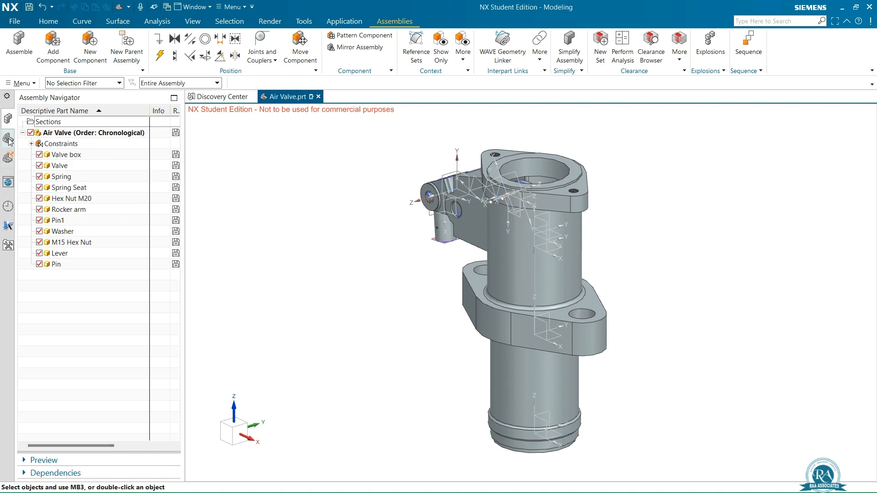
- Save the Air Valve assembly in its standard pictorial orientation and close it
{"action": "right_click", "coordinate": [369, 214]}
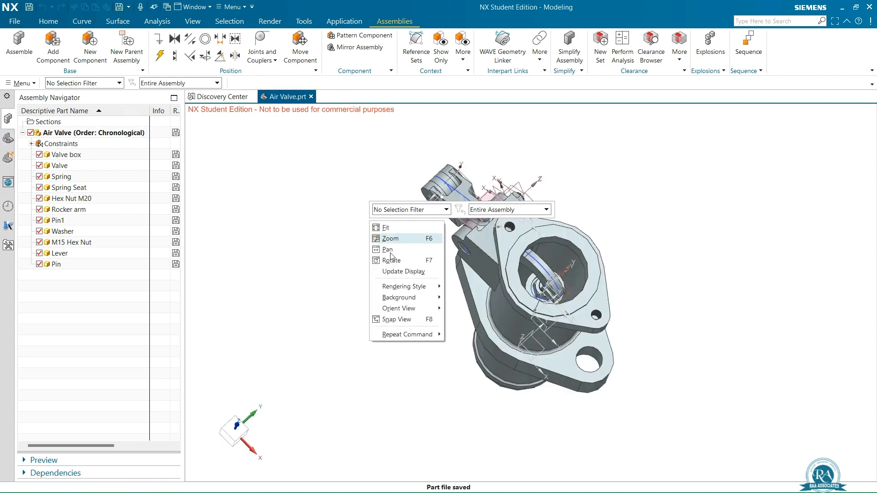
{"action": "mouse_move", "coordinate": [412, 310]}
{"action": "left_click", "coordinate": [451, 310]}
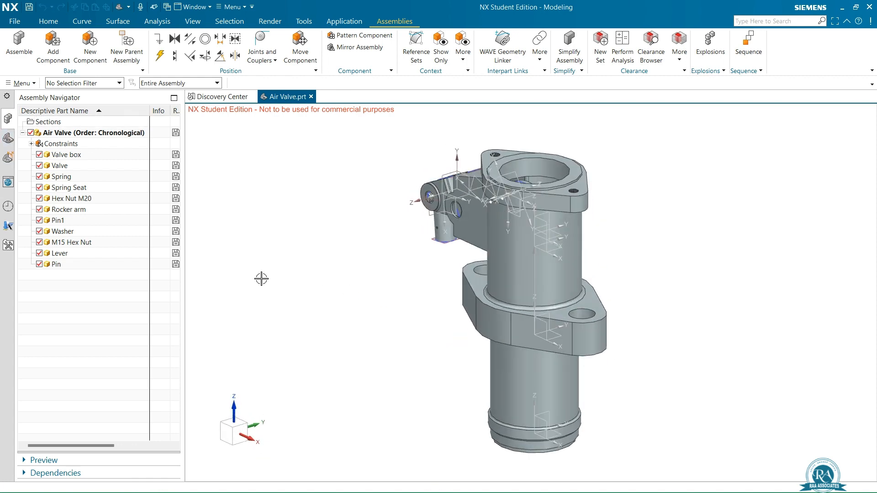
{"action": "left_click", "coordinate": [29, 8]}
{"action": "left_click", "coordinate": [13, 22]}
{"action": "mouse_move", "coordinate": [27, 64]}
{"action": "left_click", "coordinate": [137, 69]}
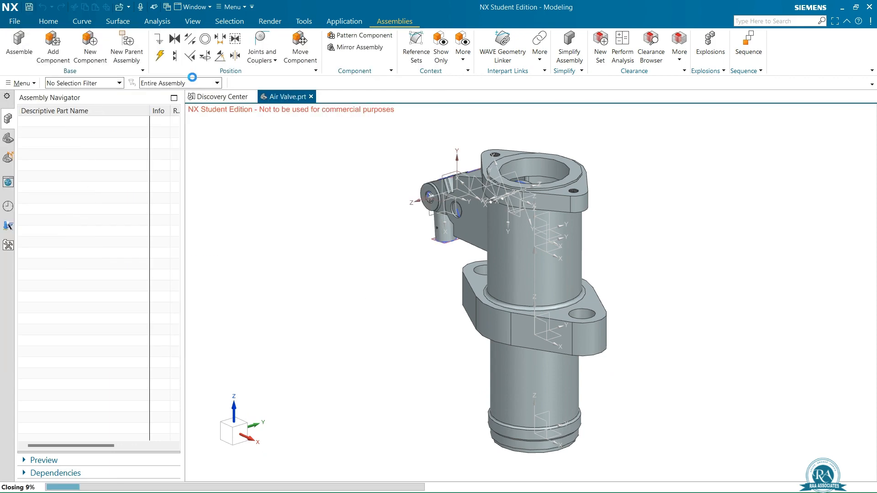